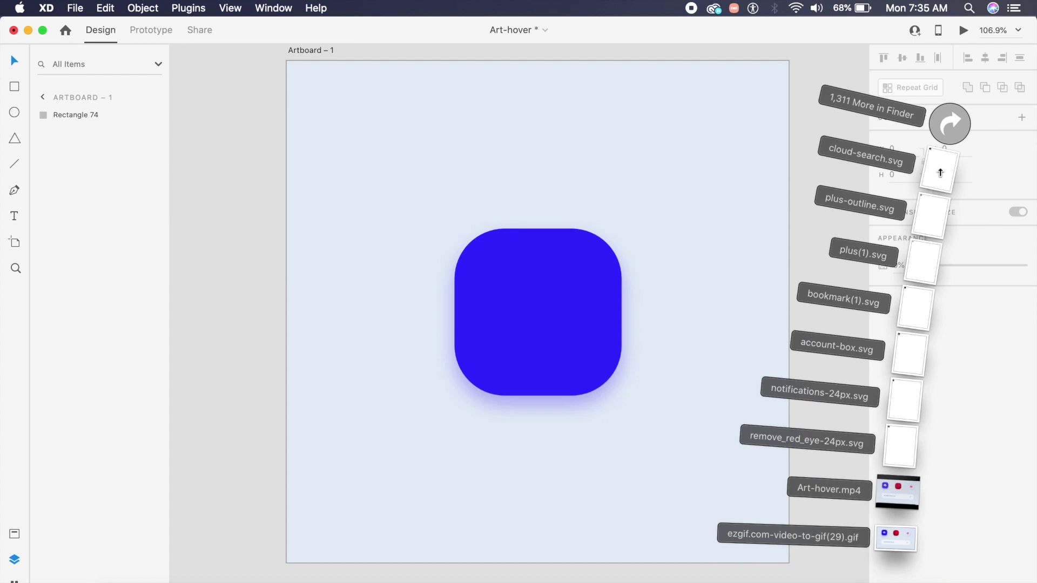
Step: Drop cloud-search.svg from the Dock stack onto the blue rounded square on Artboard 1
drag(942, 171, 511, 316)
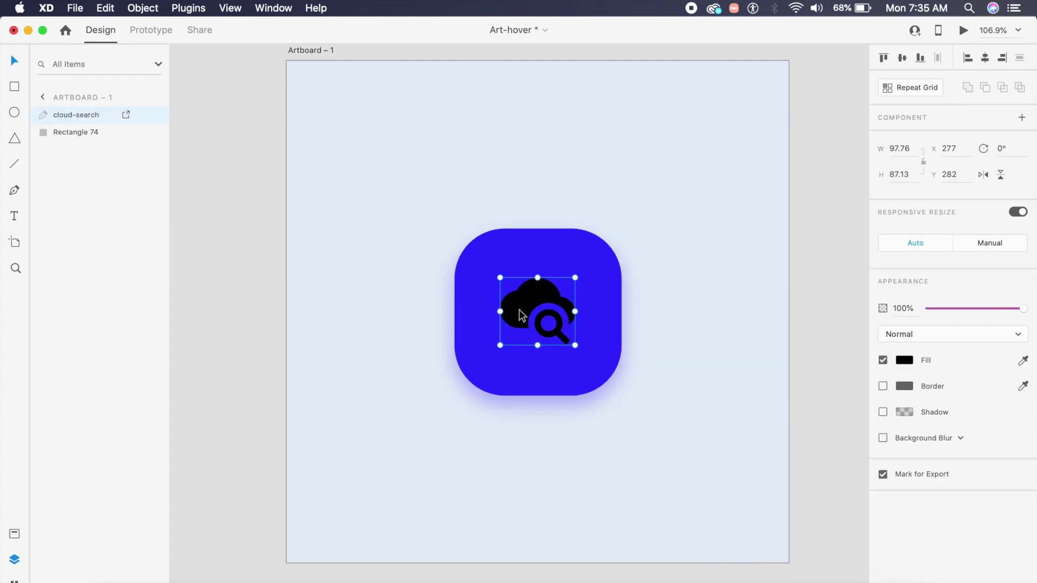
Step: Set the cloud-search icon's fill to white in the colour picker
click(909, 361)
drag(772, 342, 683, 231)
click(673, 199)
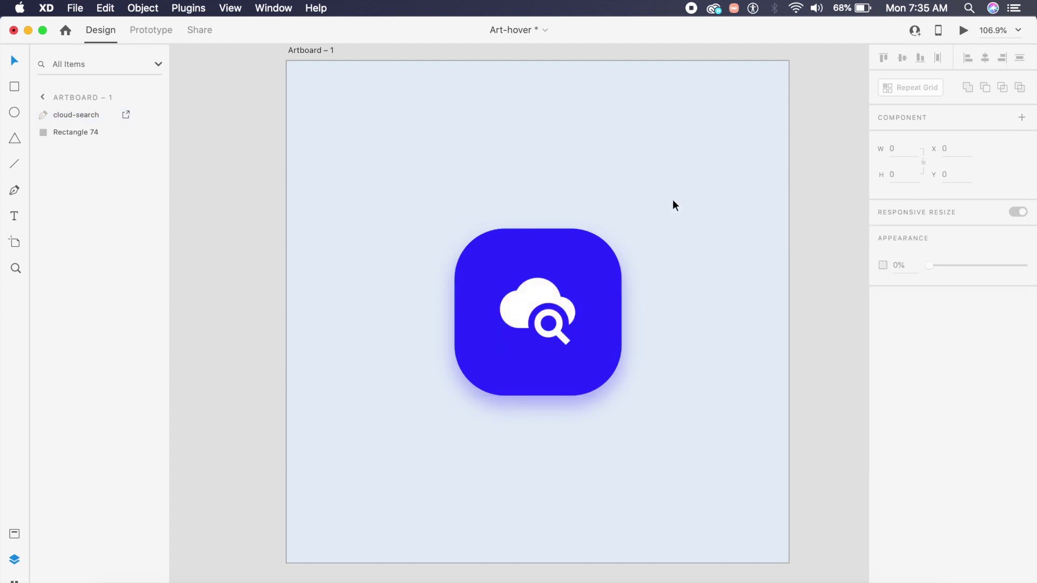
click(529, 303)
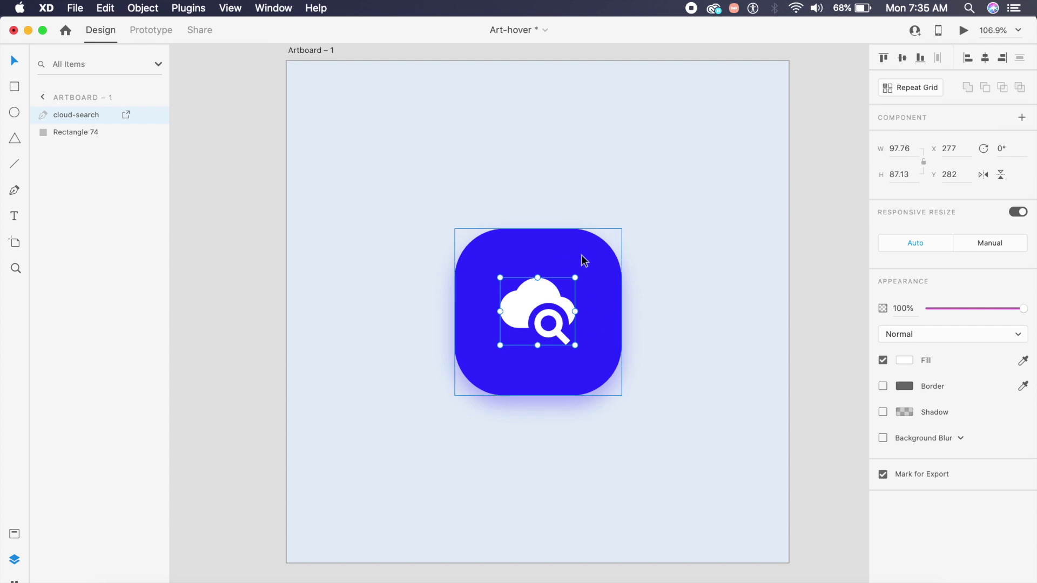
key(r)
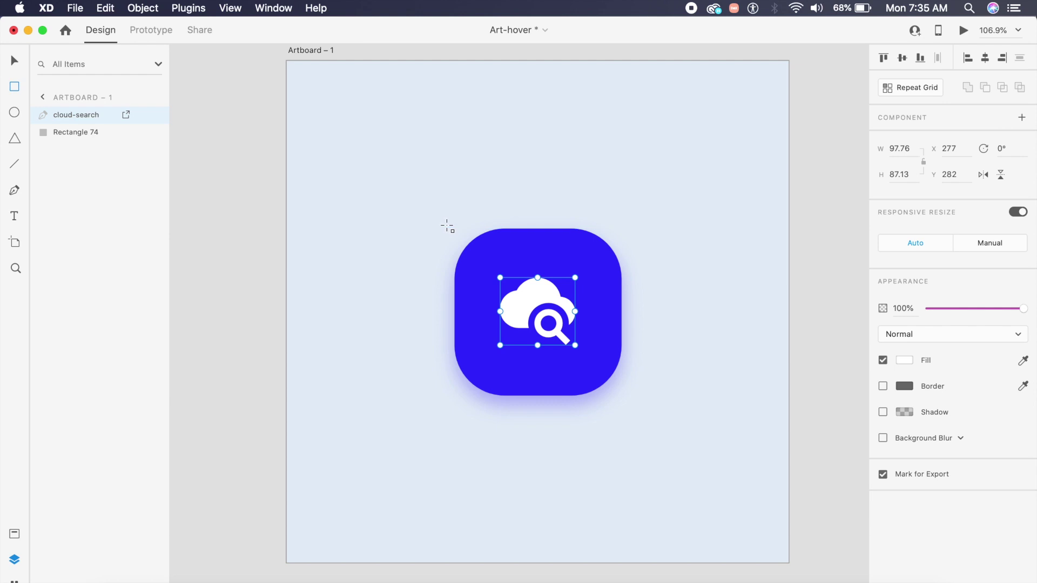
Step: Draw a borderless square over the icon and eyedrop the icon's blue as its fill
mouse_move(451, 229)
mouse_down()
mouse_move(509, 266)
mouse_move(655, 409)
mouse_move(687, 363)
mouse_up()
key(Escape)
click(532, 377)
click(883, 412)
click(1022, 386)
click(551, 270)
Step: Alt-drag a white copy left and stretch it into a 360×233 rectangle past the artboard's left edge
alt+drag(655, 289, 404, 291)
click(904, 386)
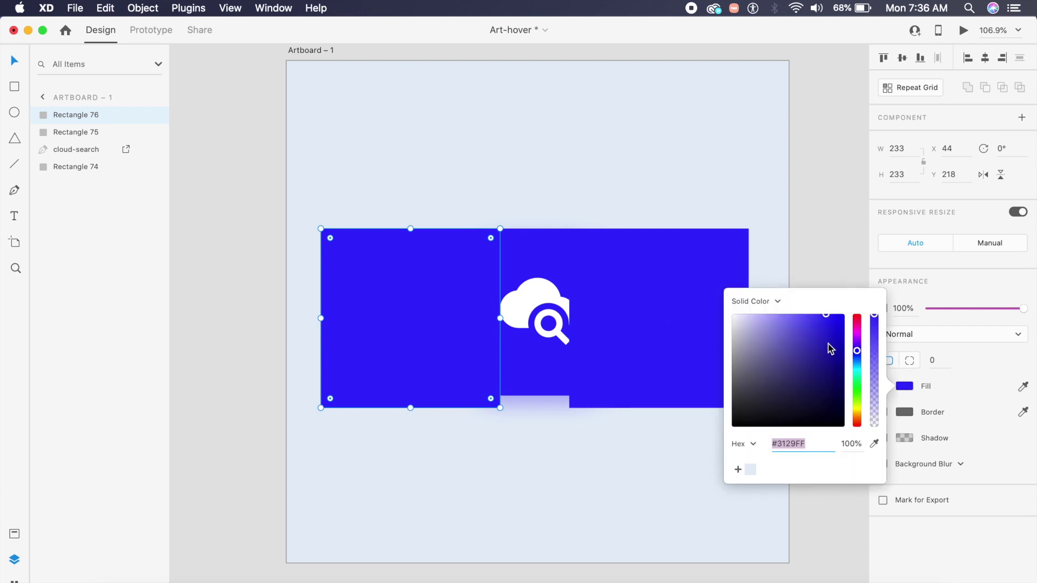
drag(830, 349, 590, 283)
click(476, 330)
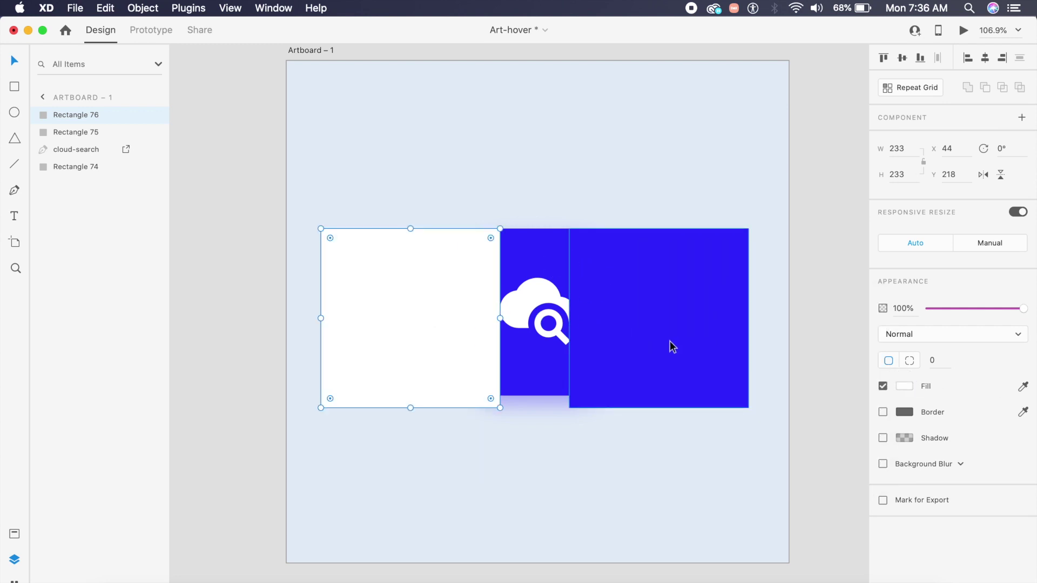
drag(685, 339, 615, 340)
scroll(615, 340, left, 5)
scroll(614, 340, down, 3)
click(591, 337)
drag(605, 331, 416, 329)
click(595, 409)
Step: Group the white and blue rectangles, send the group to the back, and select it with the rounded square
scroll(555, 294, right, 5)
scroll(478, 364, right, 3)
click(430, 376)
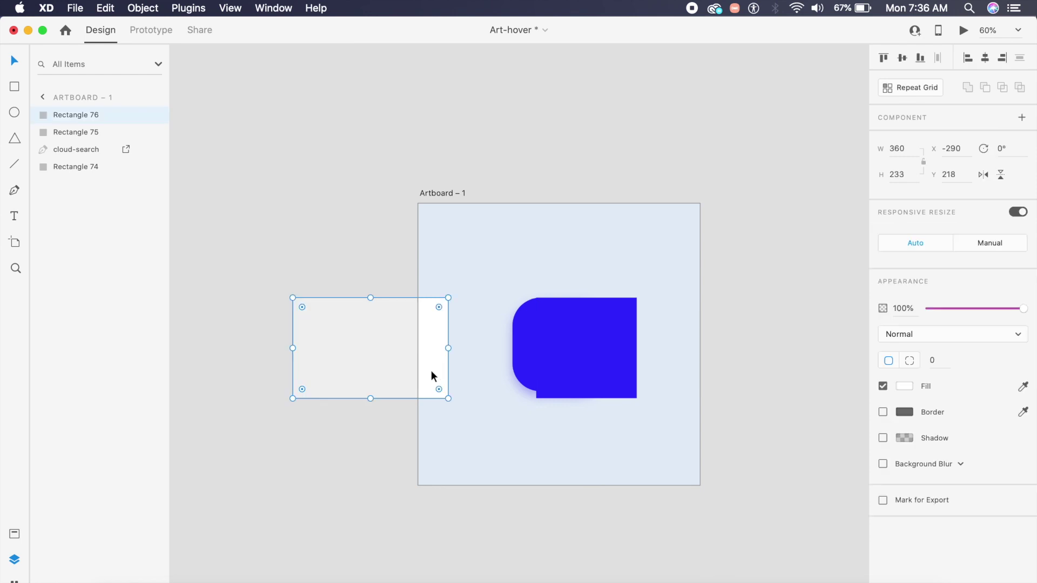
shift+click(592, 364)
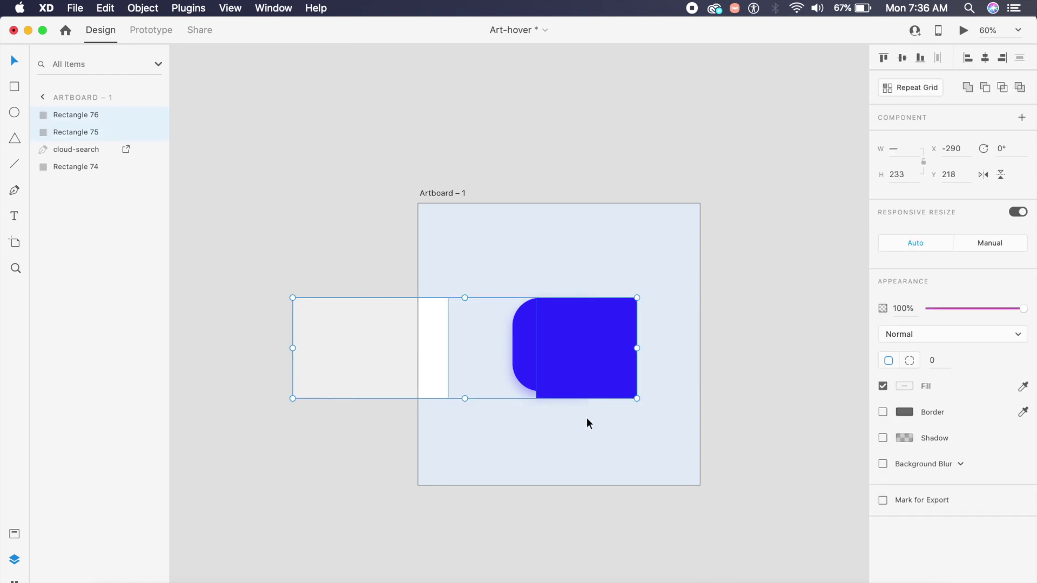
key(ctrl+g)
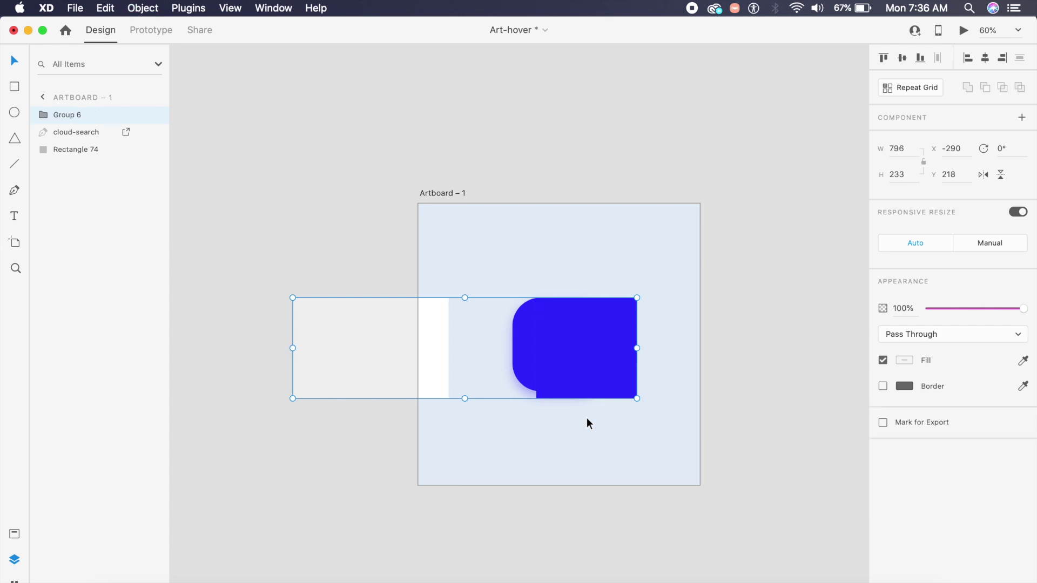
key(super+shift+bracketleft)
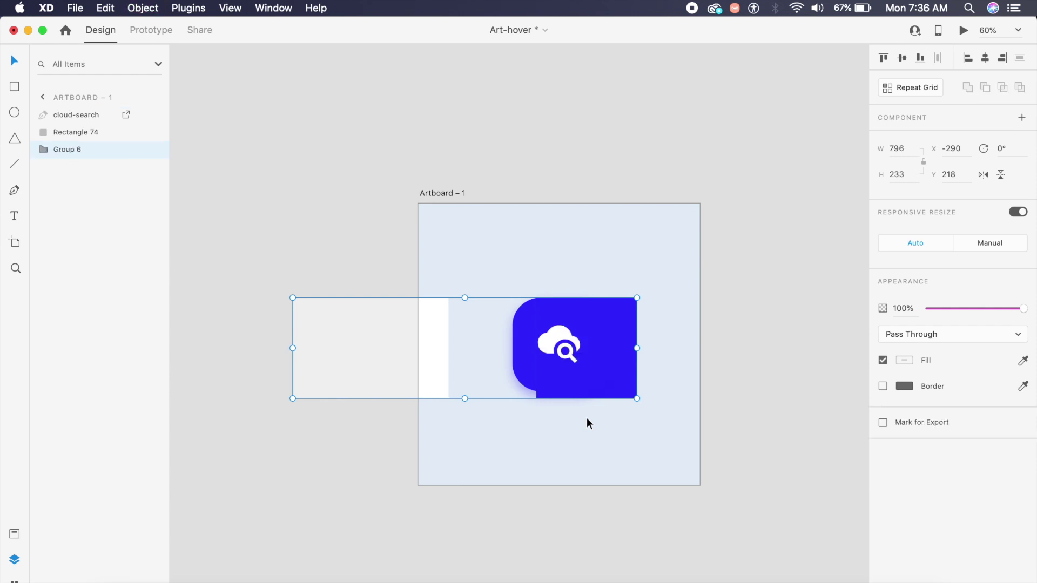
click(523, 378)
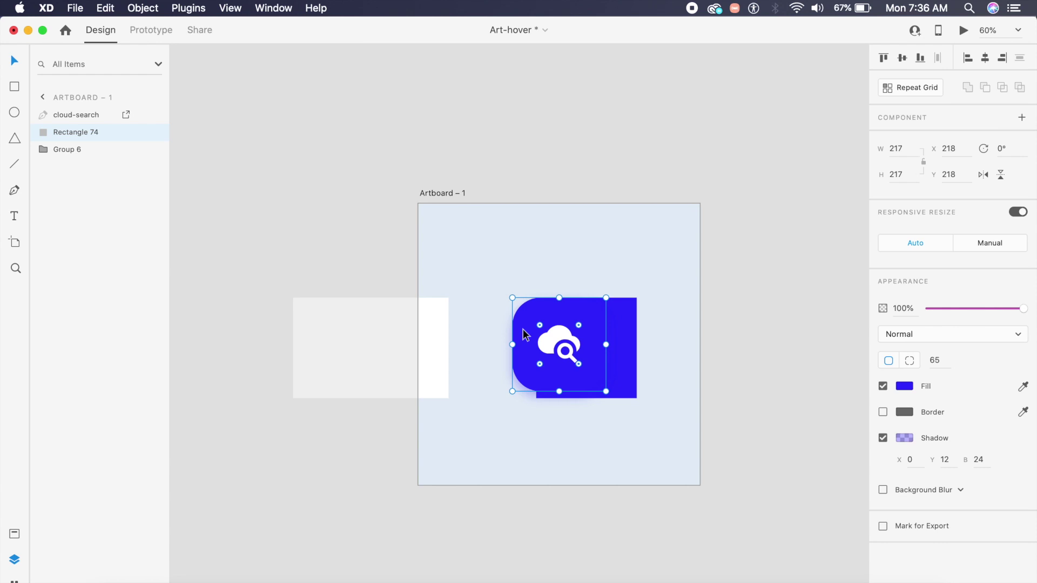
scroll(523, 329, up, 5)
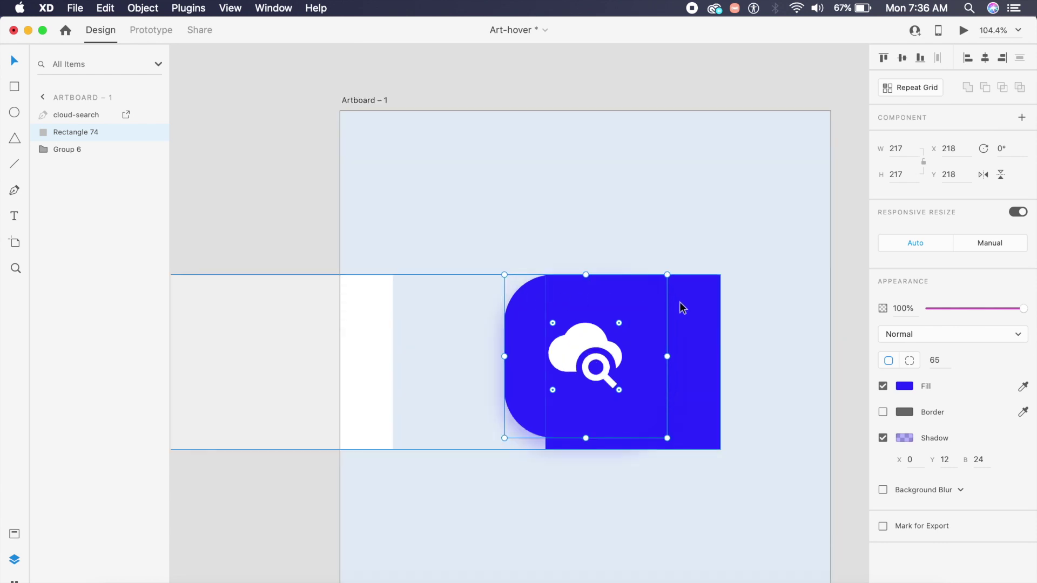
shift+click(704, 304)
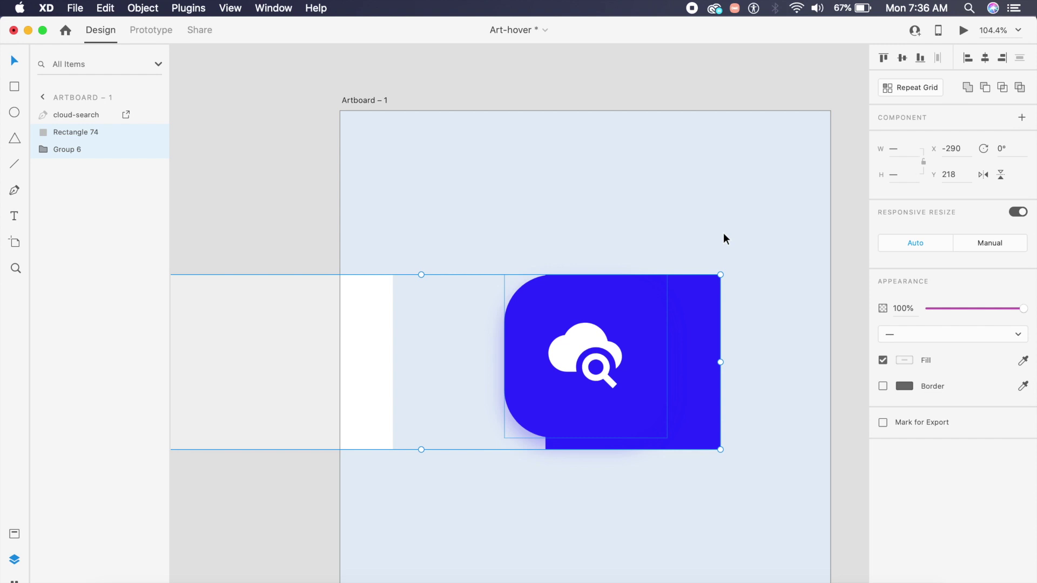
Step: Mask the rectangle group with the rounded square and slide the group left inside the mask
key(super+shift+m)
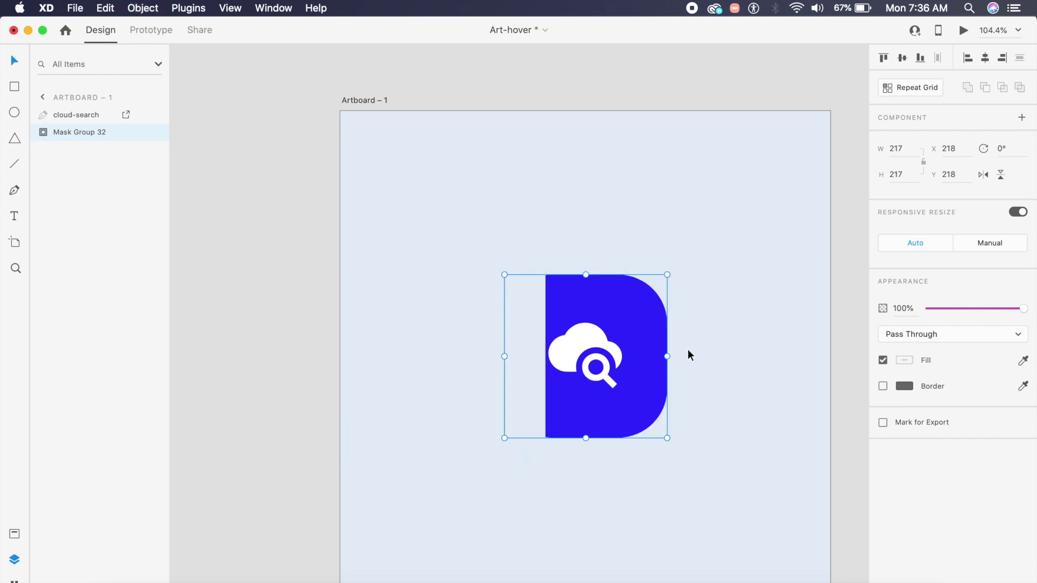
double_click(636, 392)
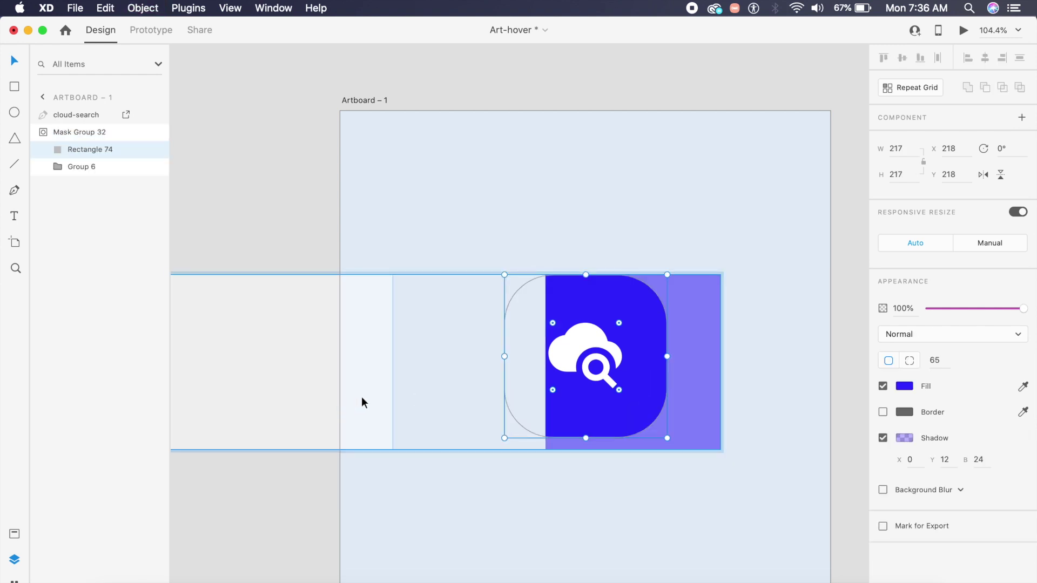
click(698, 390)
drag(698, 389, 653, 394)
click(747, 402)
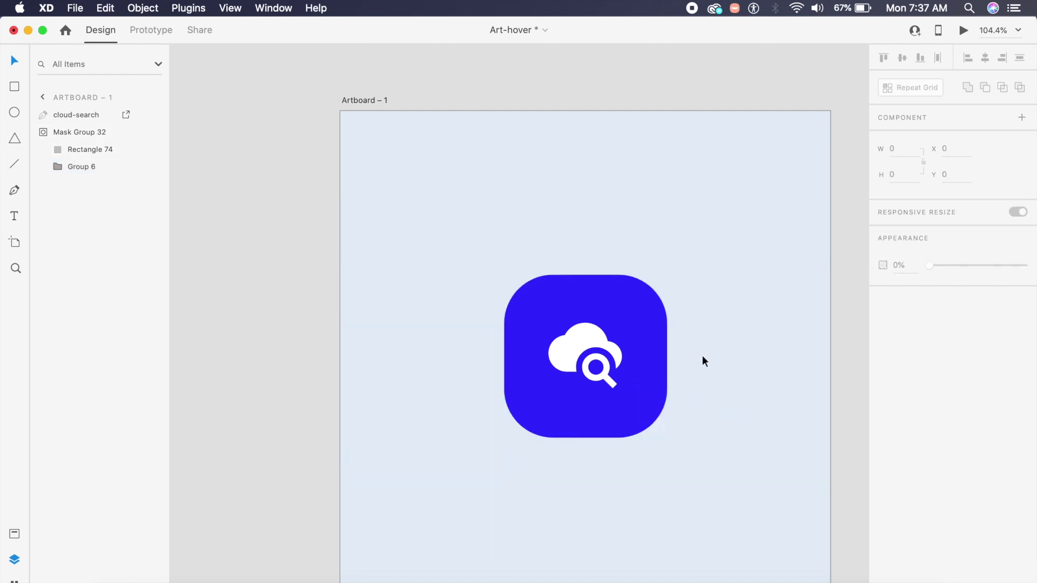
Step: Paste a copy of the shadowed rounded square and send it behind the masked icon
key(super+v)
drag(642, 406, 791, 425)
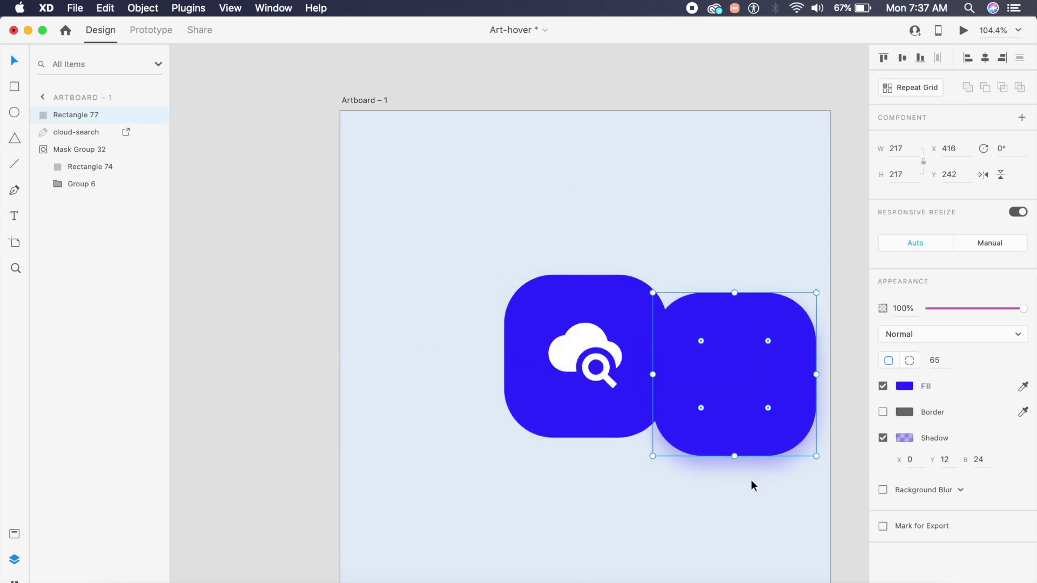
key(super+z)
key(super+shift+bracketleft)
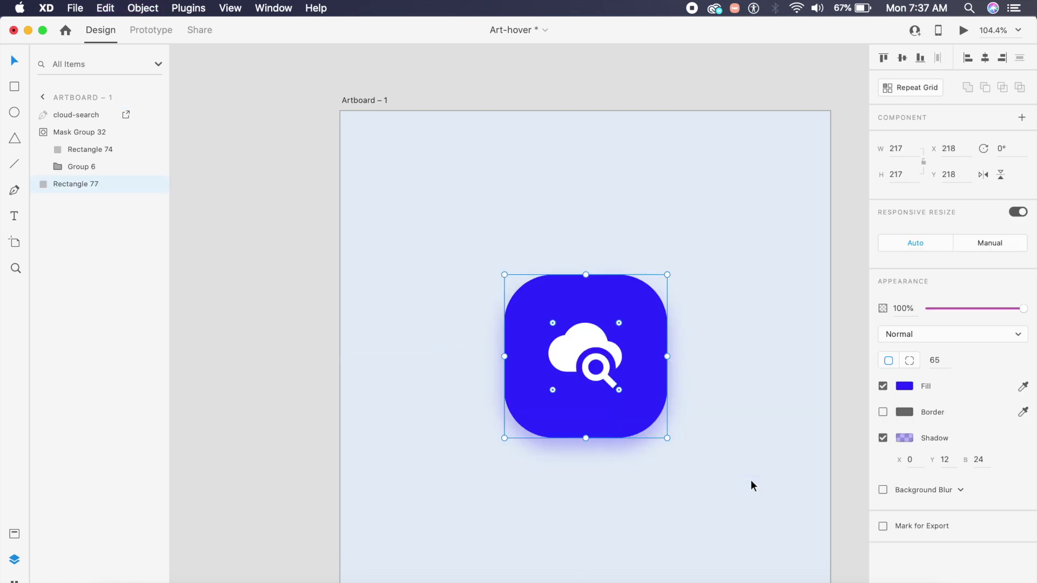
key(Escape)
key(super+0)
Step: Draw an 86×86 white square at the icon's top-left
key(r)
drag(375, 203, 481, 286)
key(Escape)
Step: Remove the small square's border and add a copy at the lower right filled with the icon's blue
click(445, 268)
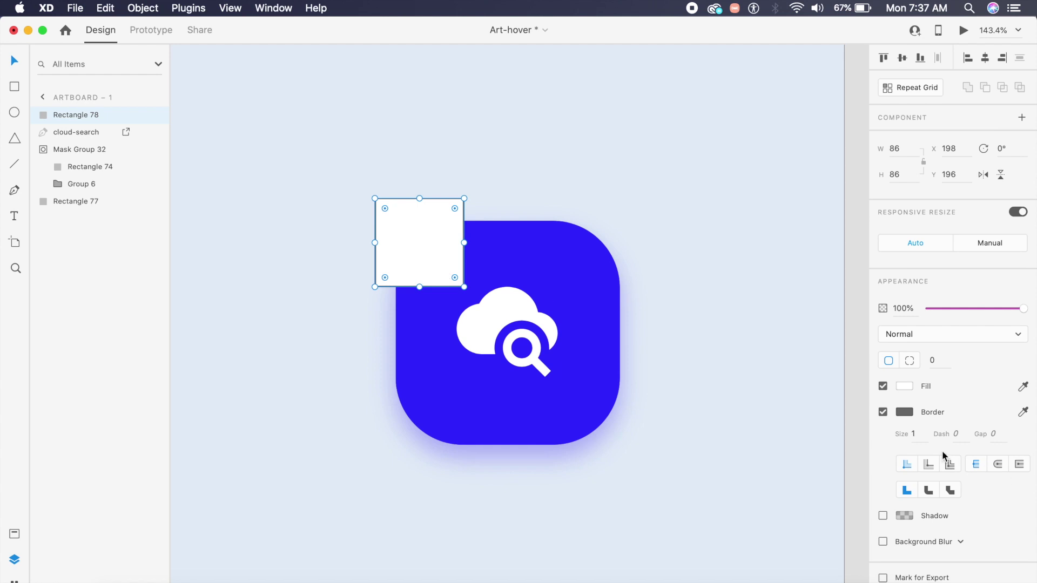
click(883, 413)
drag(440, 267, 646, 435)
click(1022, 386)
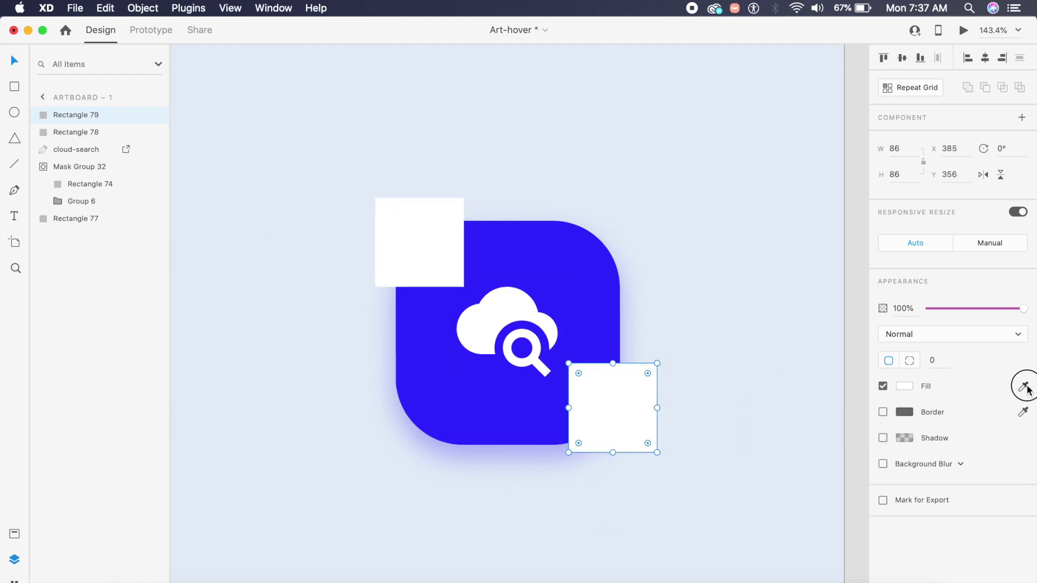
click(603, 308)
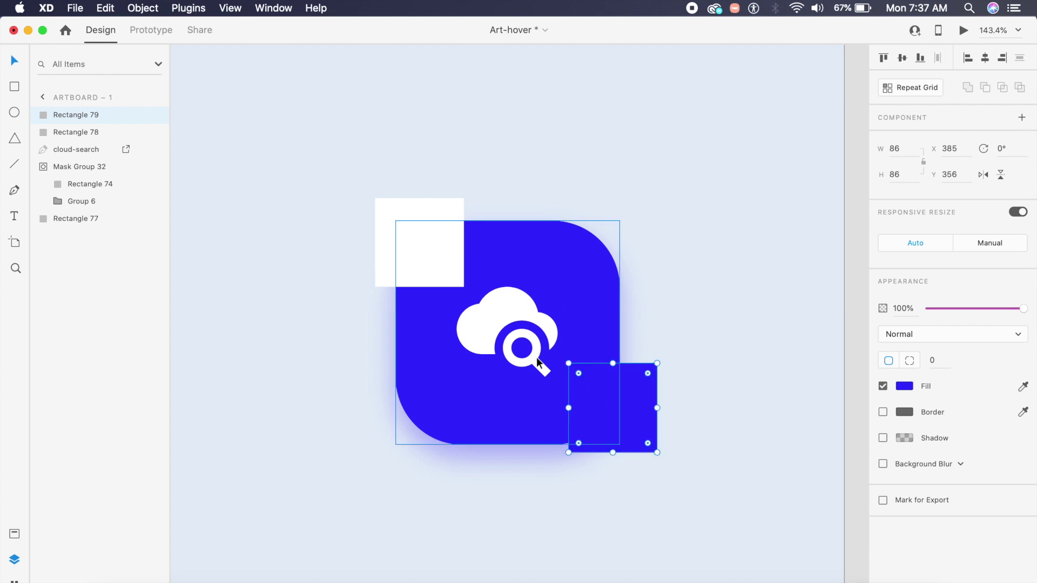
Step: Group both small squares as Group 7 and mask it with the cloud-search shape
shift+click(406, 261)
key(super+g)
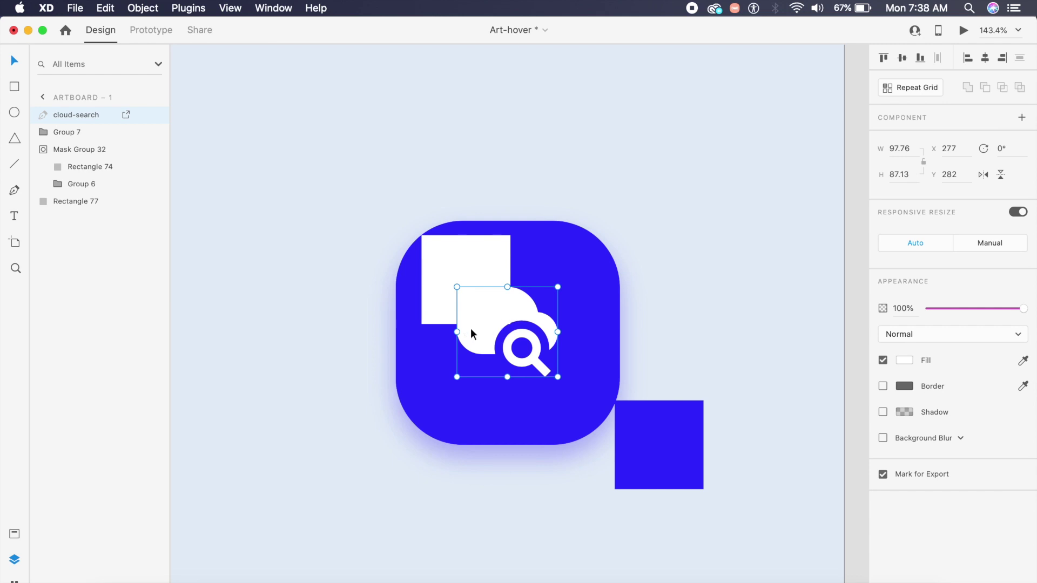
shift+click(464, 269)
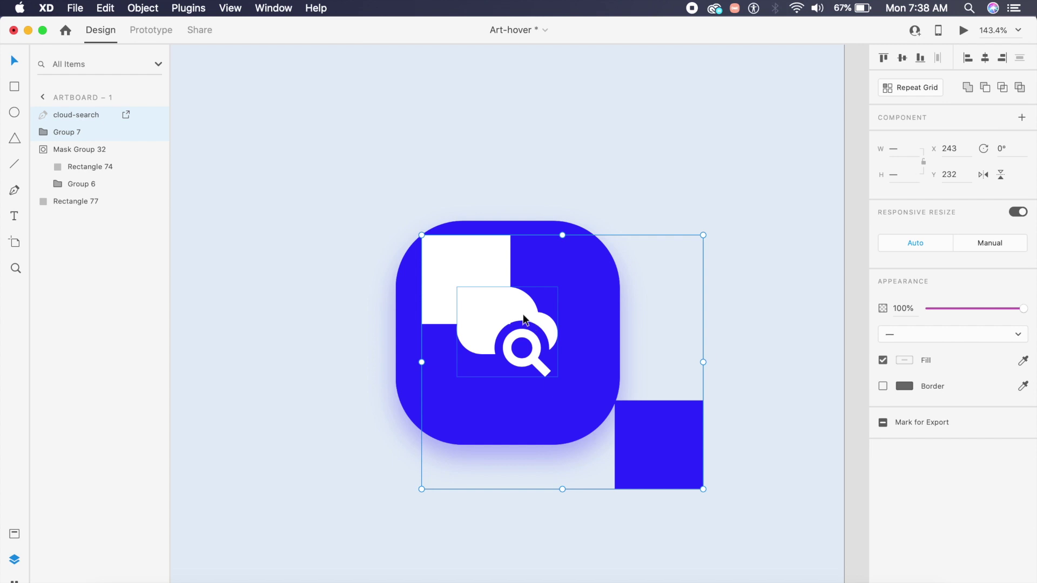
key(super+shift+m)
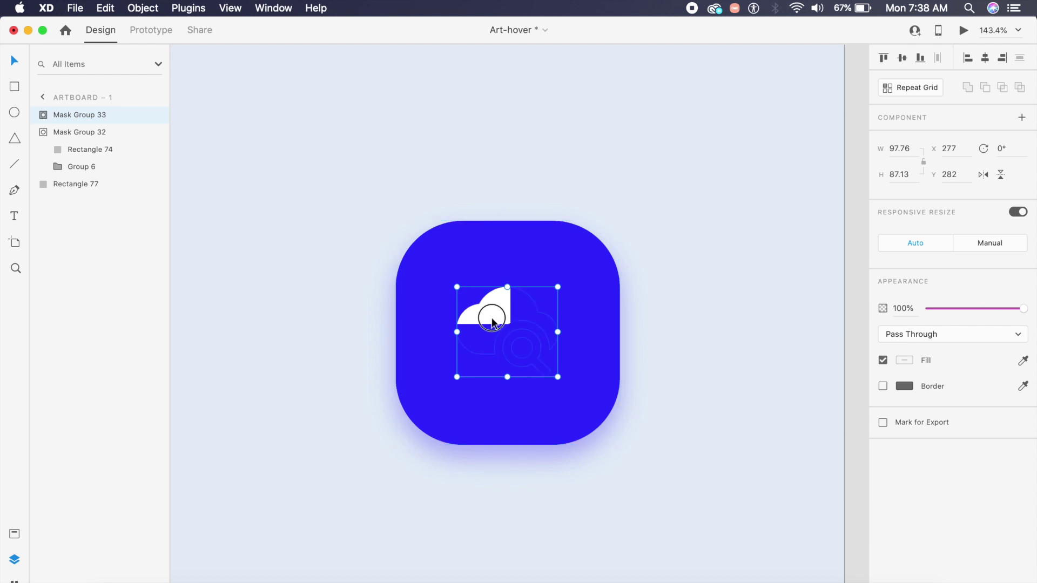
Step: Move and enlarge Group 7 inside Mask Group 33, resizing its white square to about 100×100
double_click(480, 298)
click(479, 298)
drag(459, 269, 508, 321)
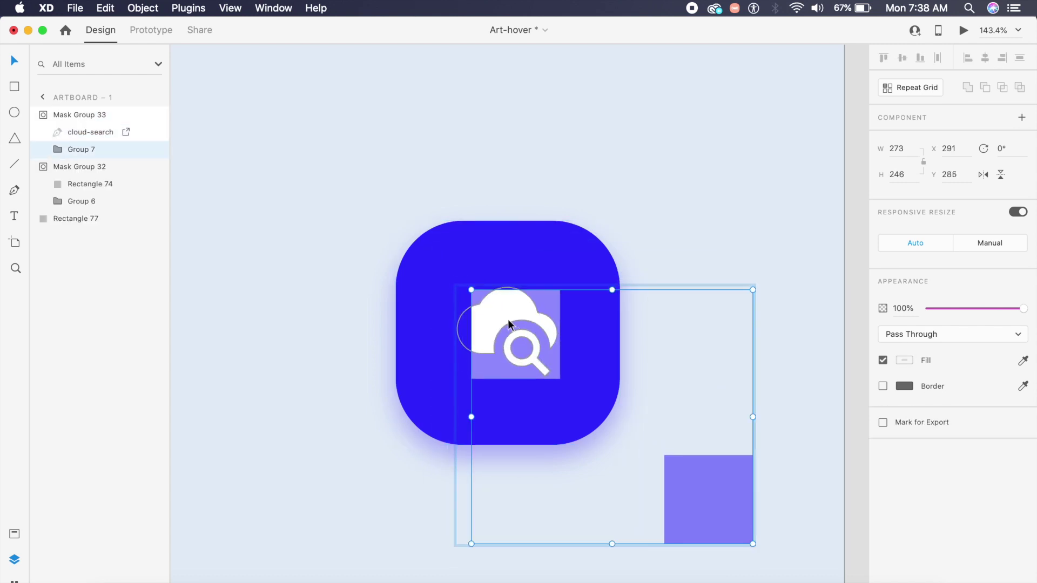
drag(471, 290, 457, 280)
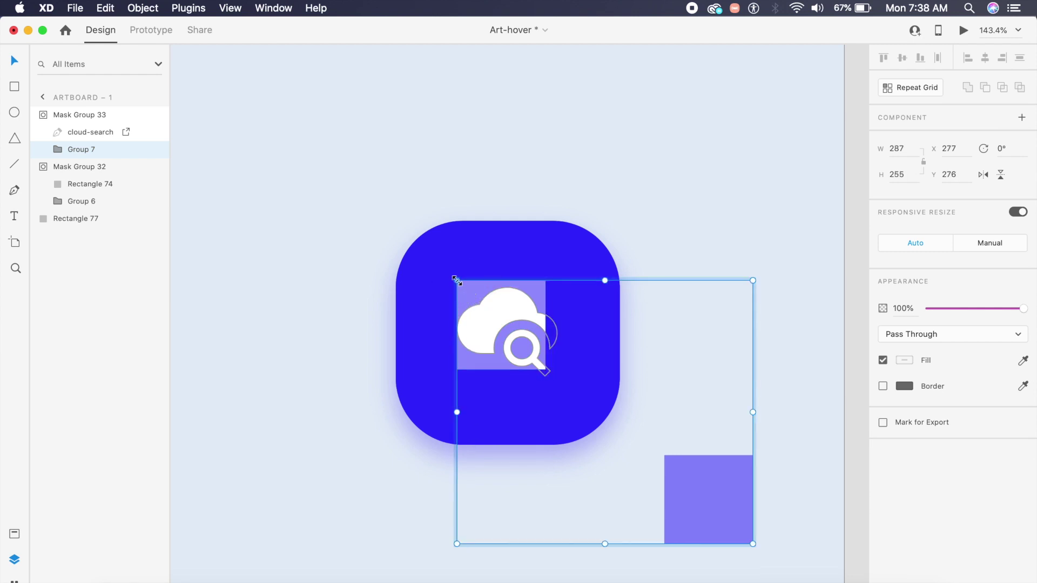
double_click(527, 290)
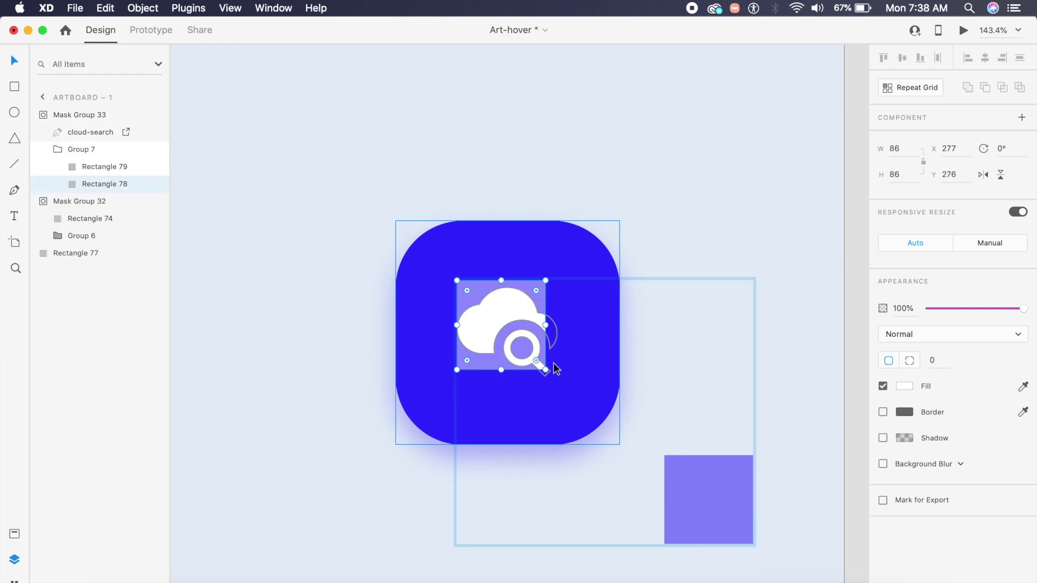
mouse_move(546, 369)
mouse_down()
mouse_move(566, 384)
mouse_move(553, 377)
mouse_up()
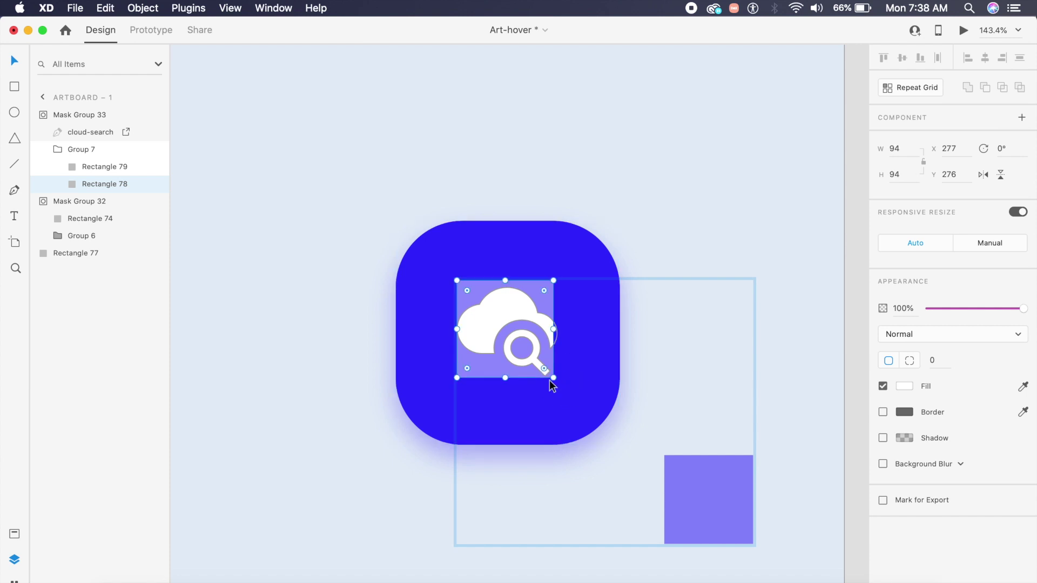
click(753, 193)
Step: Marquee-select all icon layers and make them component Component 42 – 1 with Cmd+K
key(super+3)
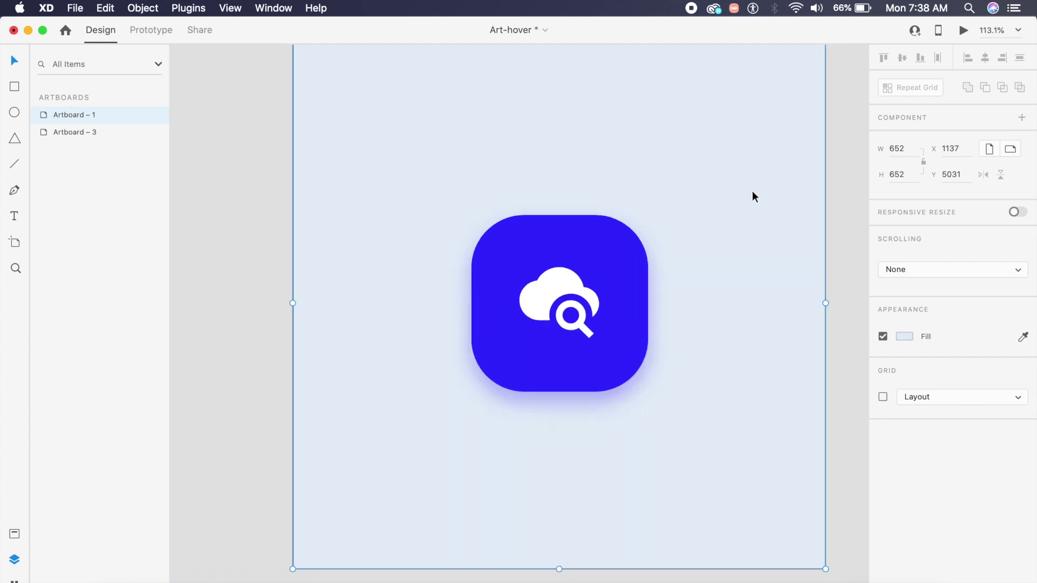
click(673, 536)
drag(731, 484, 454, 264)
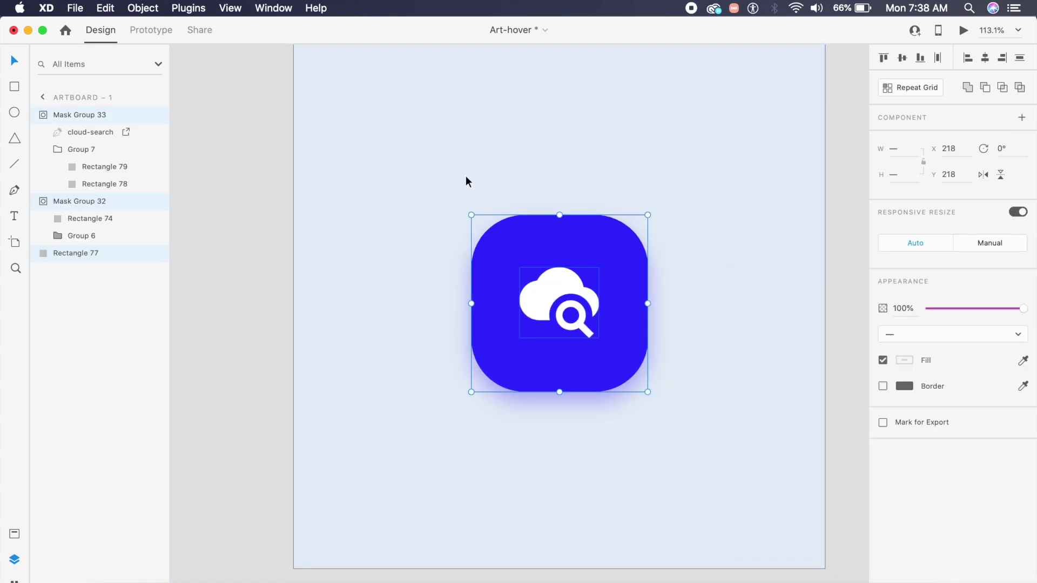
mouse_move(164, 184)
key(super+k)
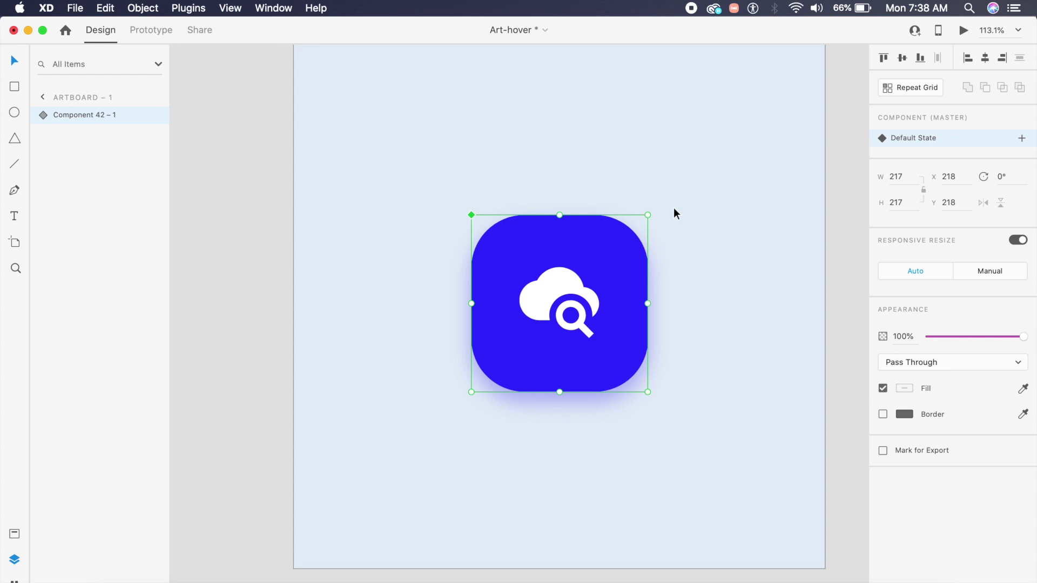
scroll(673, 207, right, 2)
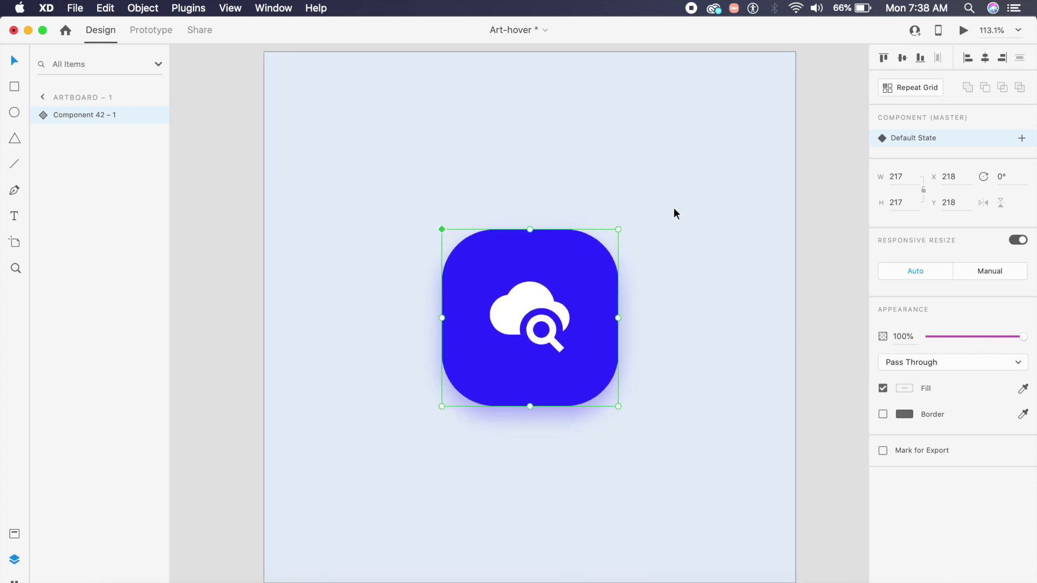
click(1021, 142)
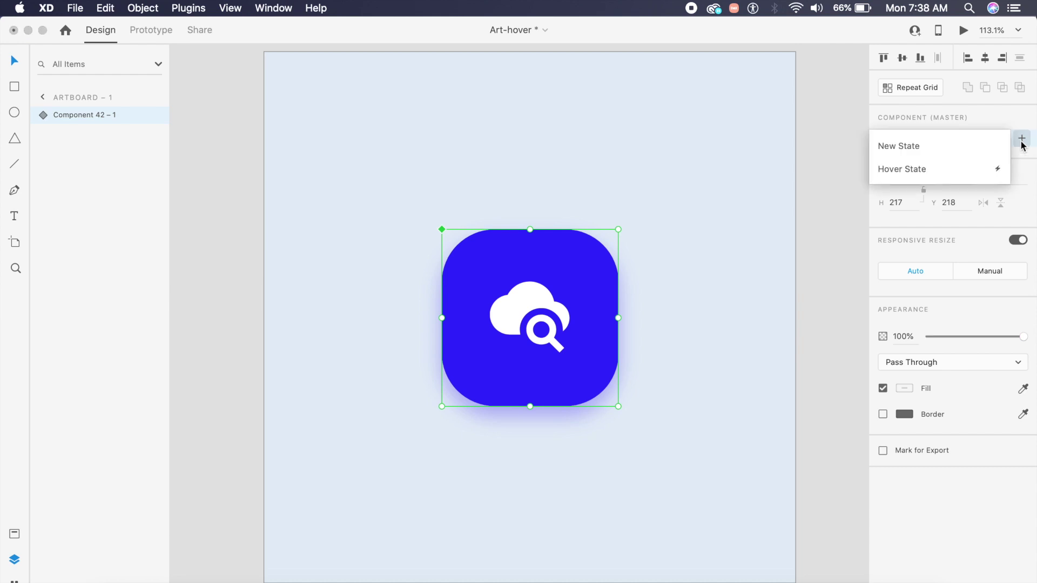
Step: Add a Hover State to Component 42 – 1, keeping the default name
click(922, 168)
click(888, 154)
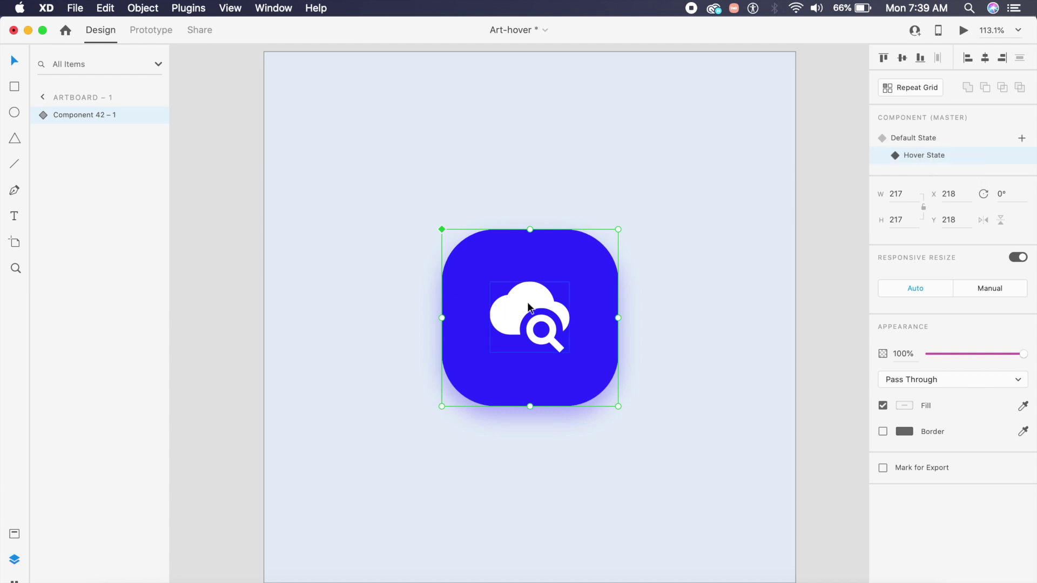
Step: Stretch the blue rounded background Rectangle 74 to the right and widen Artboard – 1
click(598, 378)
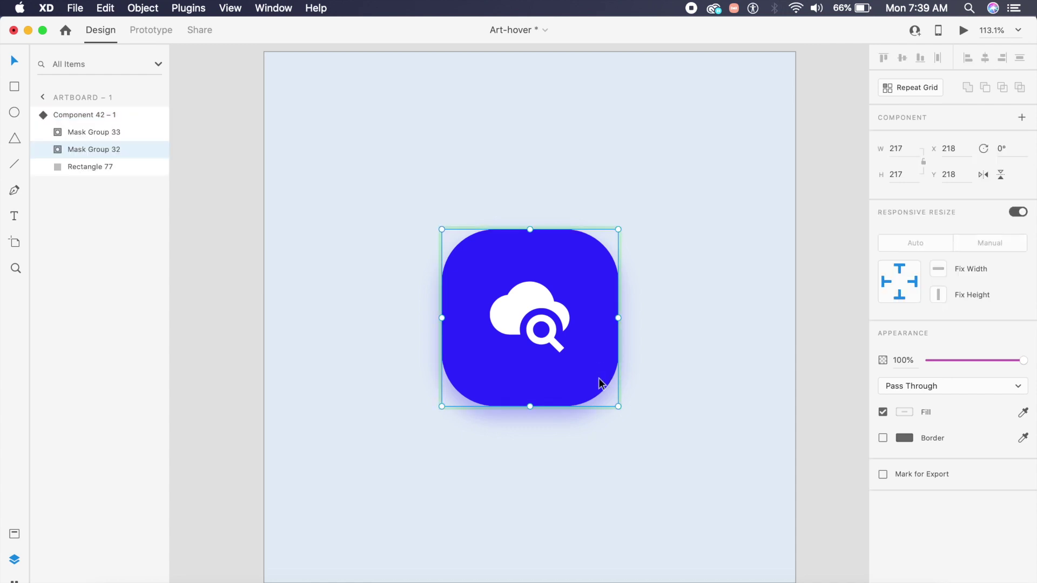
double_click(599, 363)
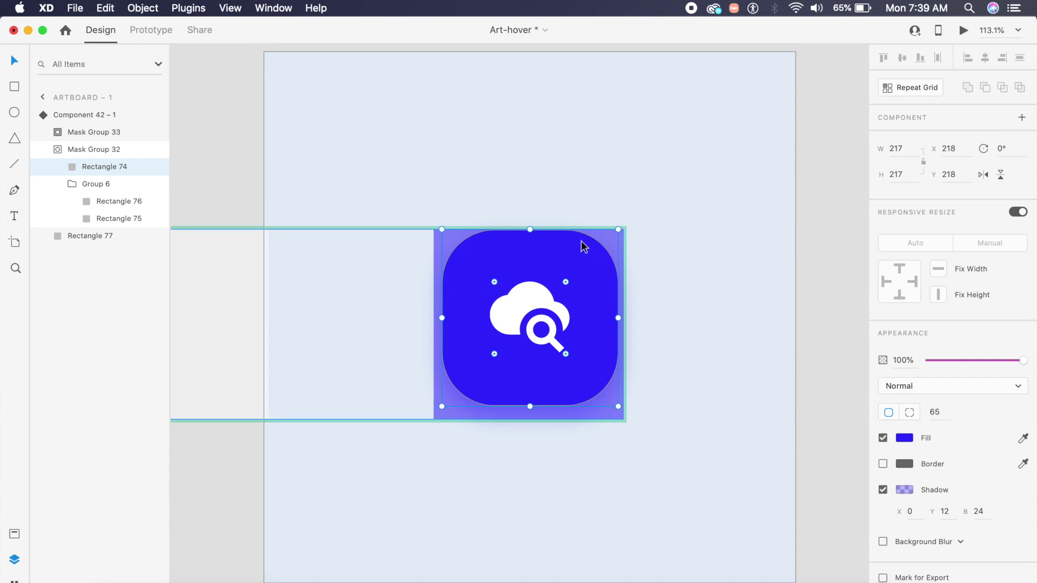
click(616, 320)
drag(616, 320, 785, 319)
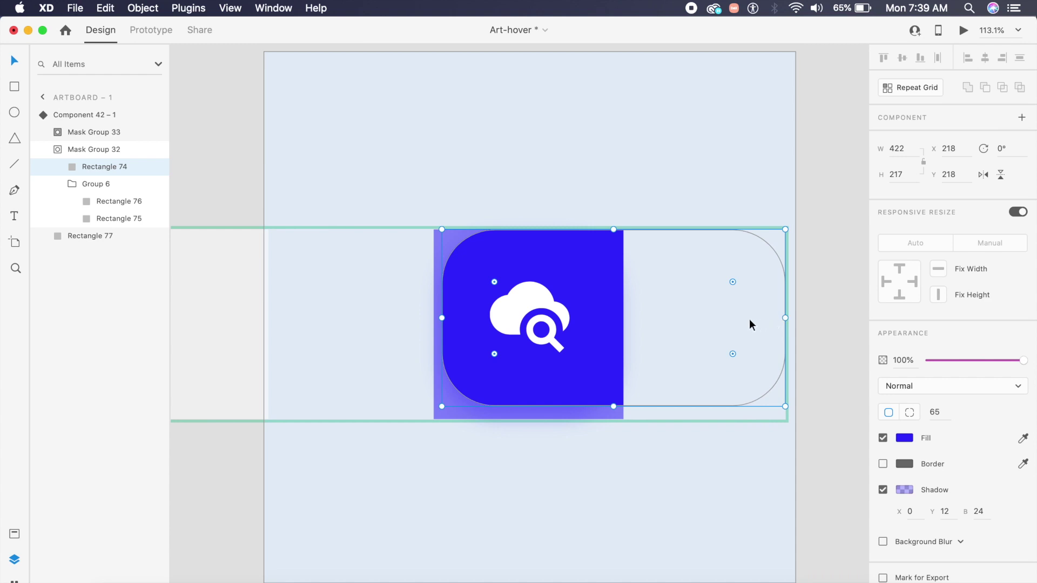
key(Escape)
key(Escape)
key(super+3)
click(344, 81)
drag(711, 294, 850, 293)
click(688, 357)
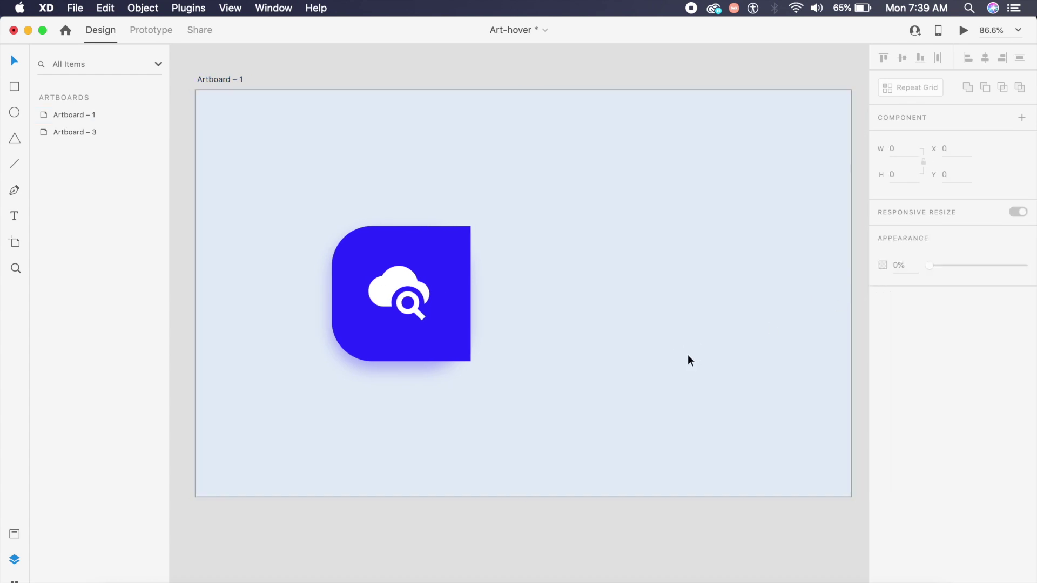
Step: Extend Rectangle 74 into a pill, shift blue Rectangle 75 right, and drag white Rectangle 76 in to fill it
click(337, 305)
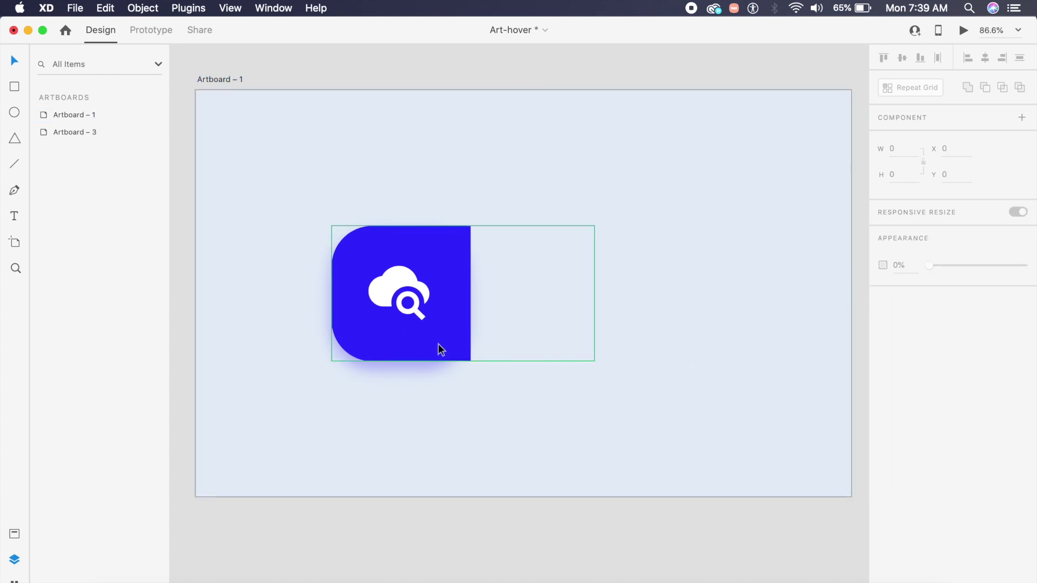
double_click(455, 338)
drag(594, 294, 715, 296)
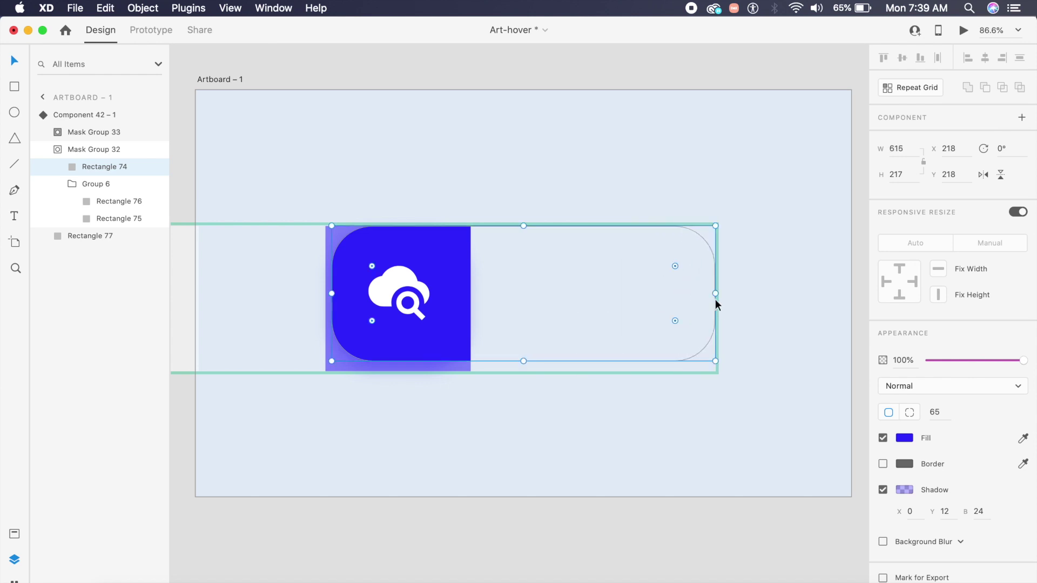
click(450, 335)
double_click(460, 331)
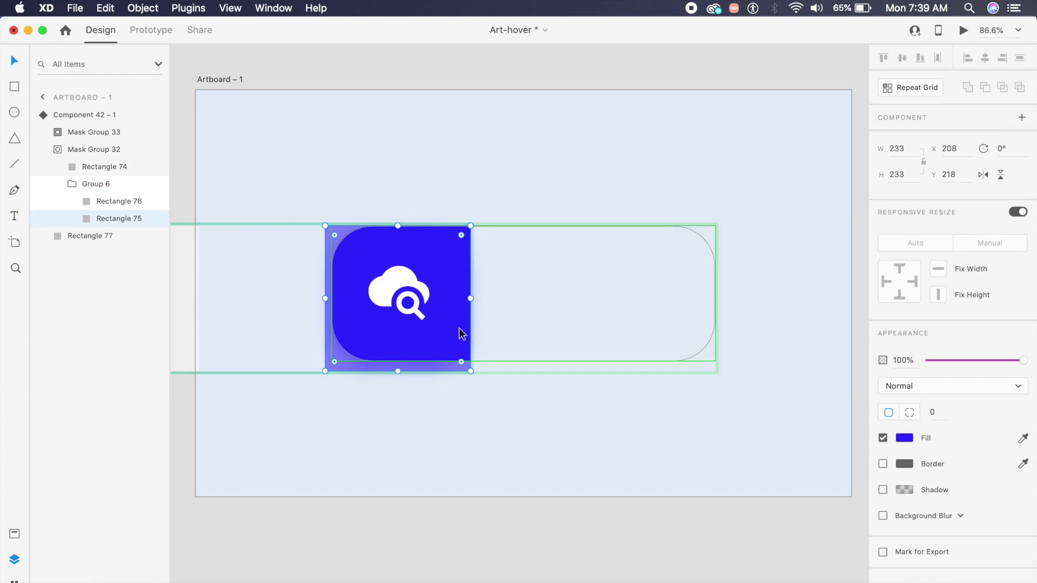
drag(463, 324, 735, 325)
scroll(251, 357, down, 3)
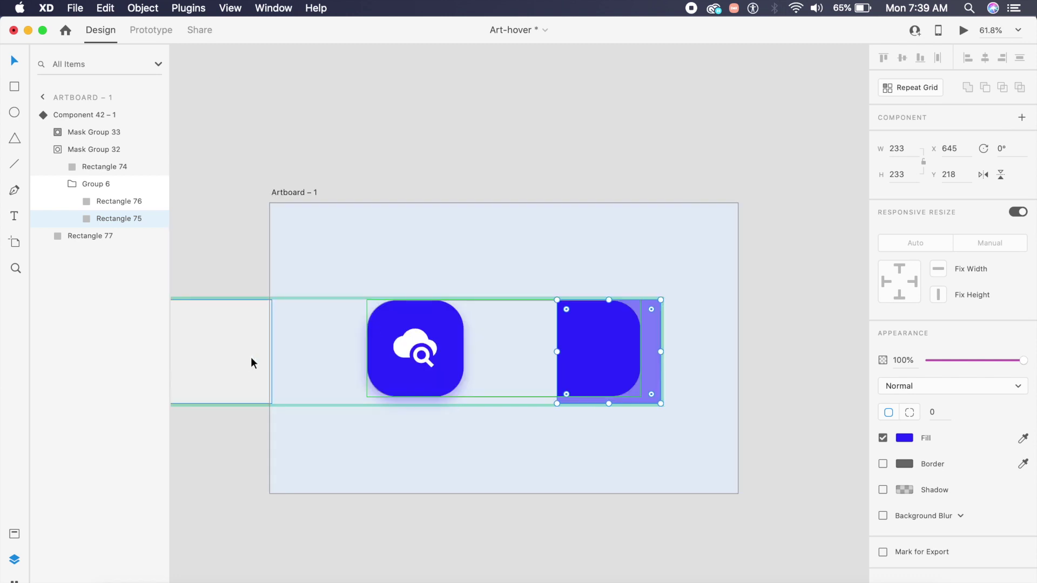
click(250, 357)
drag(234, 359, 655, 352)
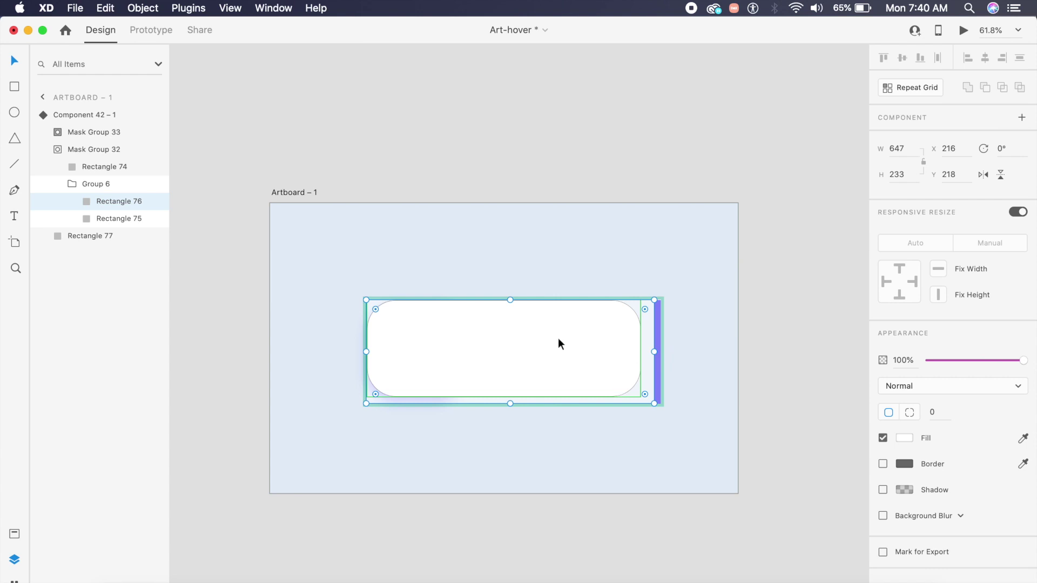
Step: Inside Mask Group 33, move the cloud-search icon up and left and enlarge its blue square to 107×107
click(419, 345)
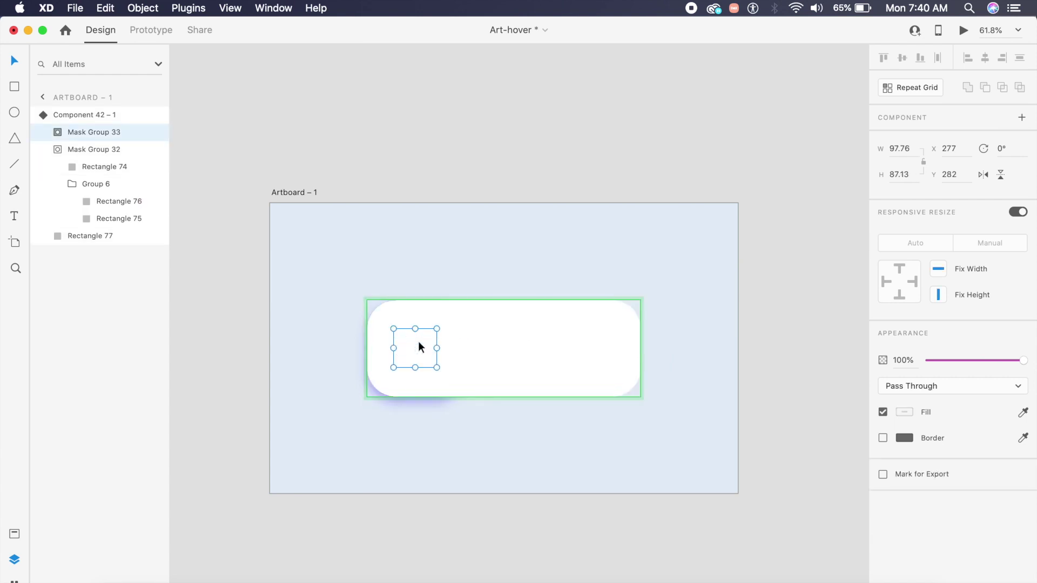
scroll(418, 341, up, 5)
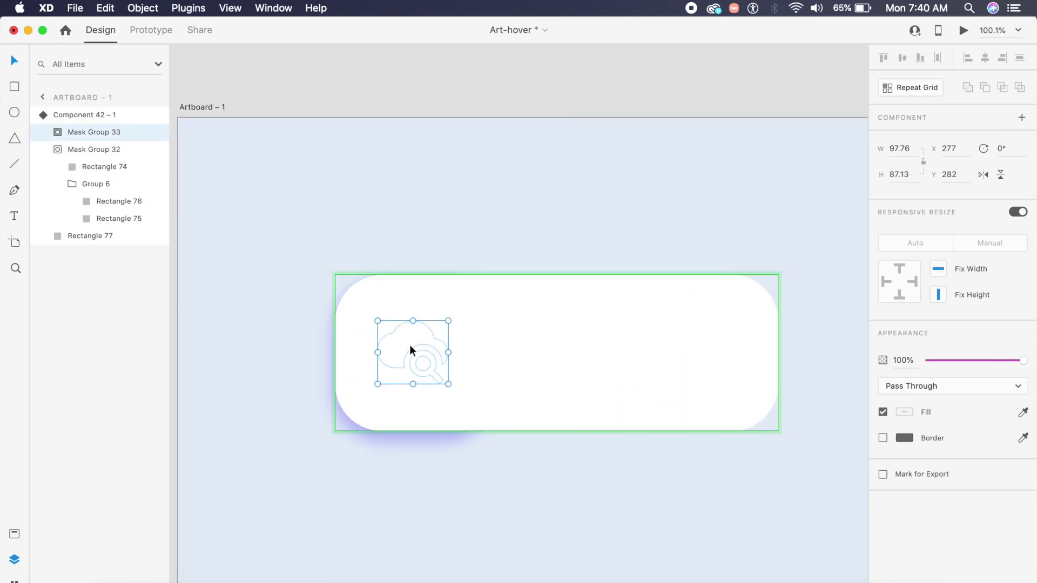
double_click(406, 342)
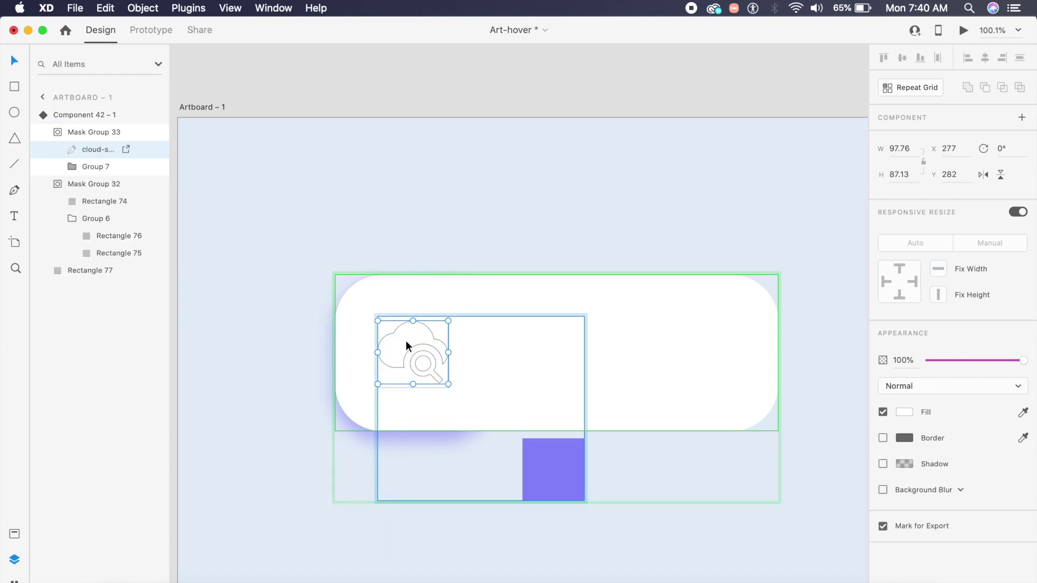
click(406, 337)
click(410, 337)
drag(406, 337, 264, 211)
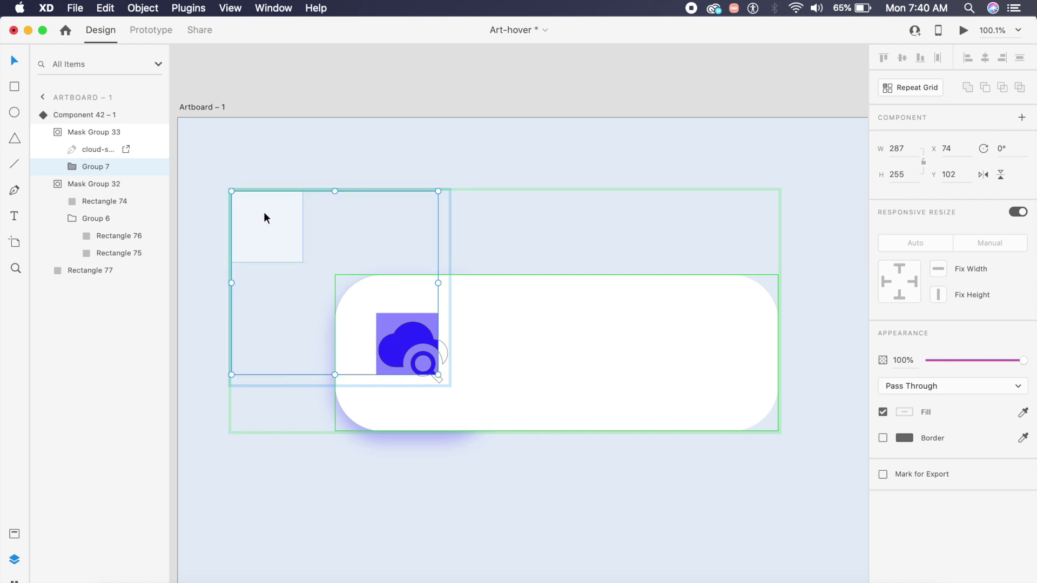
double_click(432, 324)
click(438, 374)
drag(437, 374, 453, 389)
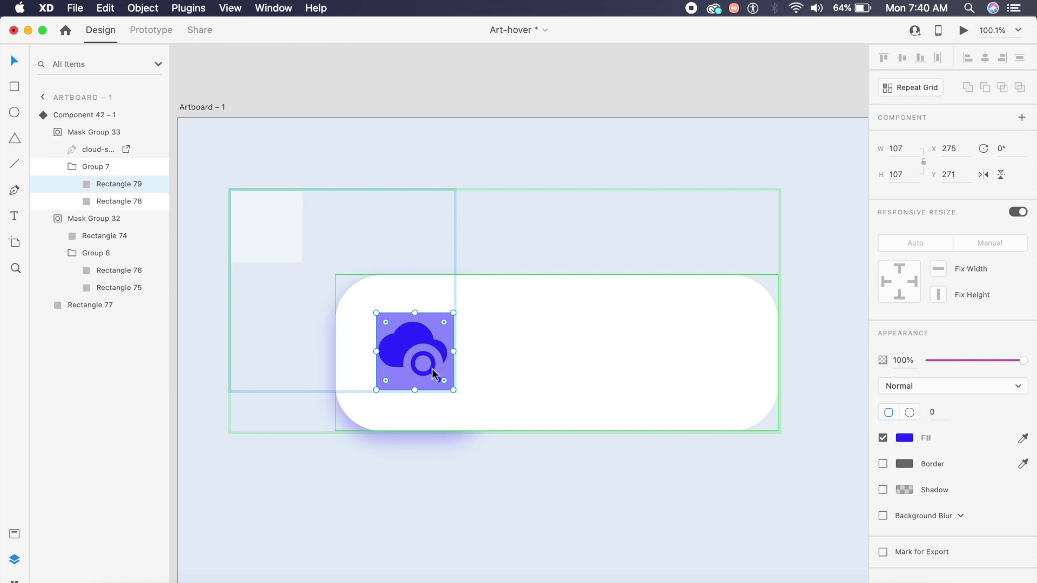
Step: Drag the cloud path's anchor points up out of the mask so only the magnifier stays visible
click(488, 389)
double_click(413, 345)
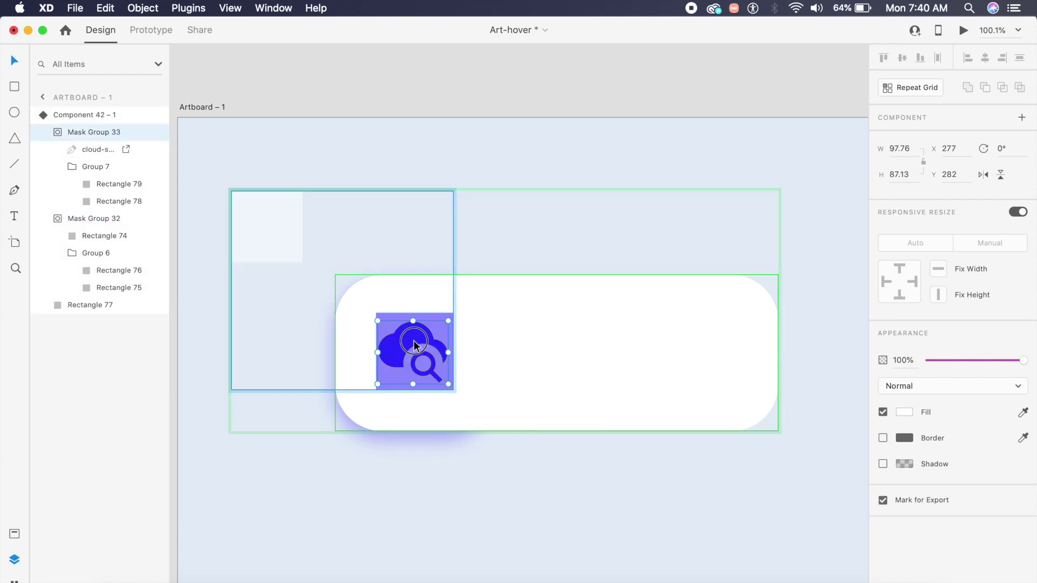
scroll(413, 341, up, 5)
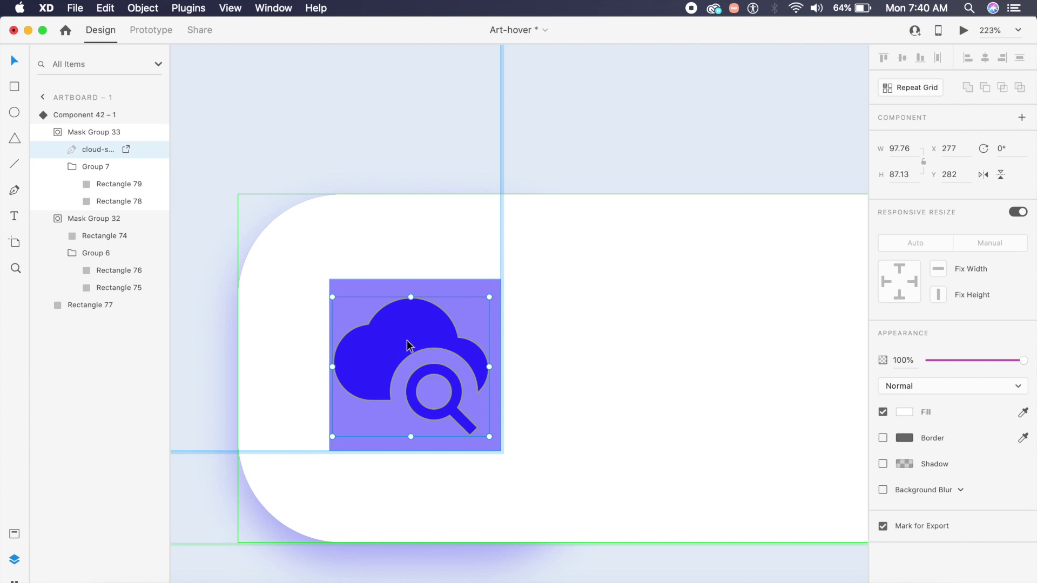
double_click(409, 345)
scroll(409, 346, up, 2)
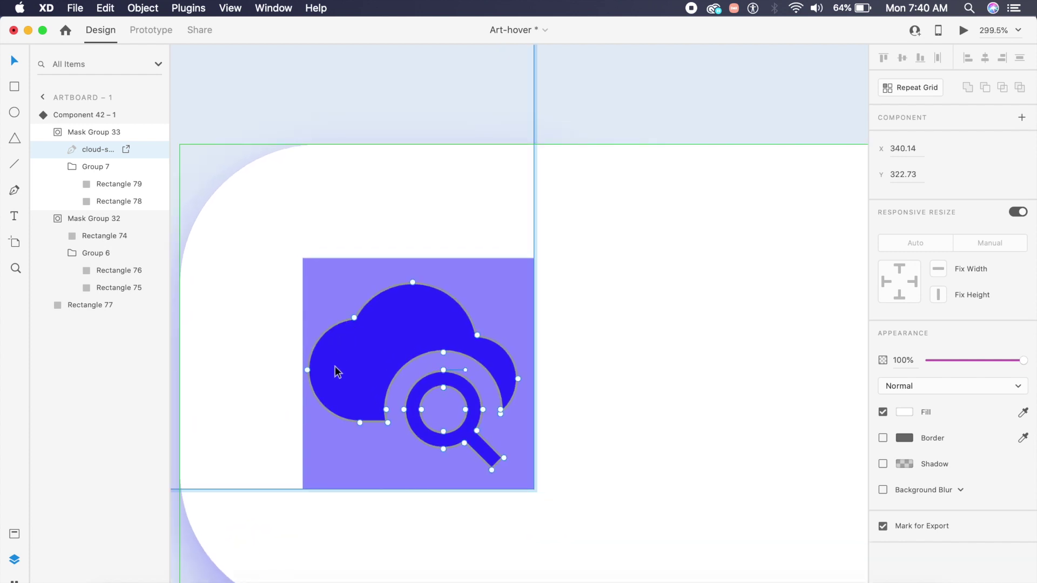
click(307, 370)
shift+click(354, 318)
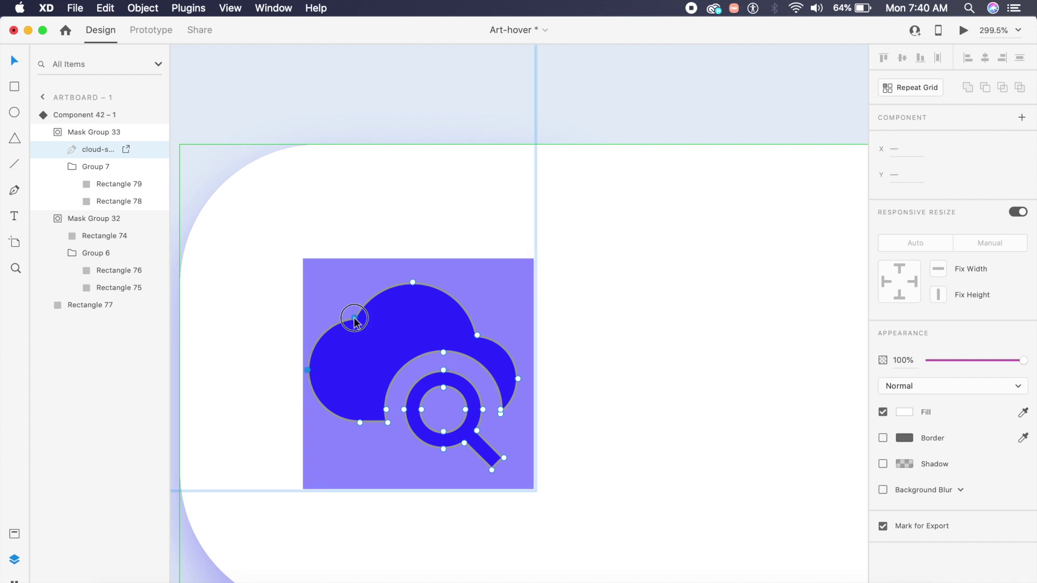
shift+click(412, 282)
shift+click(477, 336)
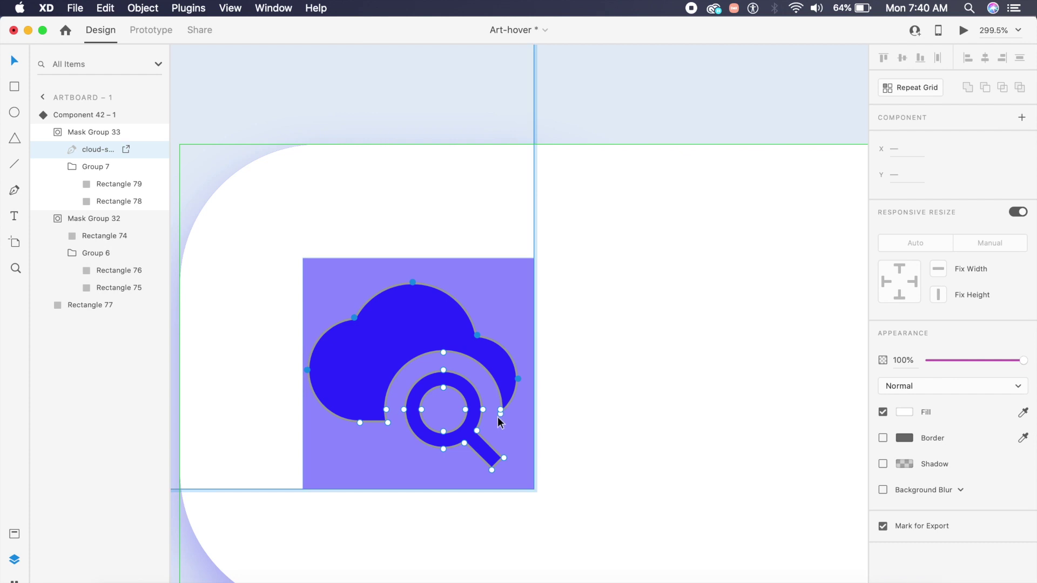
drag(497, 414, 376, 219)
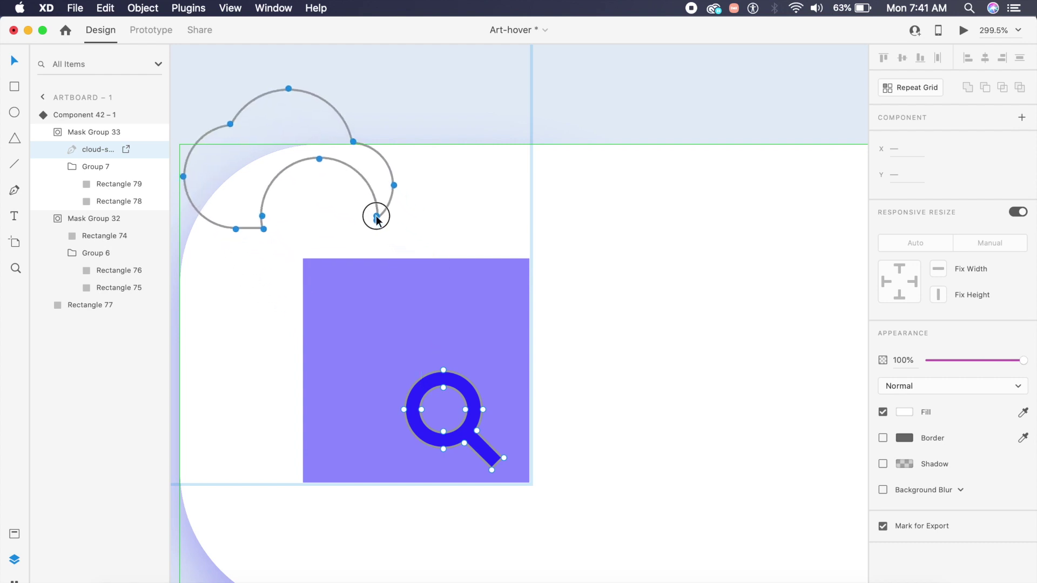
drag(377, 219, 377, 218)
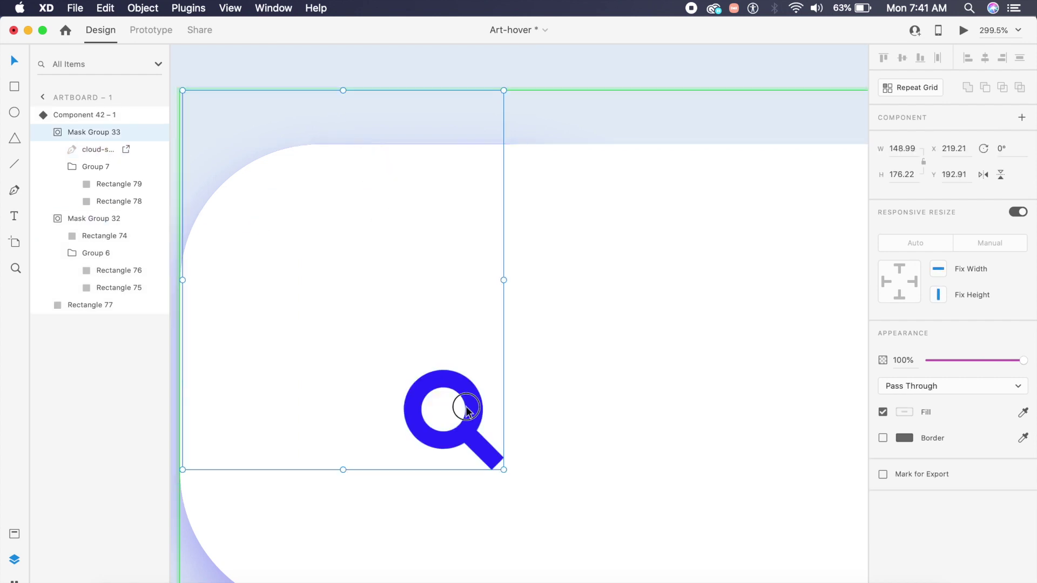
click(465, 409)
key(Escape)
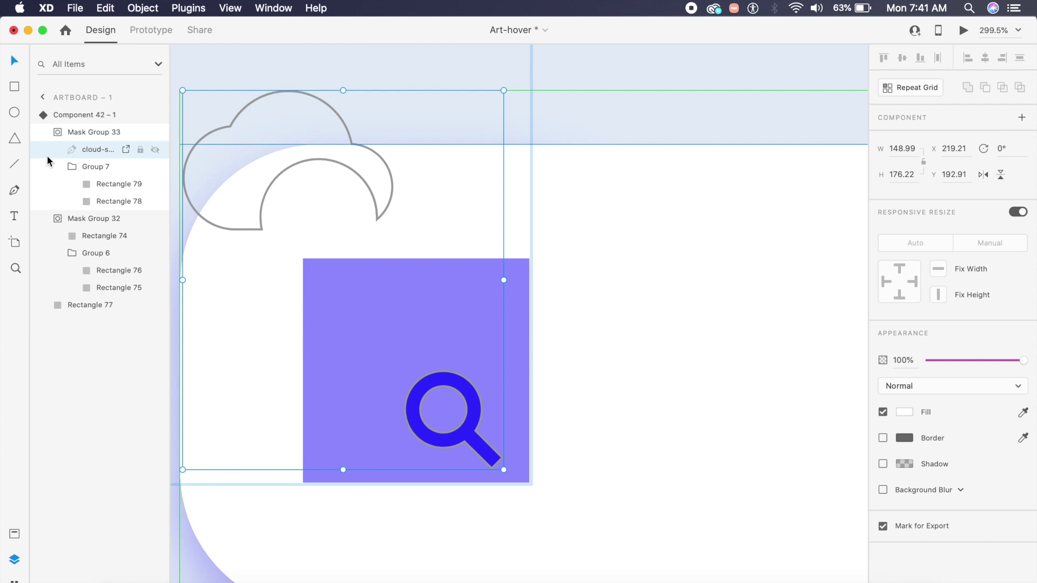
Step: Nudge the magnifier into the blue square, placing the shape at X 204.21, Y 170.91
key(shift+Left)
key(shift+Left)
key(shift+Up)
key(shift+Up)
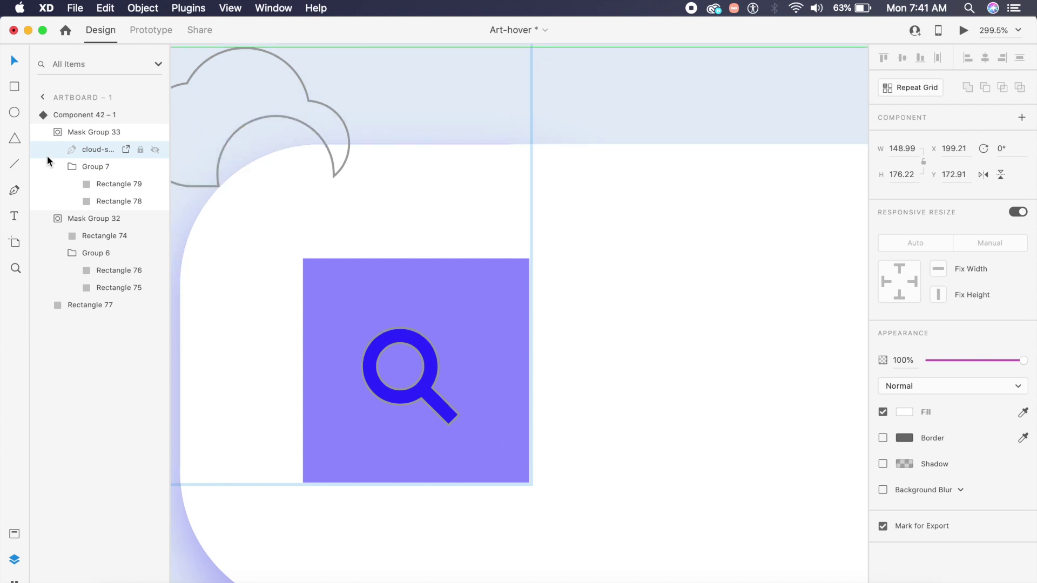
key(Right)
key(Right)
key(Right)
key(Right)
key(Right)
key(Down)
key(Down)
key(Up)
key(Up)
key(Up)
key(Up)
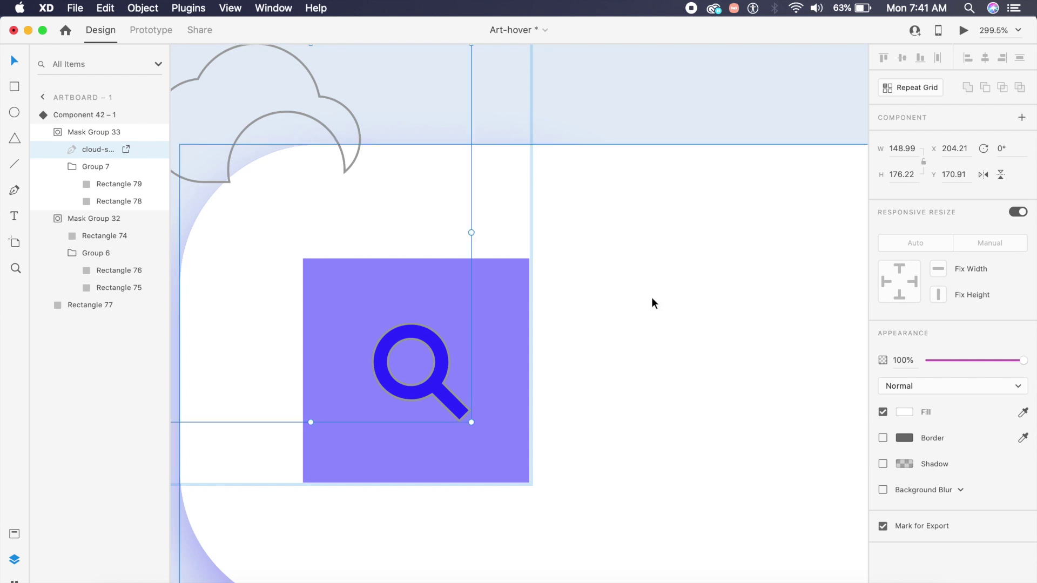
click(653, 302)
scroll(658, 301, down, 10)
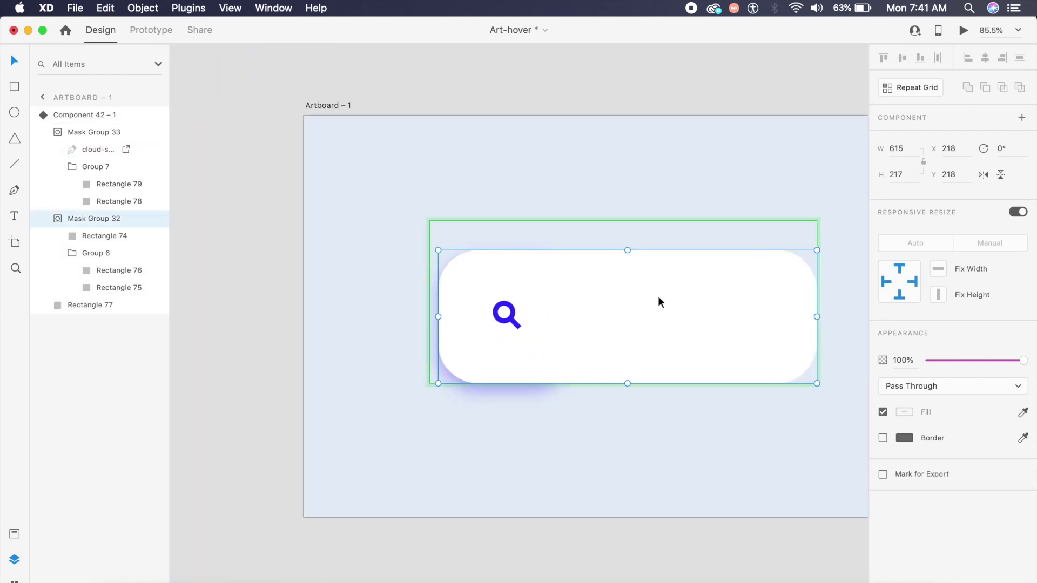
Step: Widen the white Rectangle 77 bar across the hover card to a width of 602
scroll(658, 297, right, 3)
double_click(445, 380)
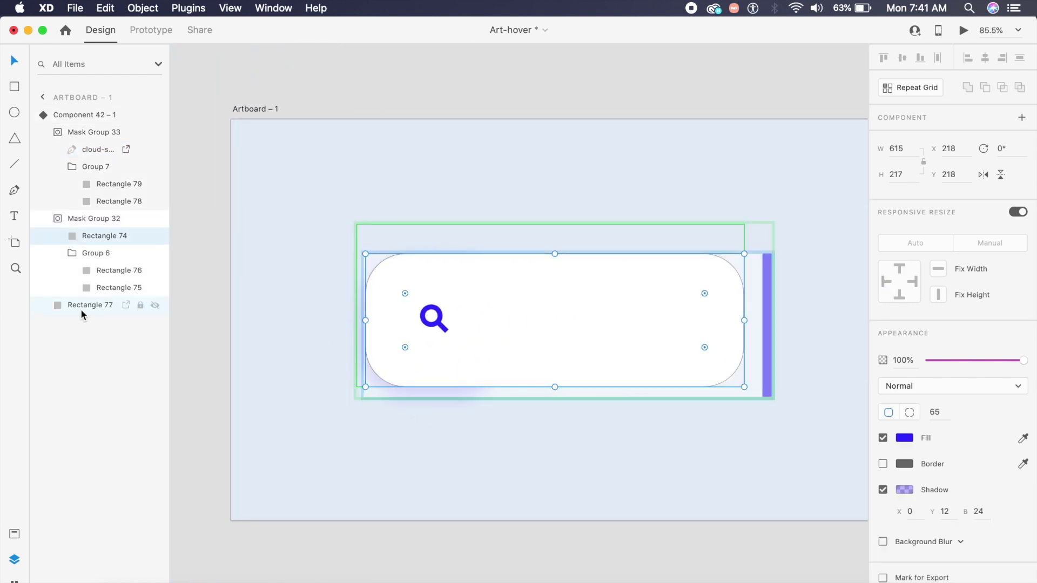
click(102, 287)
key(Escape)
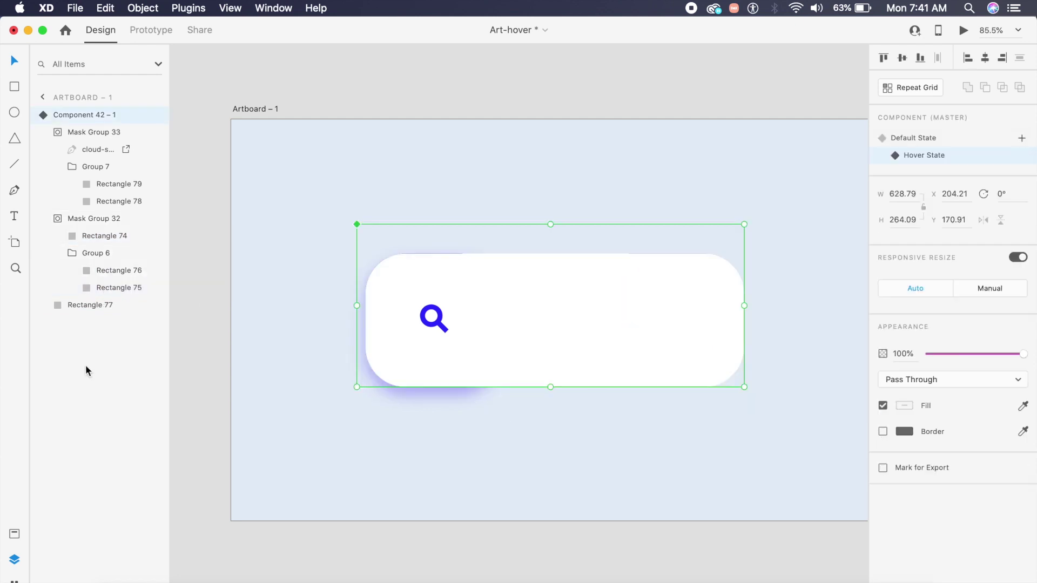
click(66, 305)
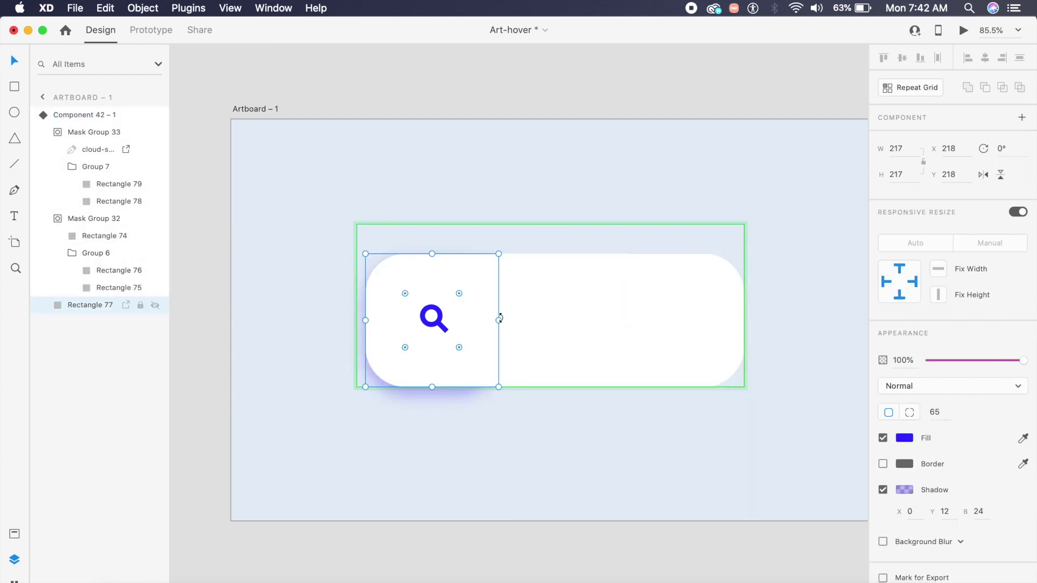
drag(498, 320, 741, 330)
click(795, 331)
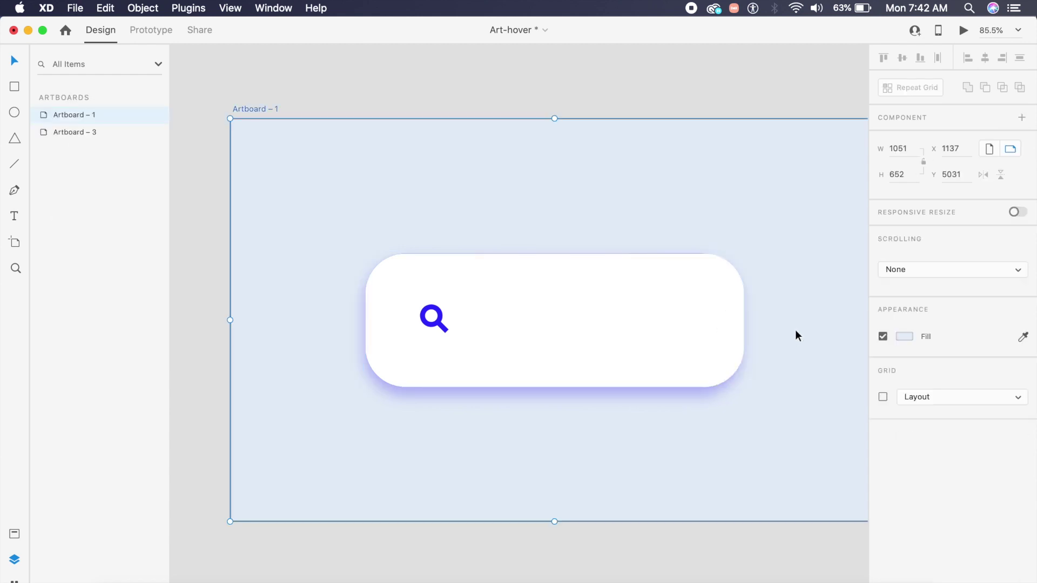
Step: Switch Component 42 – 1 back to its Default State
scroll(795, 335, down, 2)
click(688, 328)
click(924, 138)
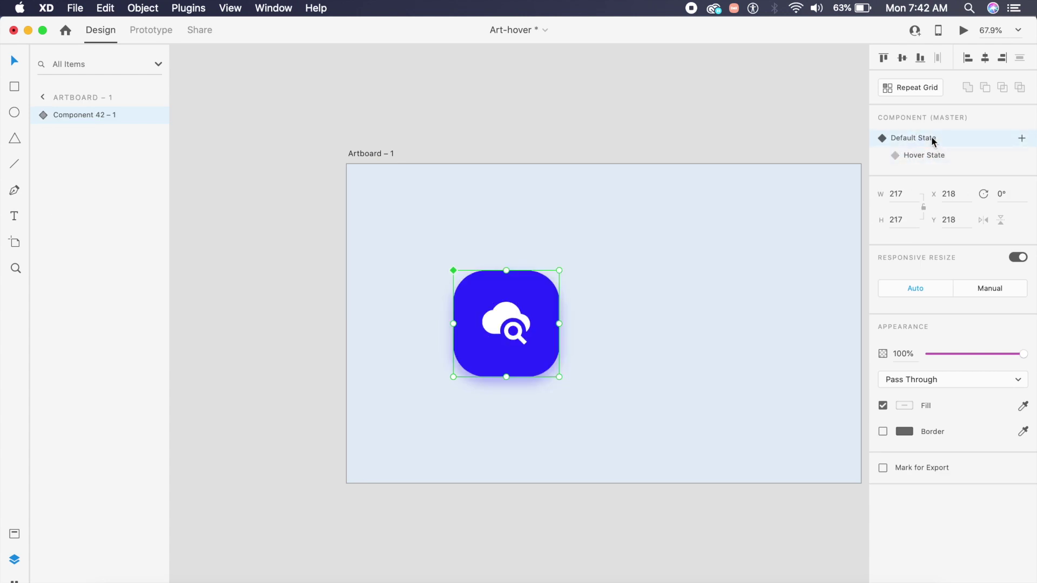
Step: Give the icon's Hover Auto-Animate interaction Ease In-Out easing and a 0.8 s duration
click(153, 31)
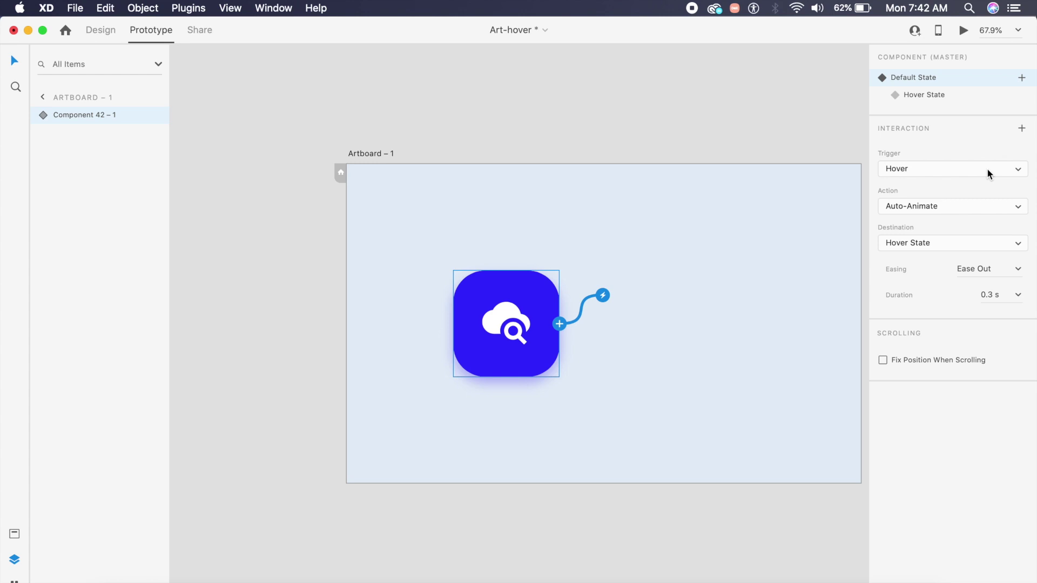
click(1019, 273)
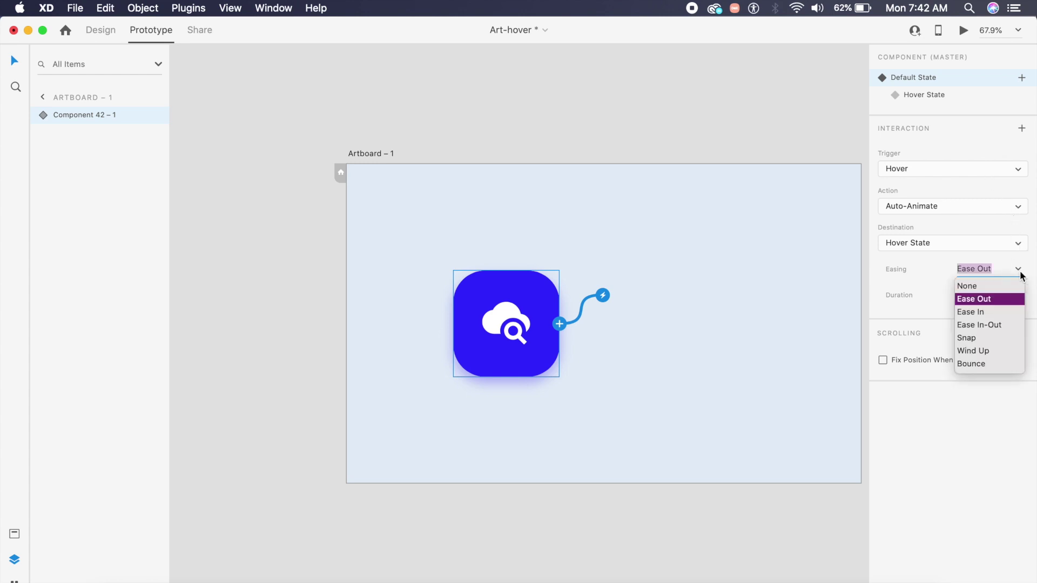
click(990, 326)
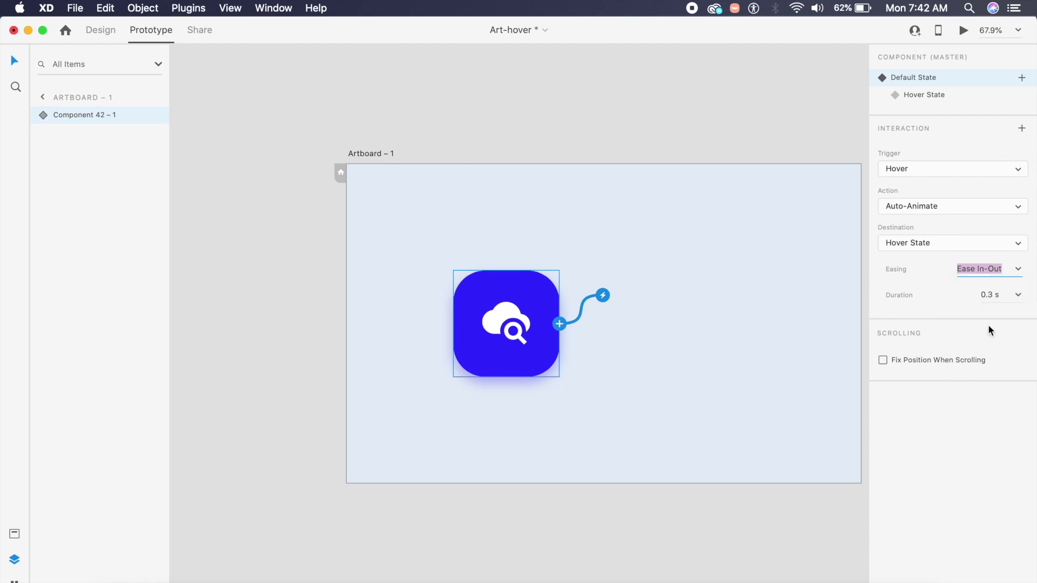
click(1019, 297)
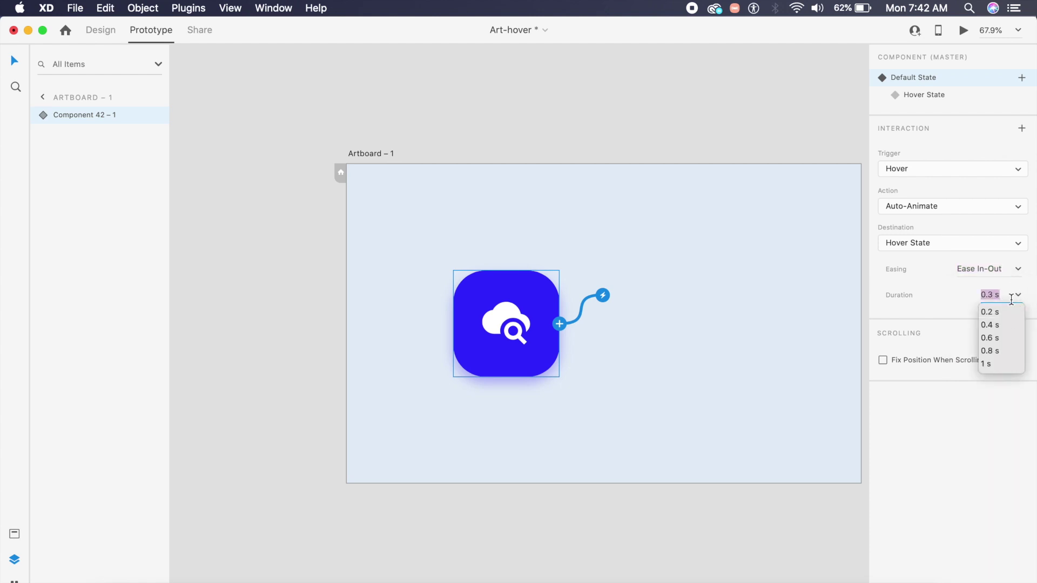
click(990, 351)
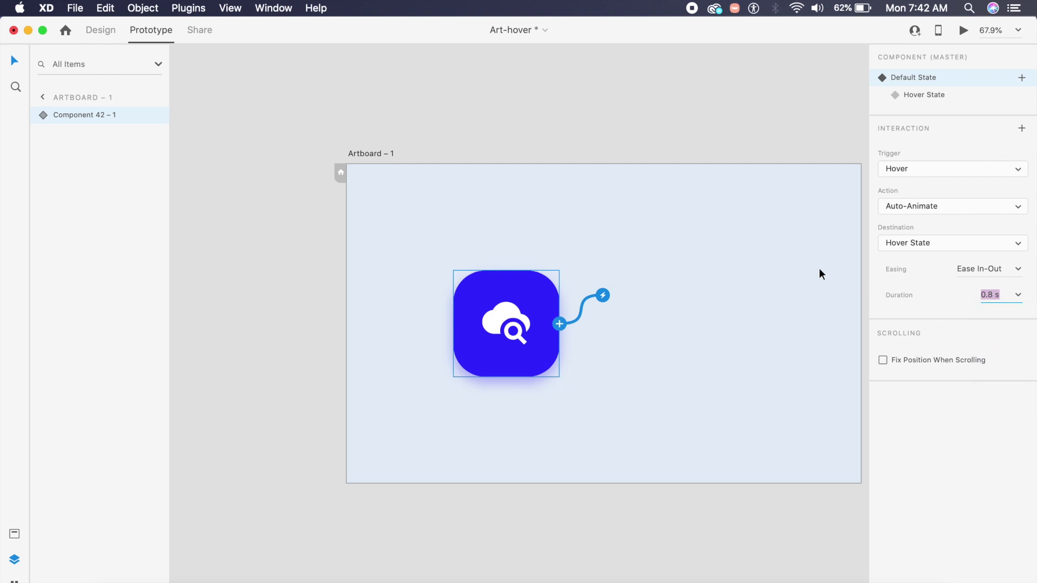
click(819, 269)
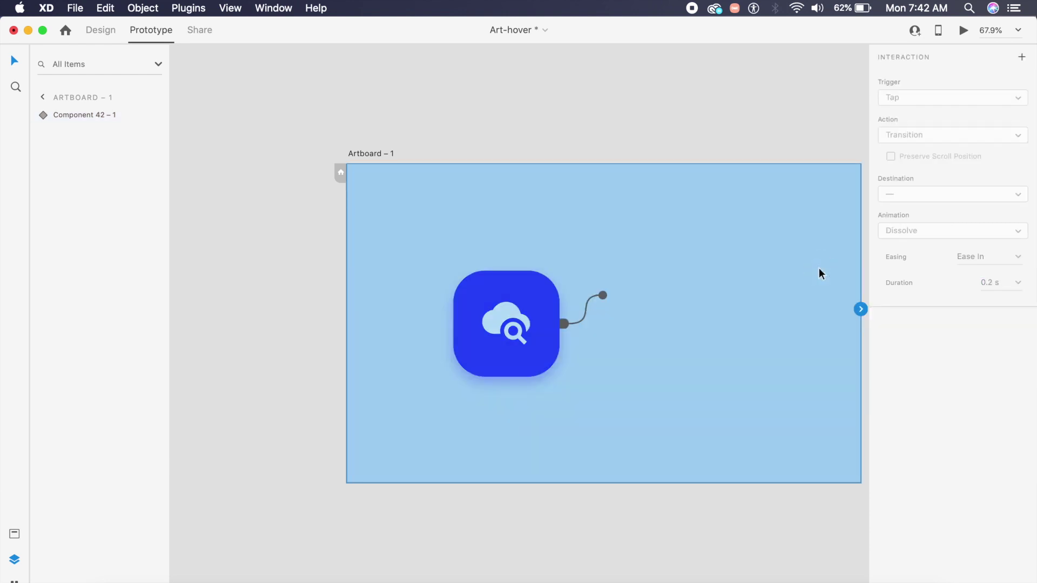
Step: Run a Desktop Preview and check that hovering morphs the cloud-search icon into a white search bar
click(963, 35)
drag(569, 112, 716, 56)
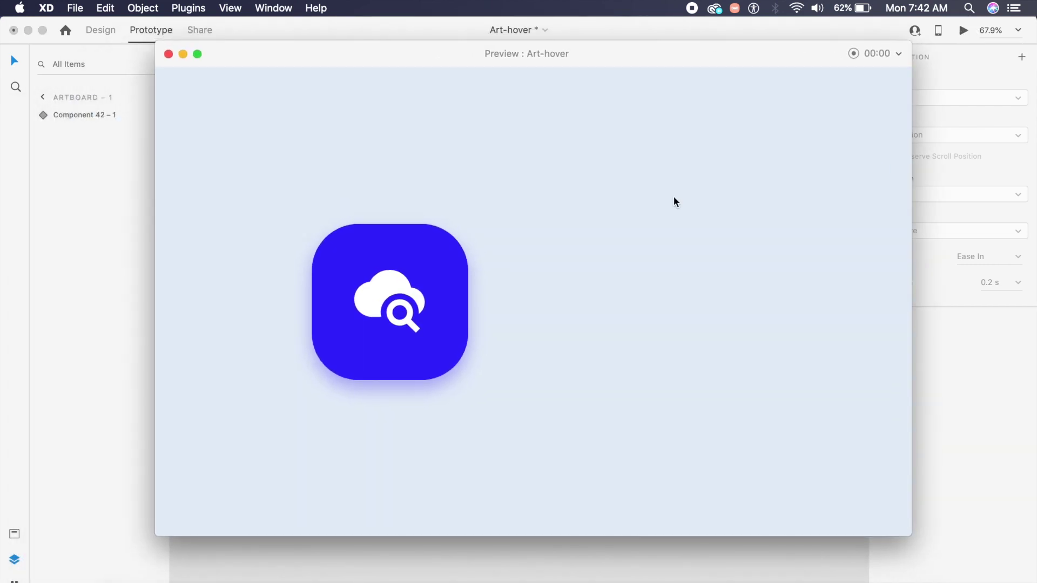
mouse_move(374, 354)
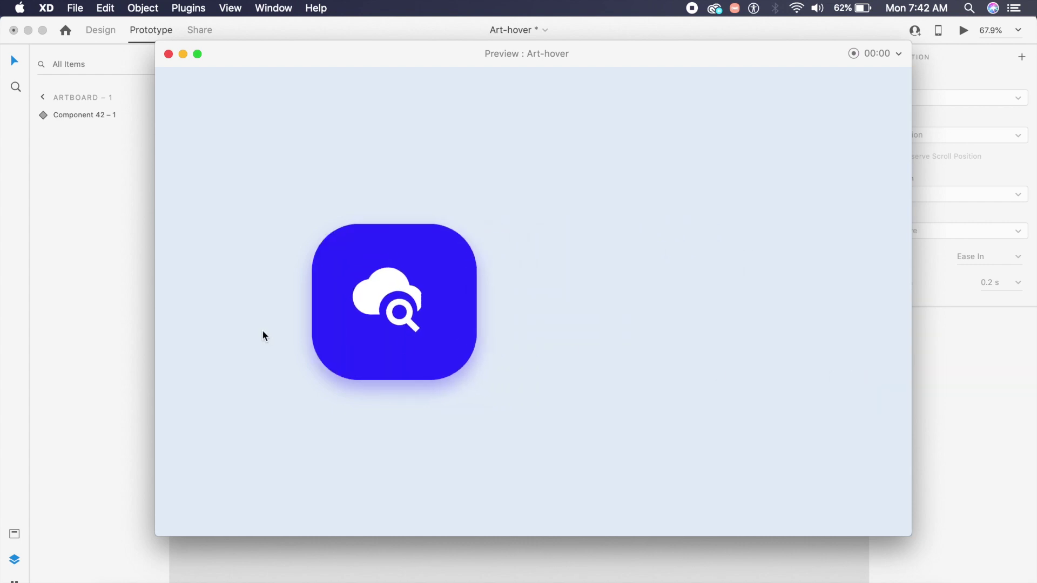
mouse_move(304, 319)
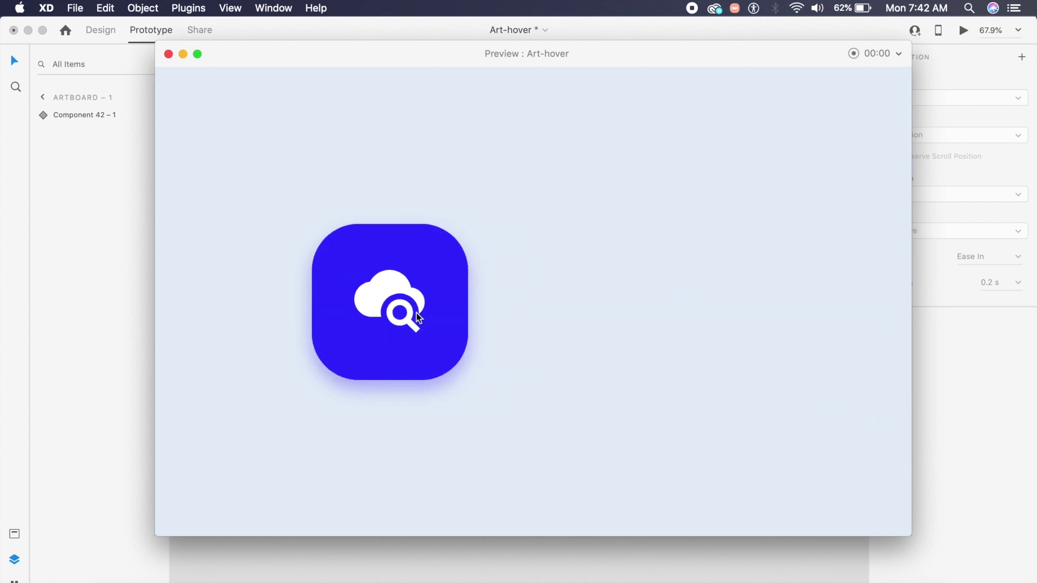
mouse_move(393, 308)
mouse_move(431, 339)
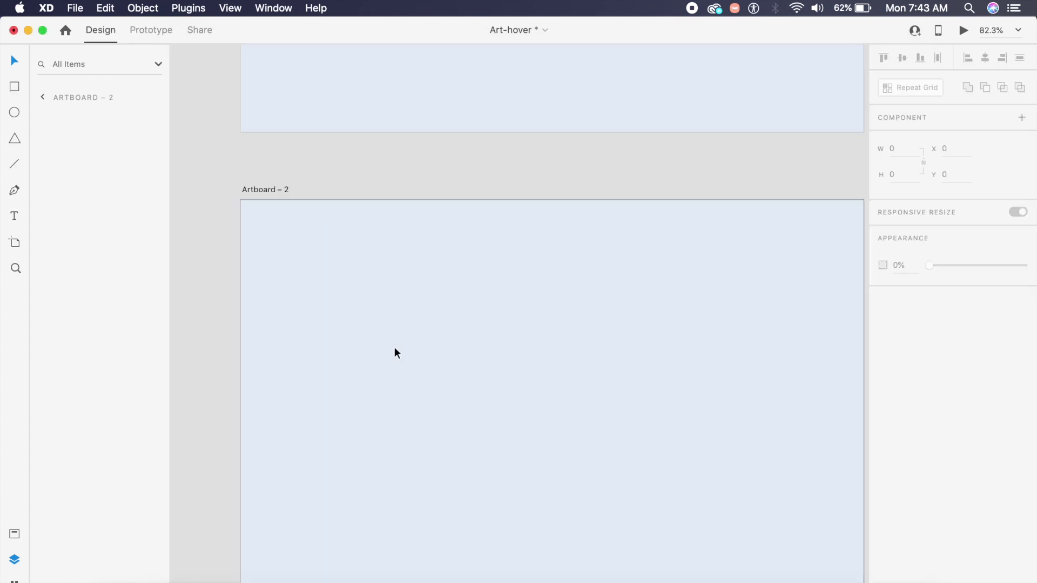
Step: Draw a 178×178 square on Artboard 2 and fill it with the #E80036–#BF012D gradient swatch
scroll(394, 347, down, 2)
key(r)
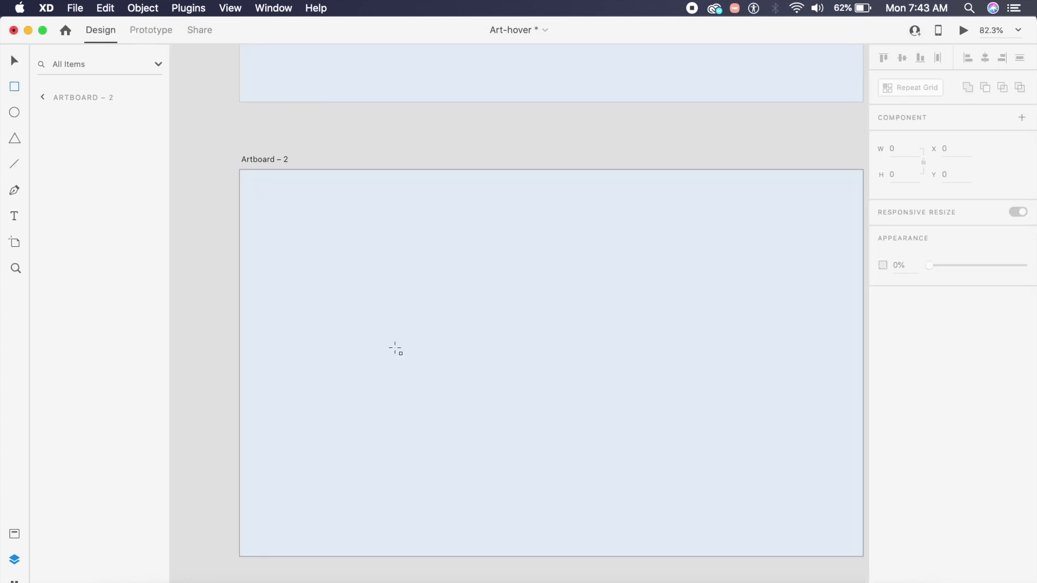
drag(408, 296, 511, 421)
key(Escape)
click(469, 354)
drag(468, 355, 462, 368)
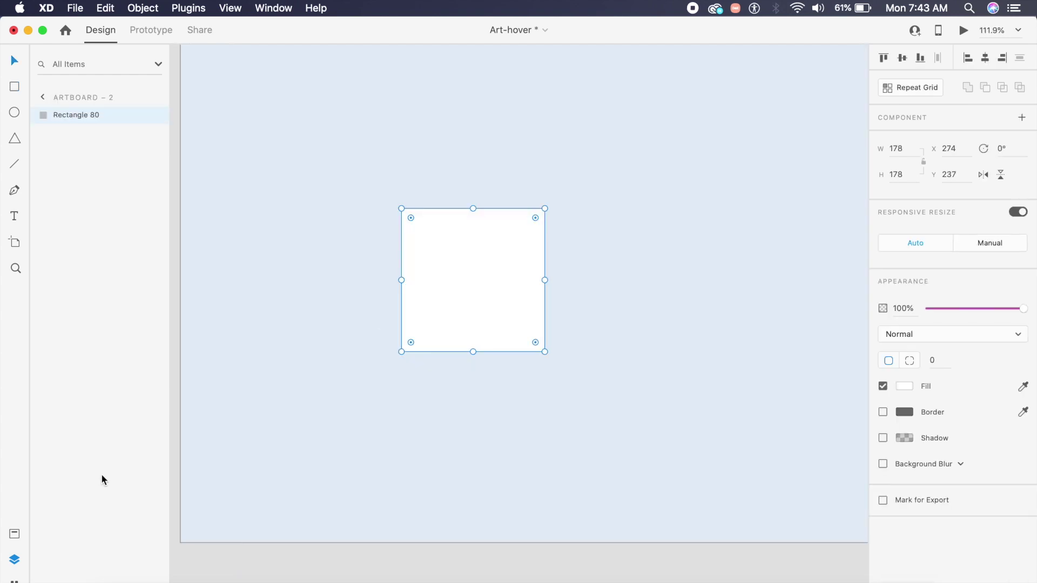
click(15, 534)
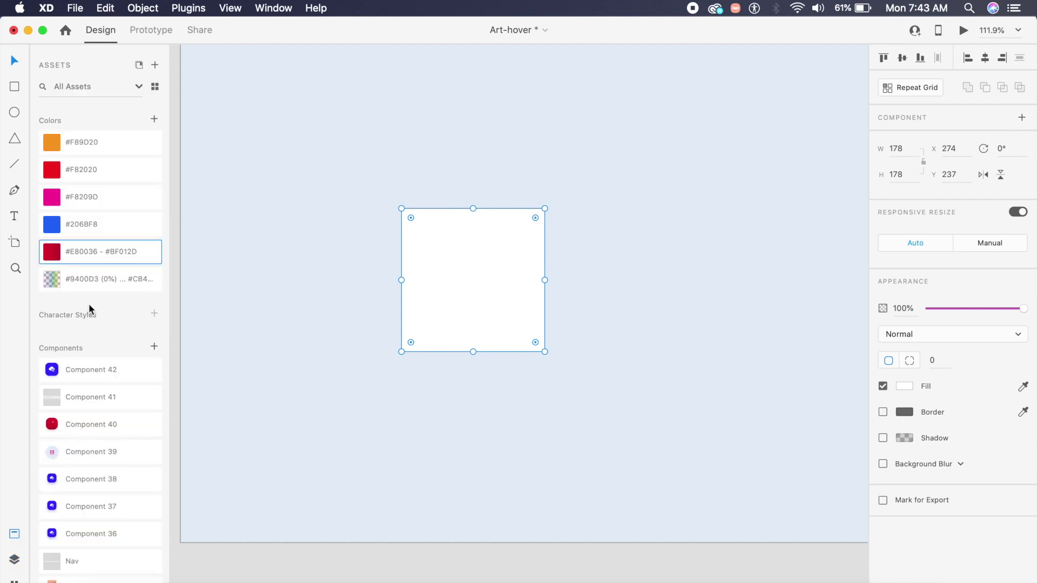
click(99, 258)
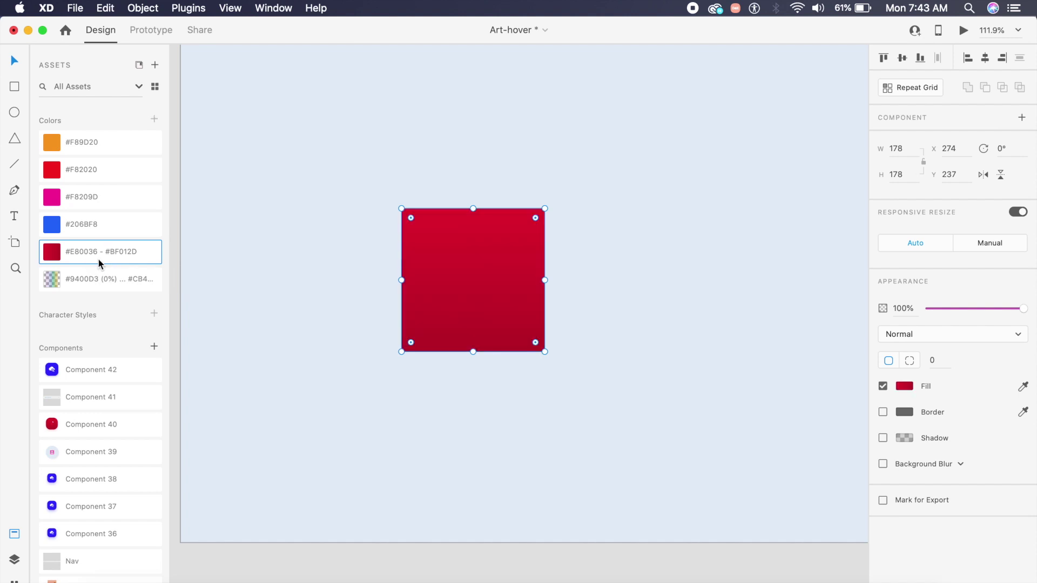
click(421, 383)
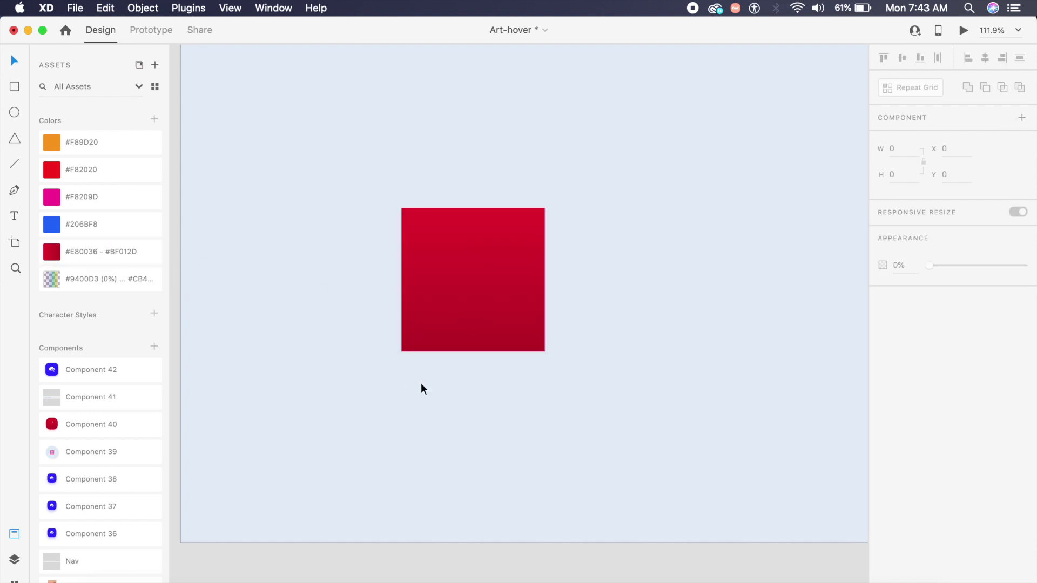
Step: Round the red square's corners with a corner radius of 60
click(503, 314)
click(945, 361)
text(65)
key(Return)
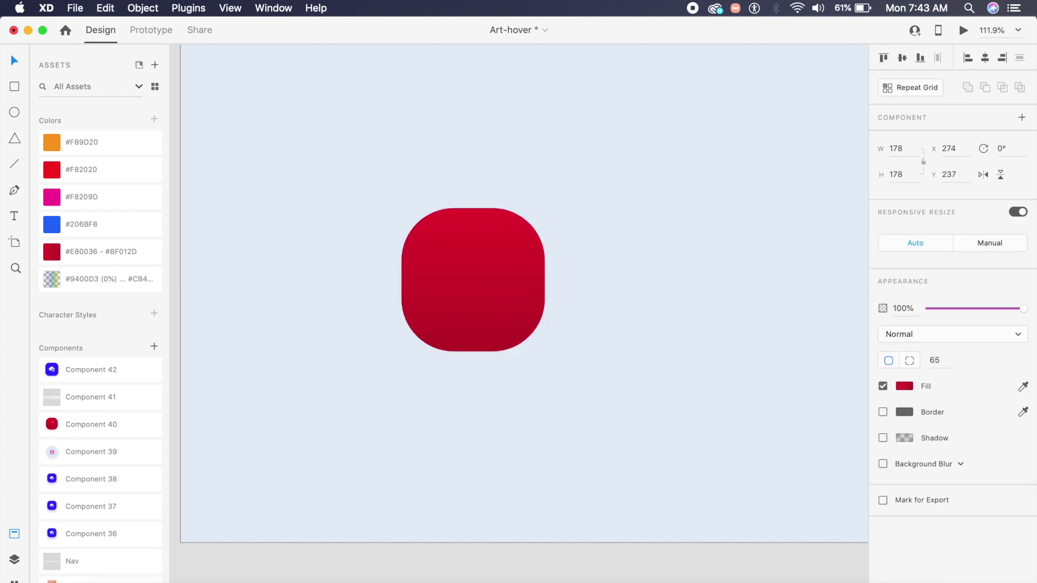
click(940, 359)
text(60)
Step: Place a bell icon in the square's centre and eyedrop the square's red as its fill
drag(669, 280, 493, 324)
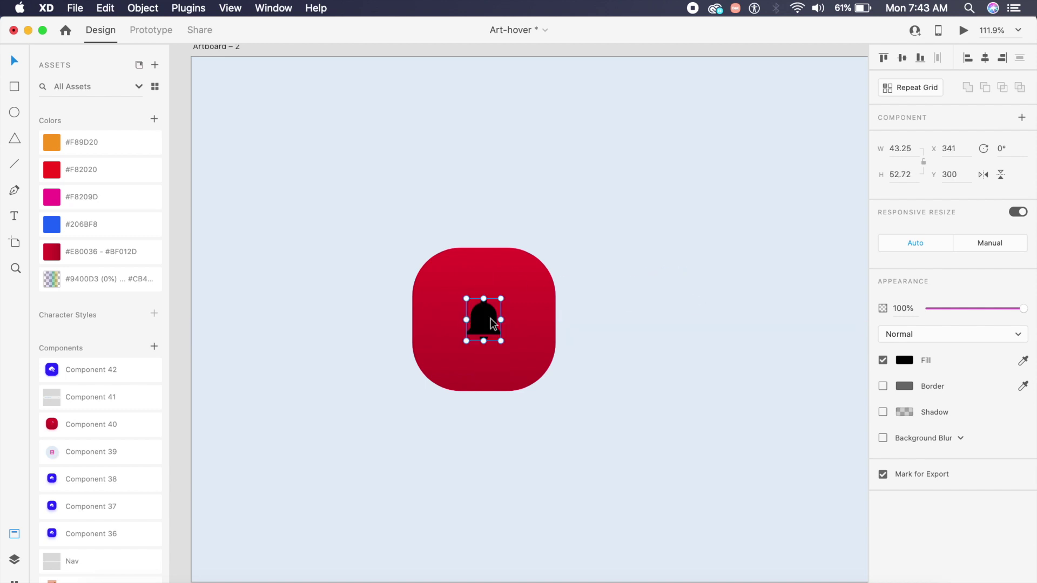
click(98, 253)
click(257, 329)
click(486, 329)
click(1022, 360)
click(511, 252)
click(550, 257)
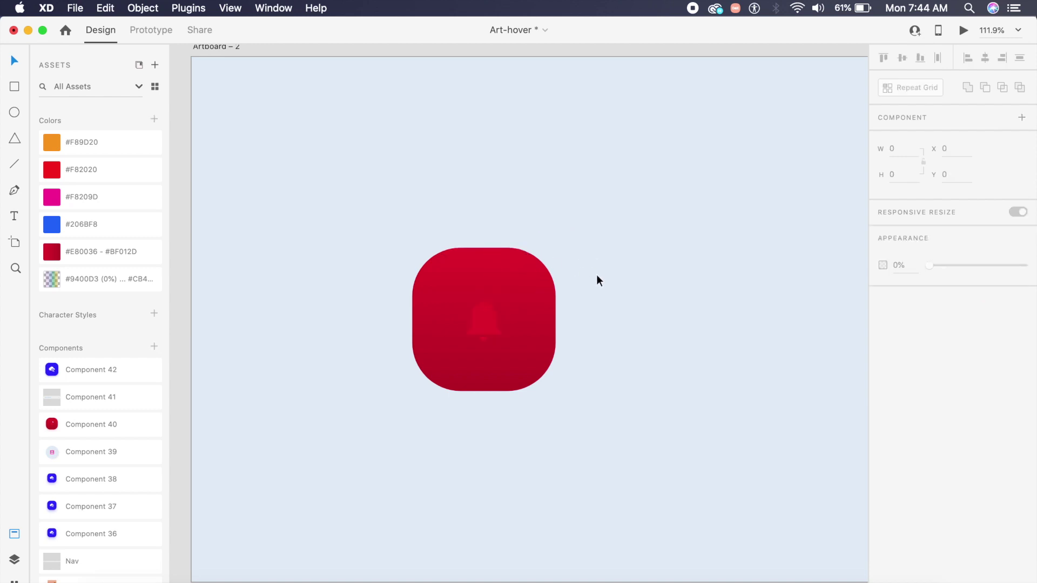
Step: Give the bell a drop shadow with a Y offset of 12 and blur of 2
click(479, 330)
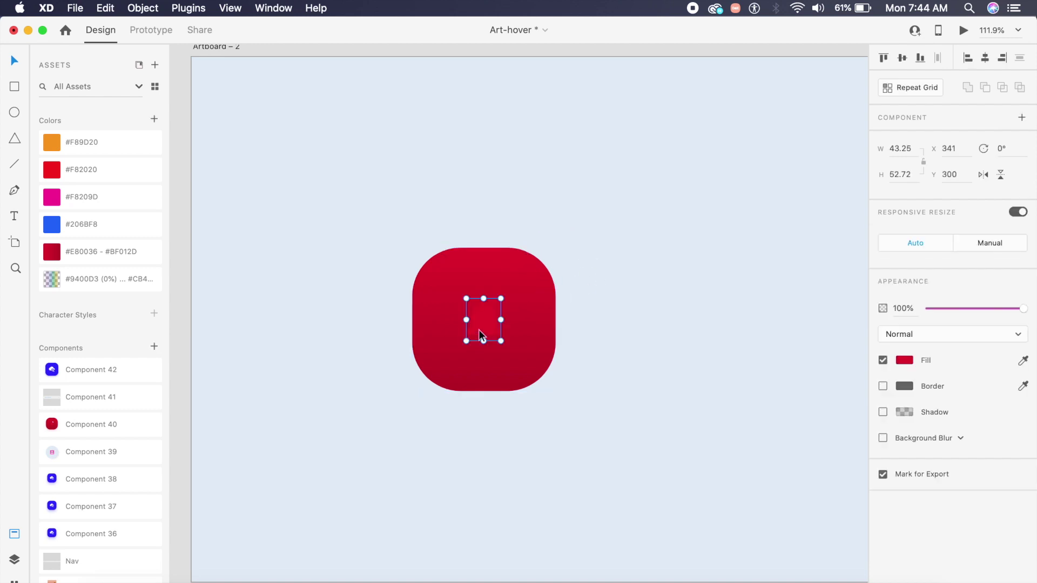
click(883, 413)
click(946, 434)
text(12)
click(977, 433)
text(2)
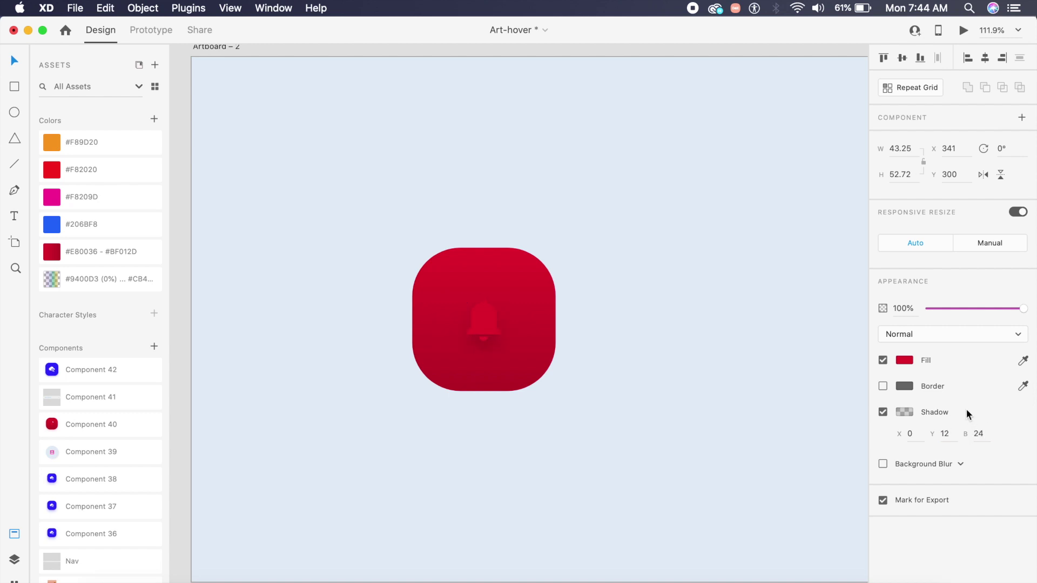
click(683, 379)
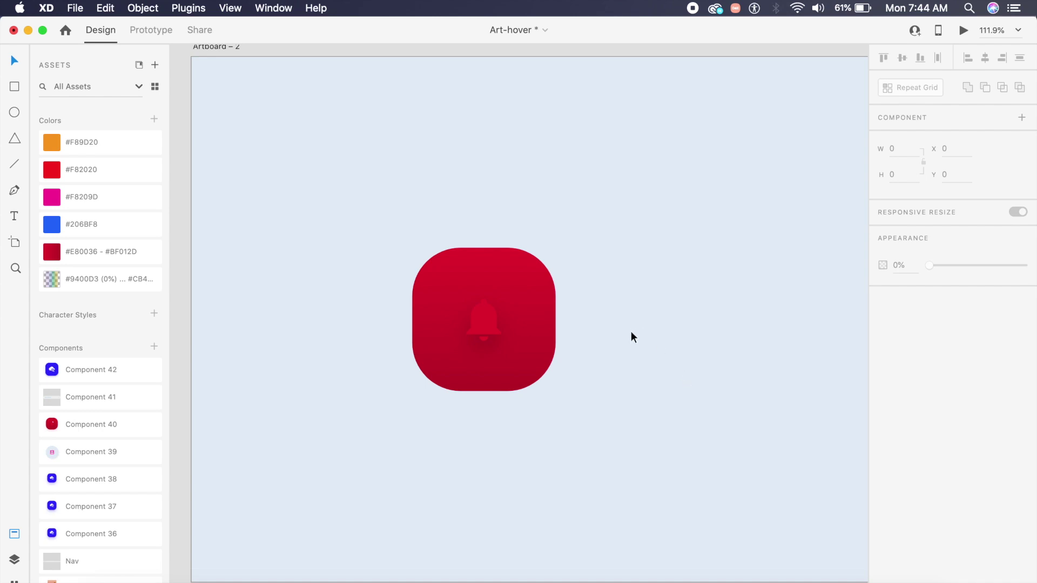
Step: Draw a borderless 10×10 white dot at the bell's top-right
scroll(631, 332, up, 5)
key(e)
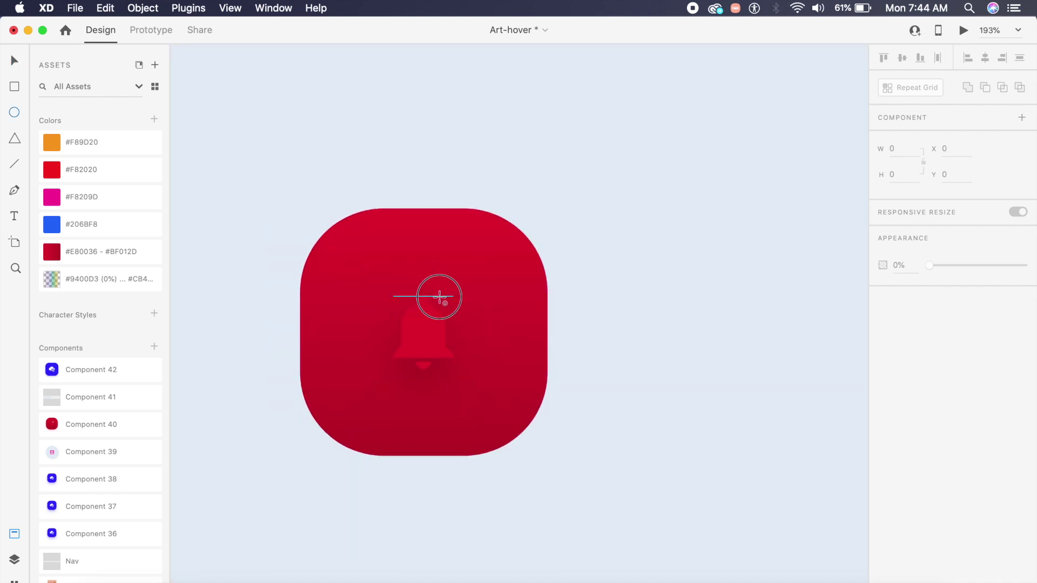
drag(440, 298, 452, 309)
key(v)
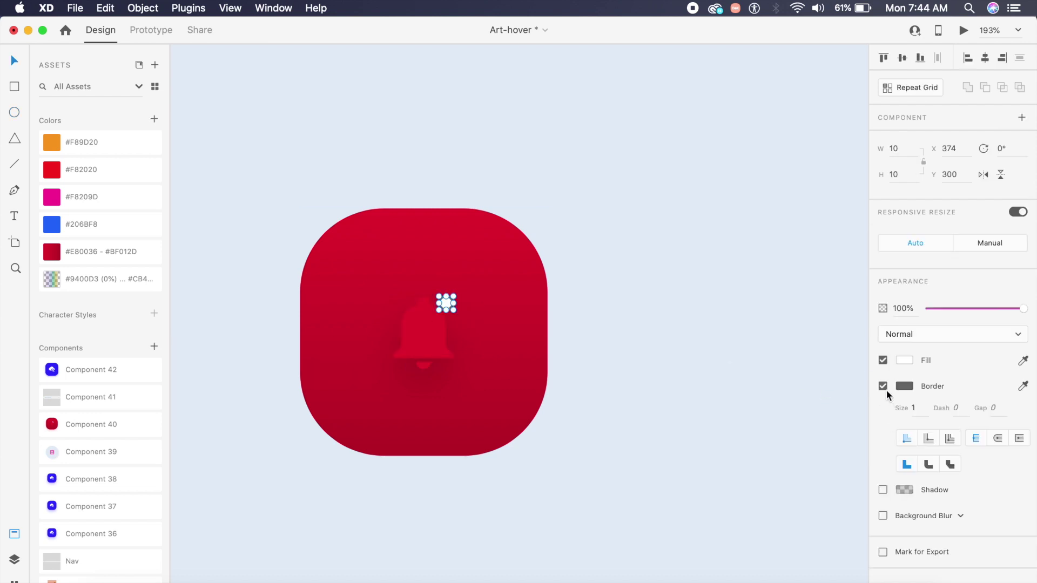
click(885, 385)
click(664, 371)
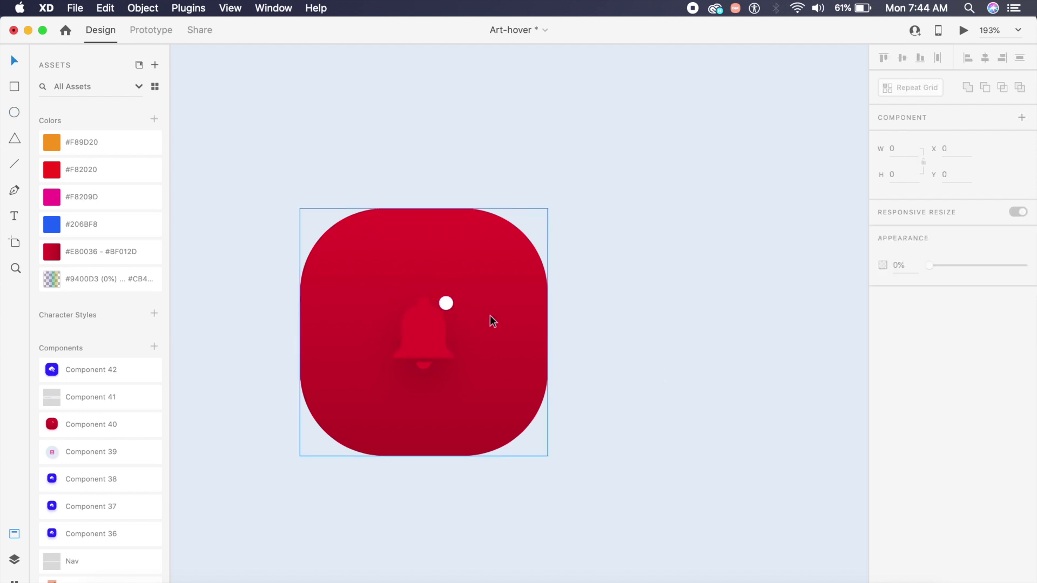
Step: Nudge the white dot down and left with the arrow keys
click(444, 303)
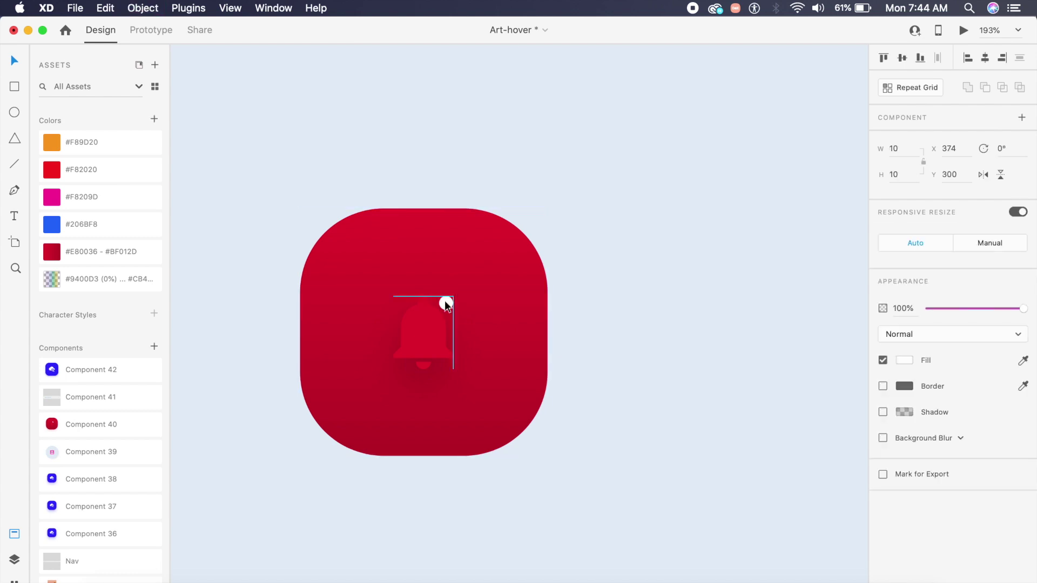
key(Down)
key(Down)
key(Down)
key(Left)
key(Left)
key(Left)
key(Left)
key(Left)
key(Left)
click(593, 324)
scroll(593, 324, down, 3)
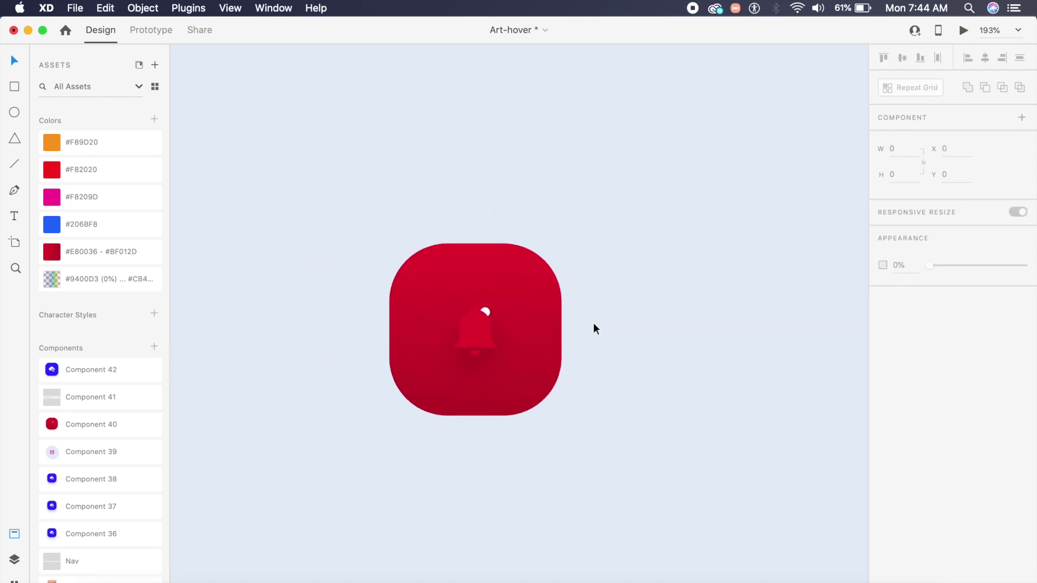
scroll(593, 328, up, 3)
scroll(540, 326, left, 2)
key(t)
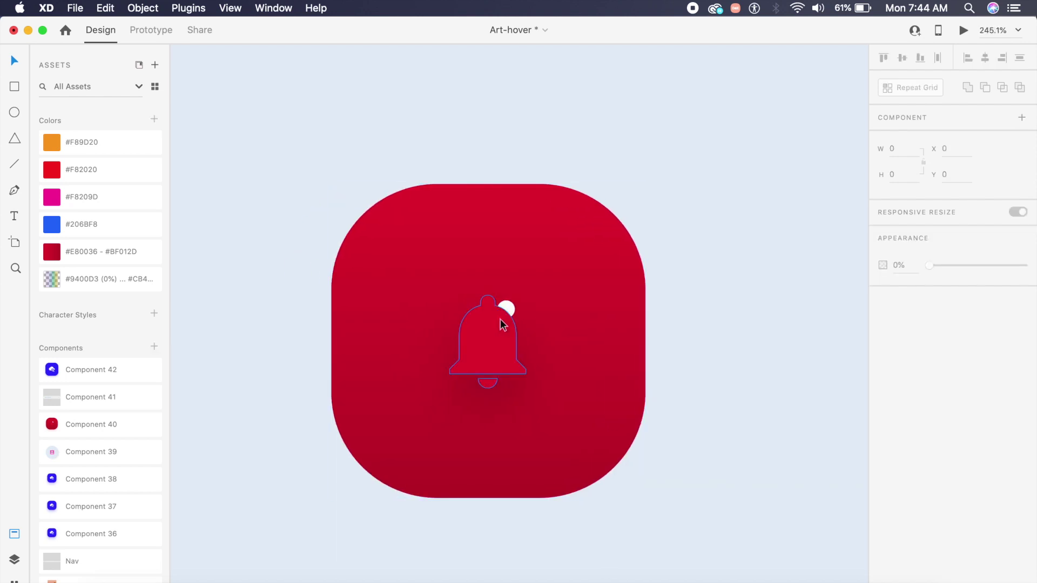
Step: Type a '4' on the bell, shrink it to fit, and duplicate the white dot beside it
click(482, 338)
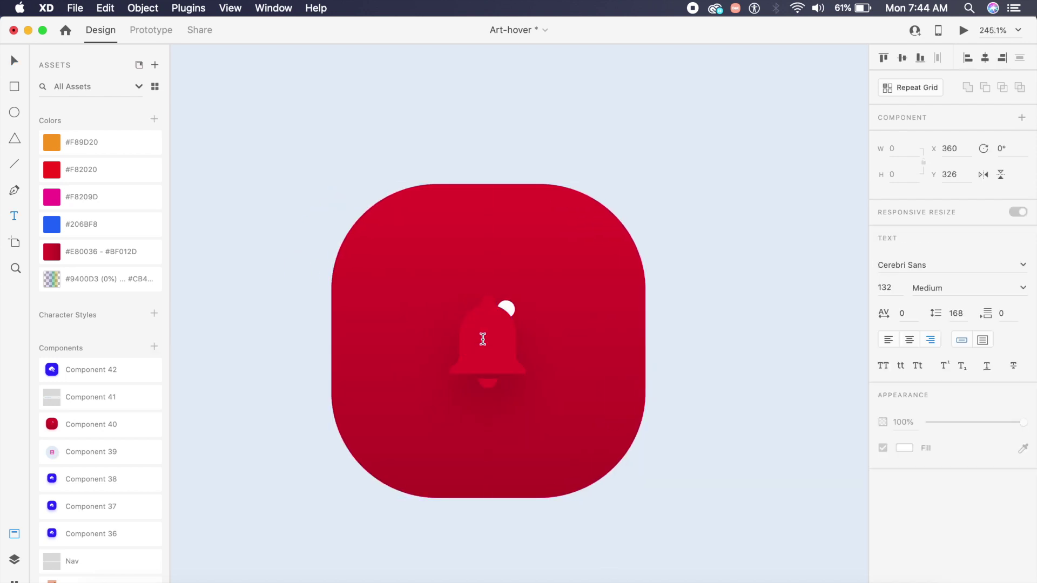
text(4)
key(Escape)
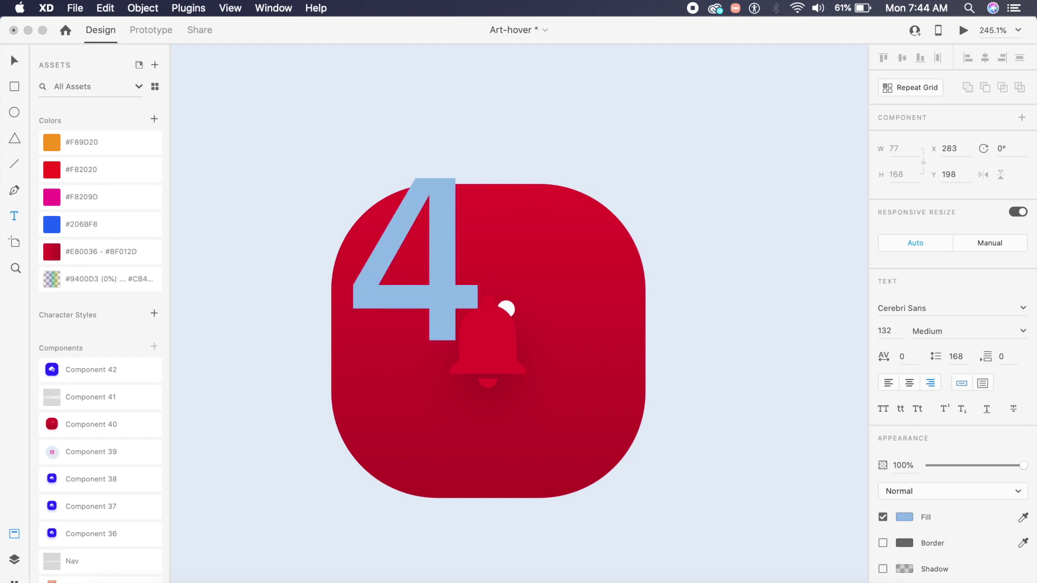
key(Escape)
click(453, 319)
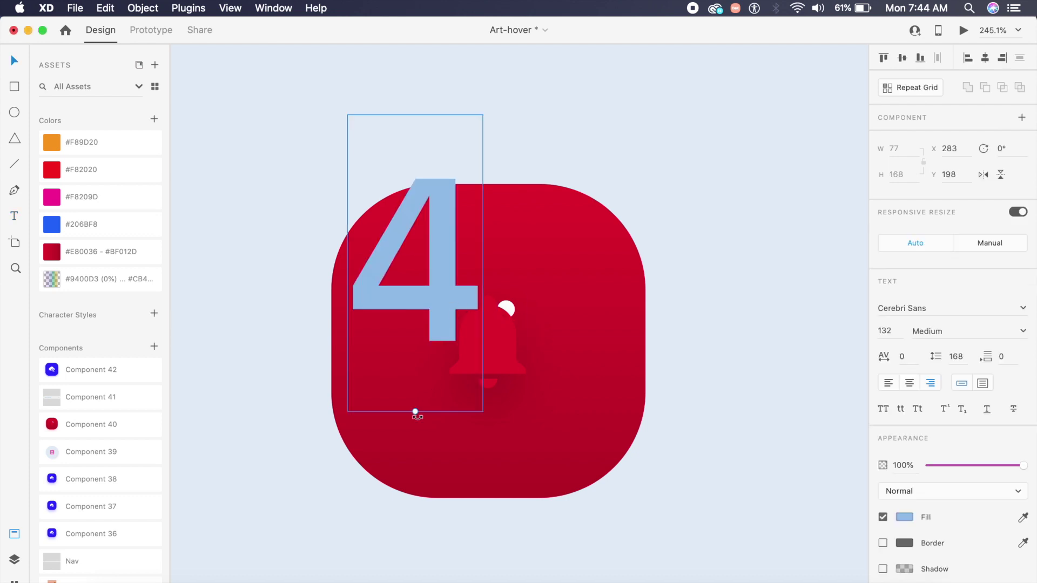
drag(414, 408, 497, 352)
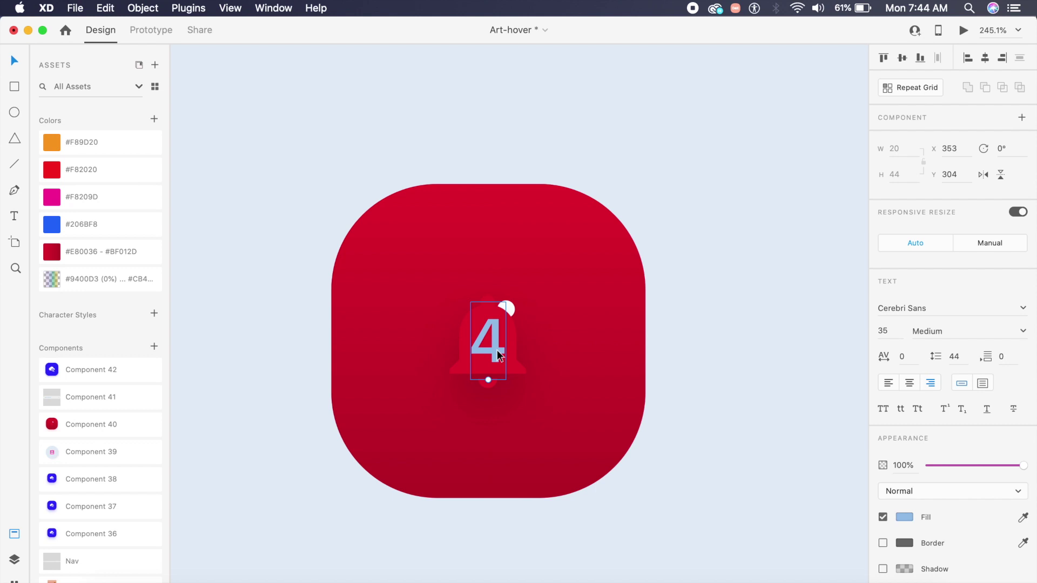
click(850, 493)
alt+drag(509, 305, 499, 326)
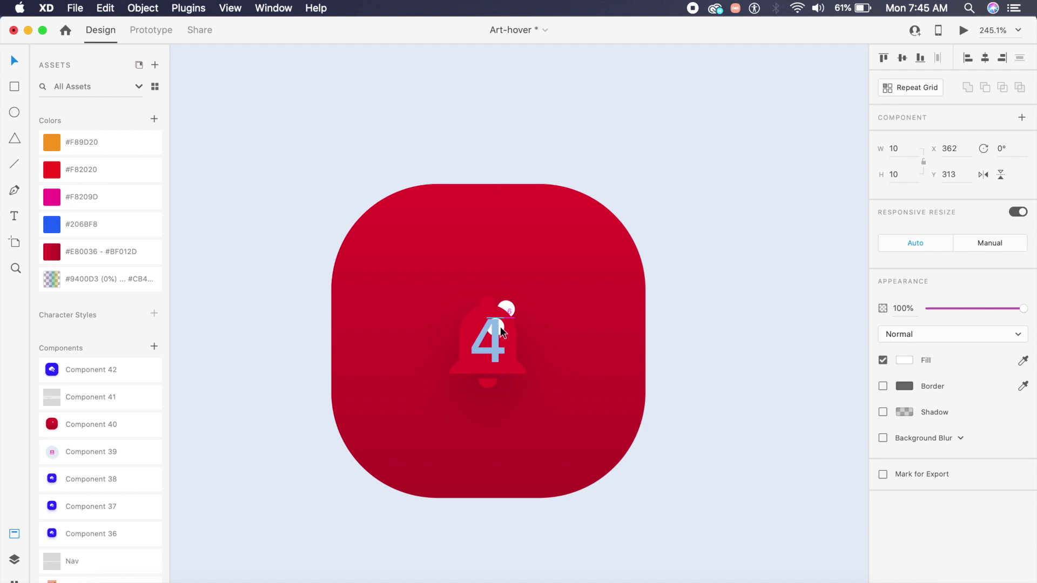
Step: Convert the 4 text to an outline path with Object > Path > Convert to Path
scroll(500, 326, up, 3)
click(490, 368)
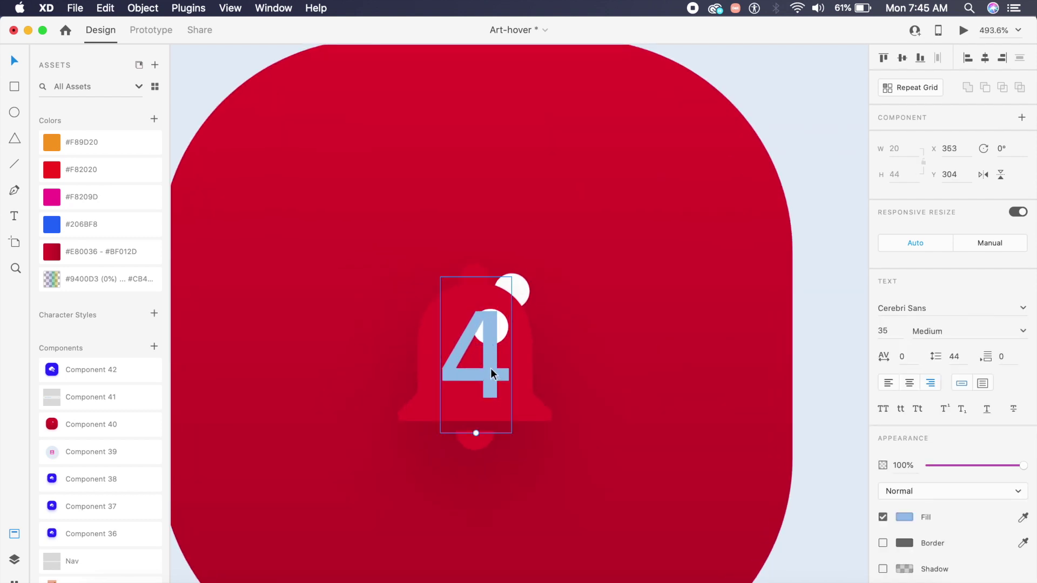
click(143, 8)
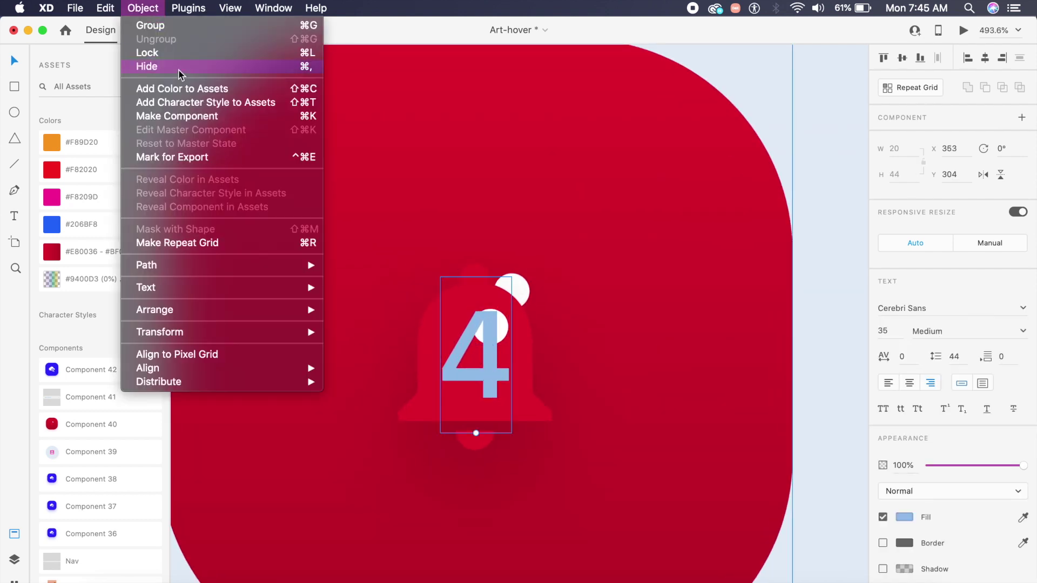
mouse_move(219, 263)
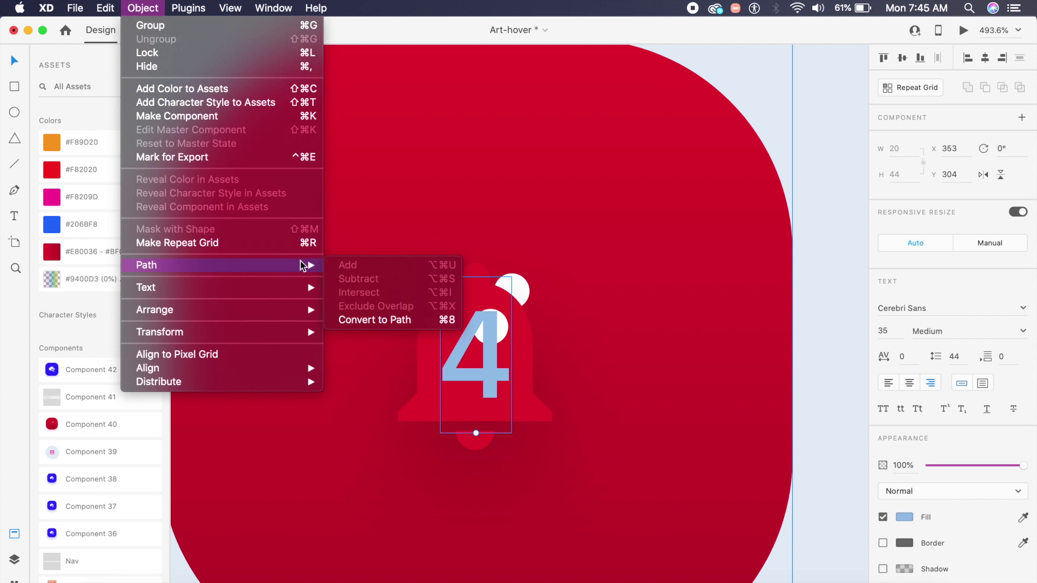
click(387, 322)
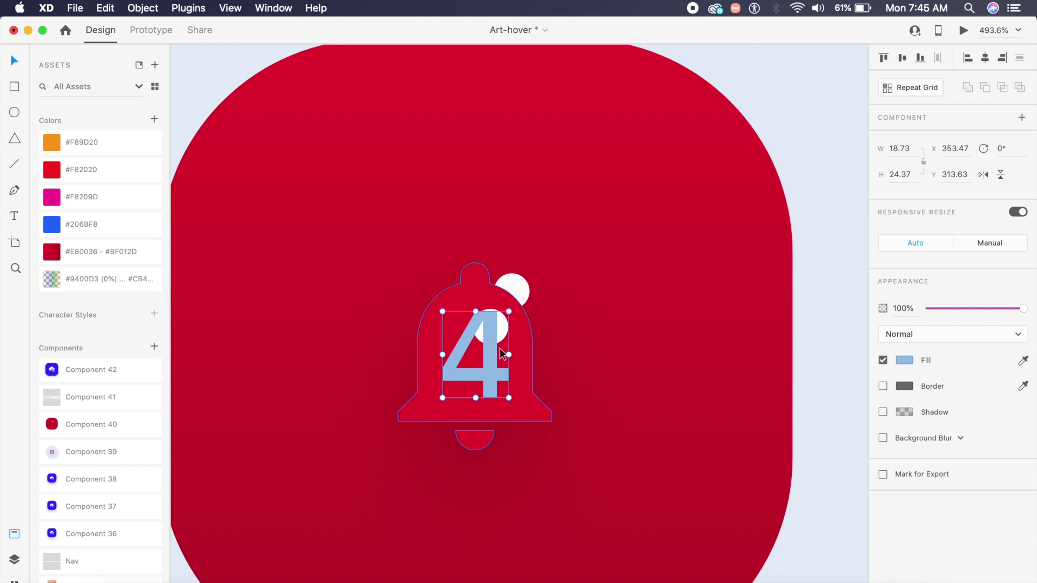
Step: Mask the 4 with the duplicated white circle and move the circle to the bell's top-right (X 368, Y 303)
shift+click(507, 330)
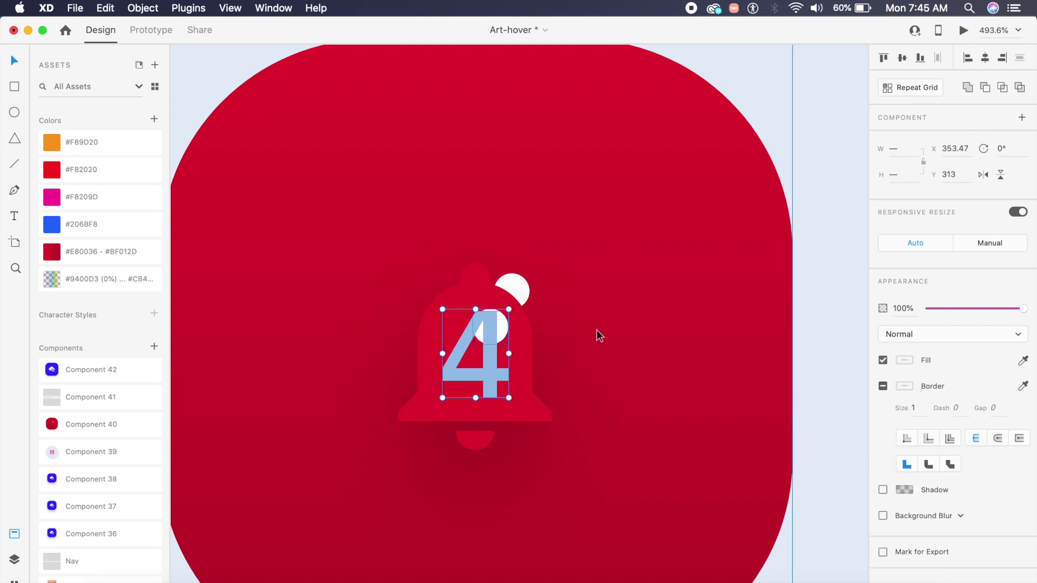
key(super+g)
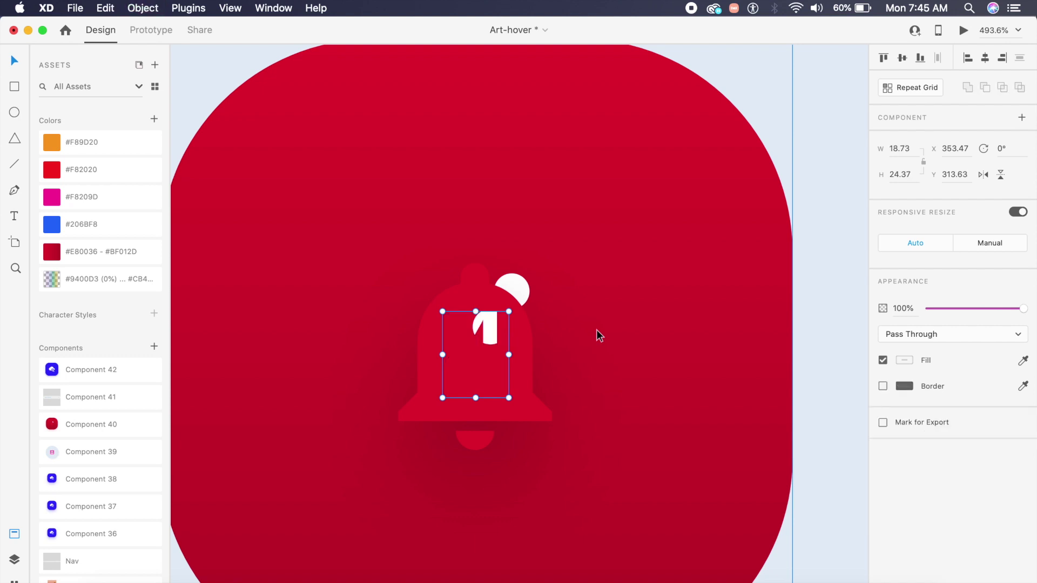
double_click(492, 331)
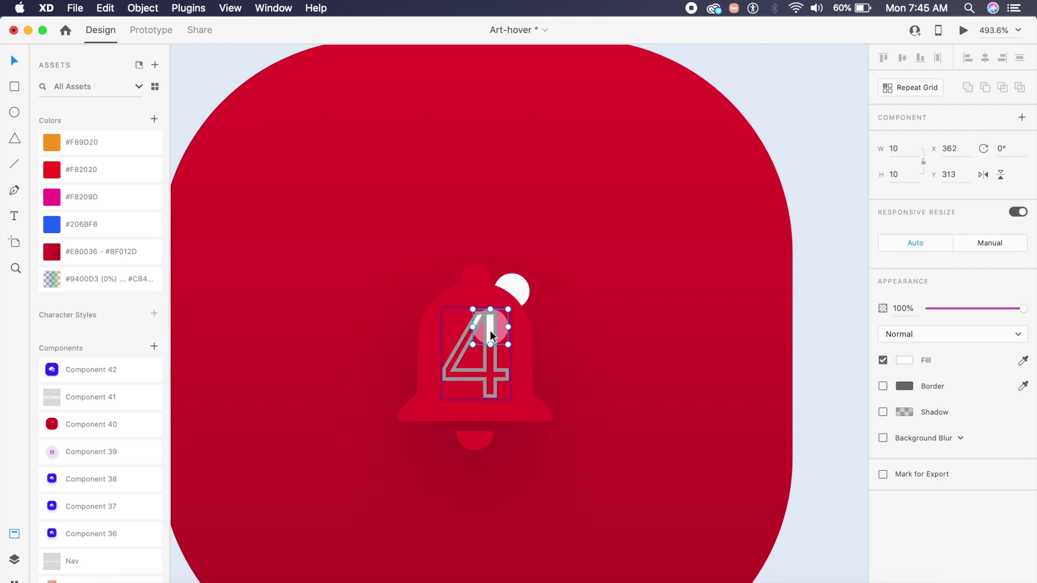
drag(491, 329, 513, 299)
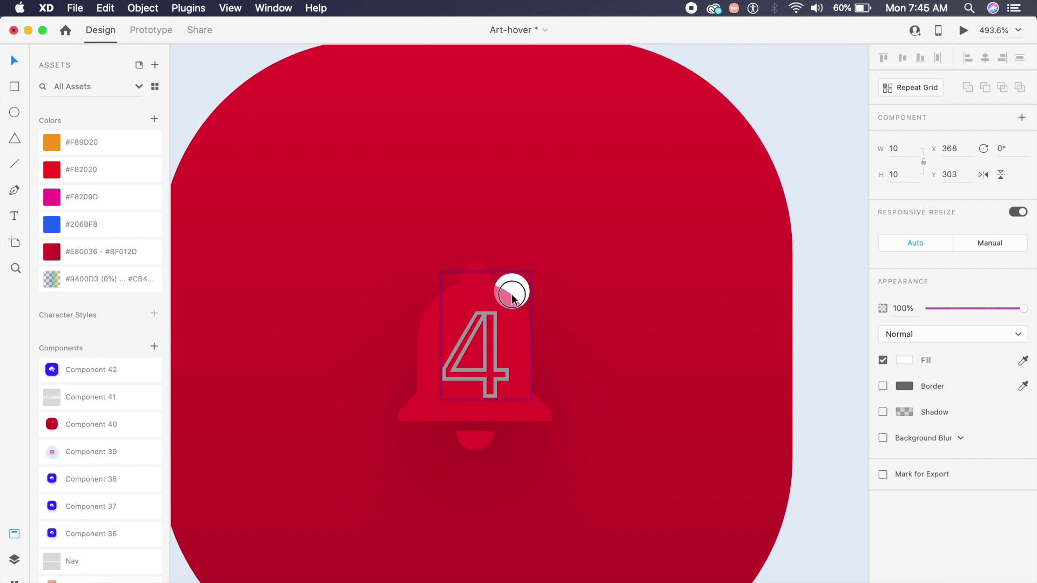
key(Escape)
Step: Select the rounded square and bell together and make them a component
scroll(588, 280, down, 5)
drag(714, 432, 422, 194)
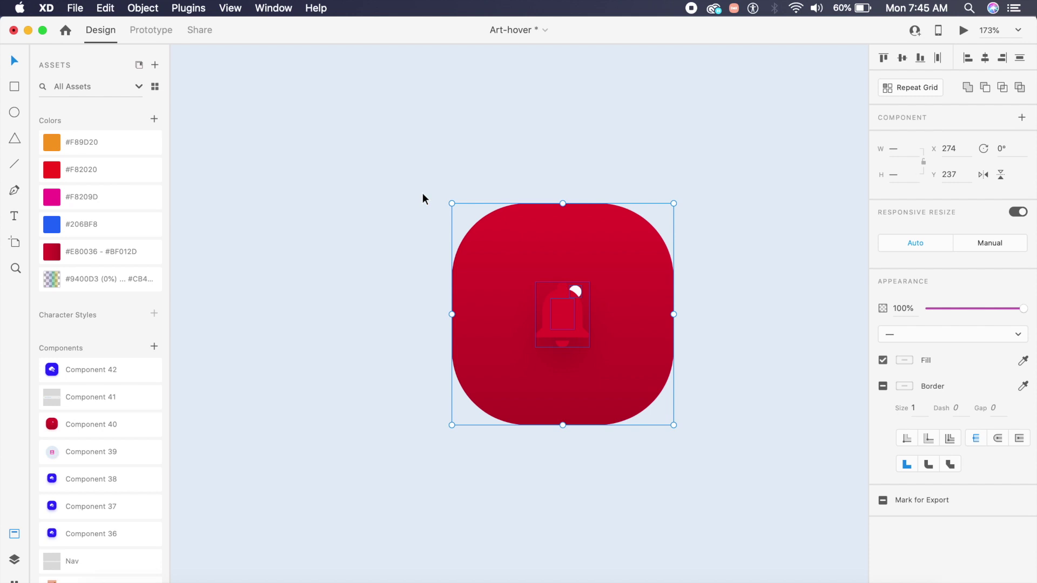
key(super+k)
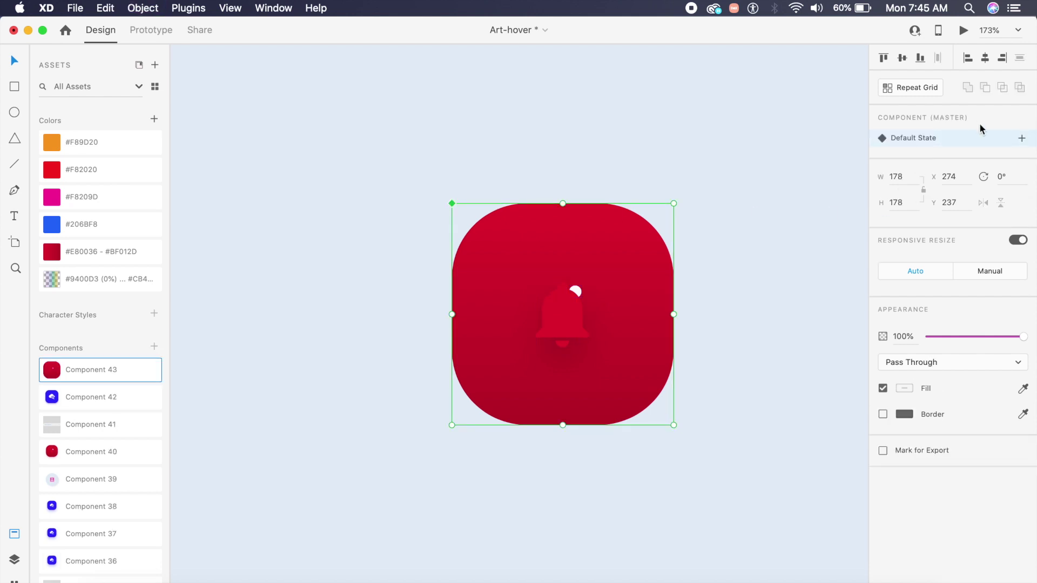
Step: Add a Hover State alongside the bell component's Default State
click(1021, 140)
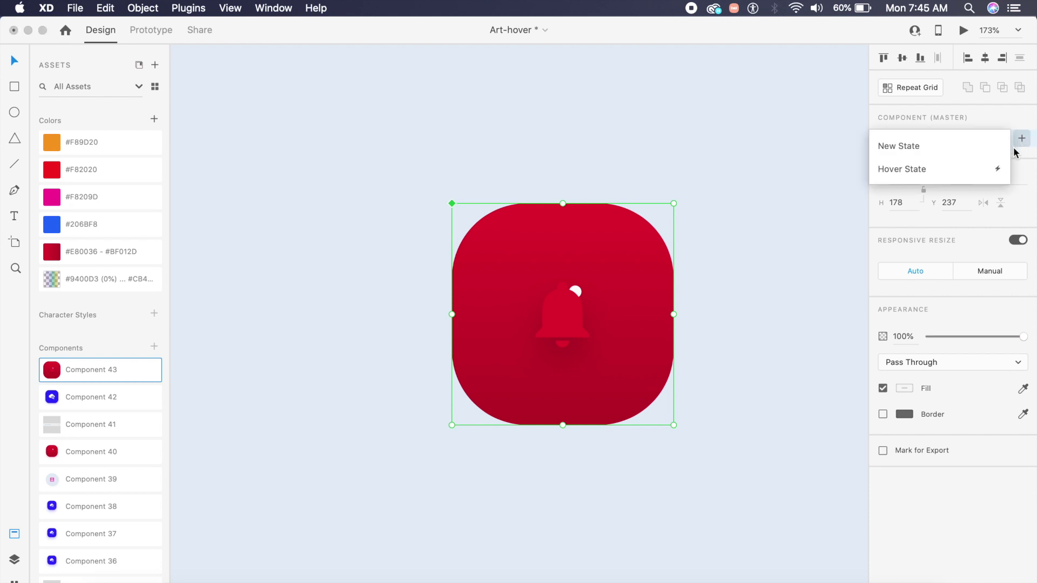
click(959, 170)
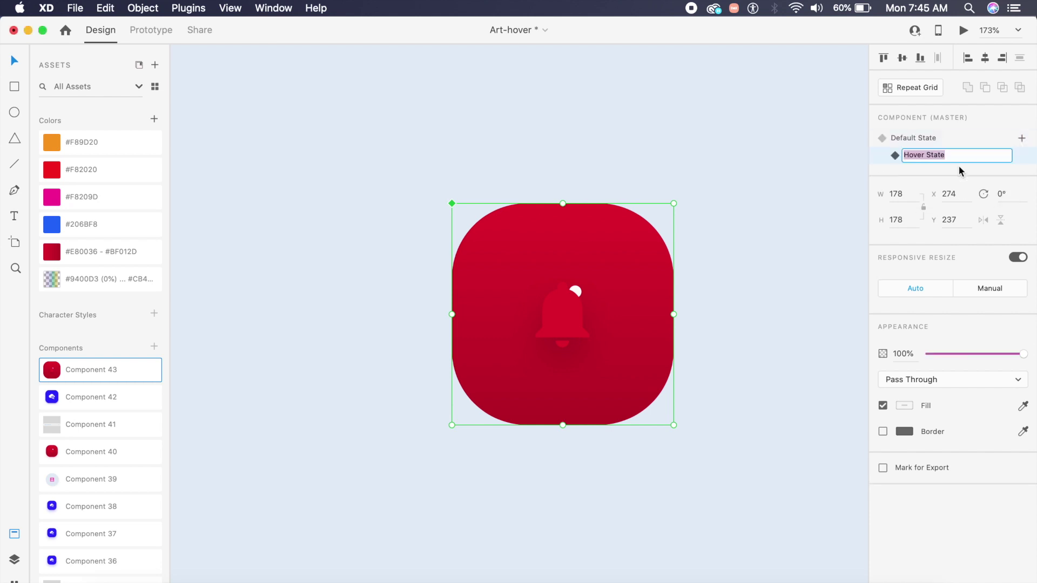
key(Return)
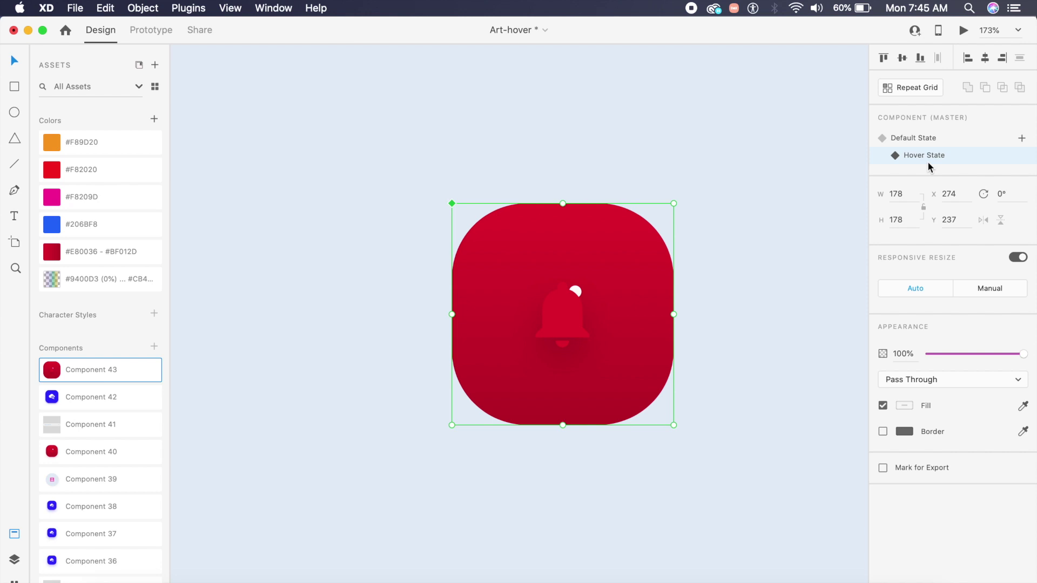
Step: In the hover state, enlarge the bell to about 55×67, shift it up-left and rotate it 11°
click(564, 322)
click(565, 322)
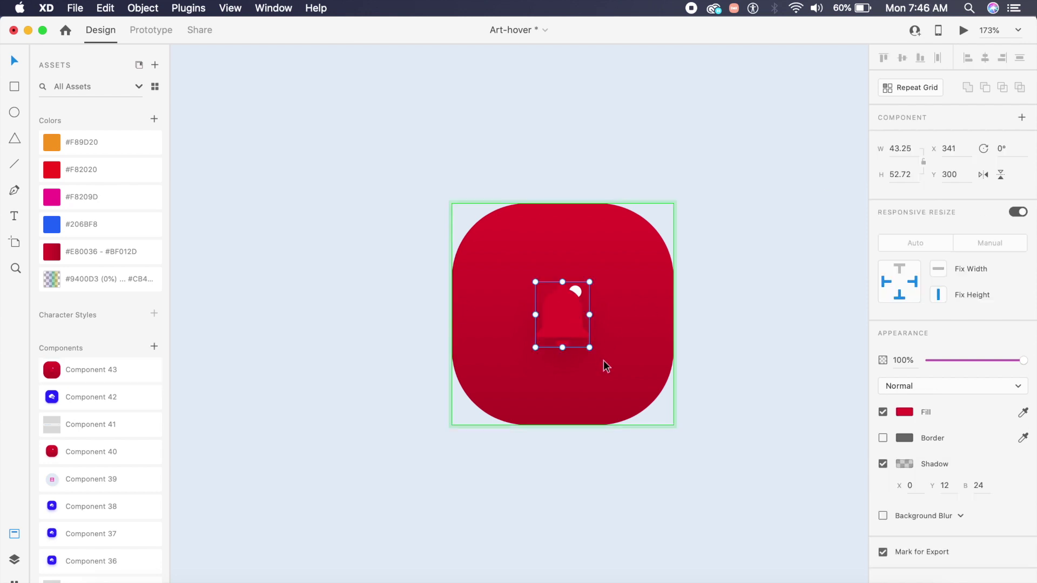
drag(591, 347, 616, 369)
drag(561, 325, 572, 339)
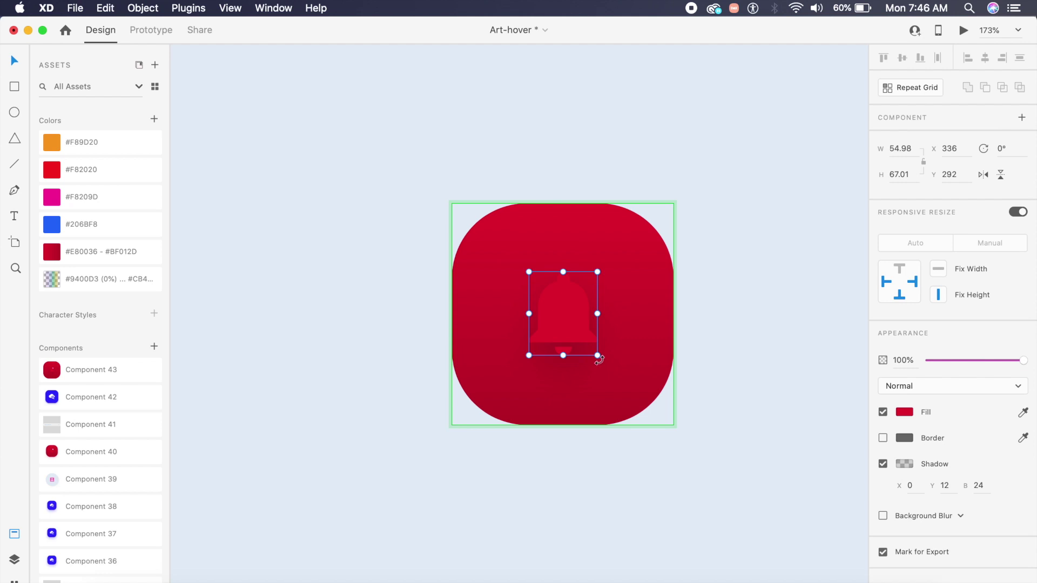
drag(599, 360, 591, 367)
click(711, 347)
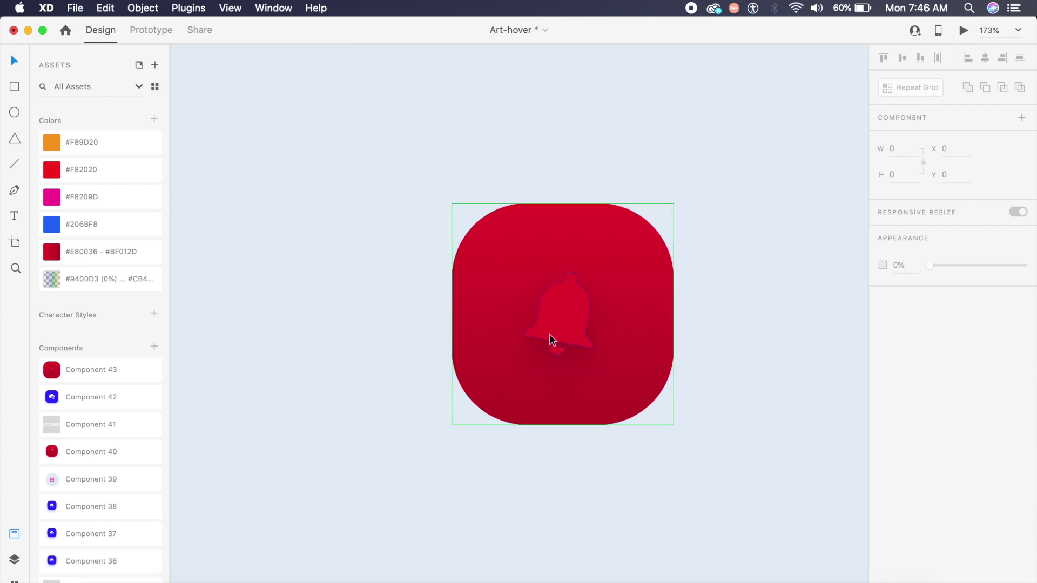
double_click(570, 322)
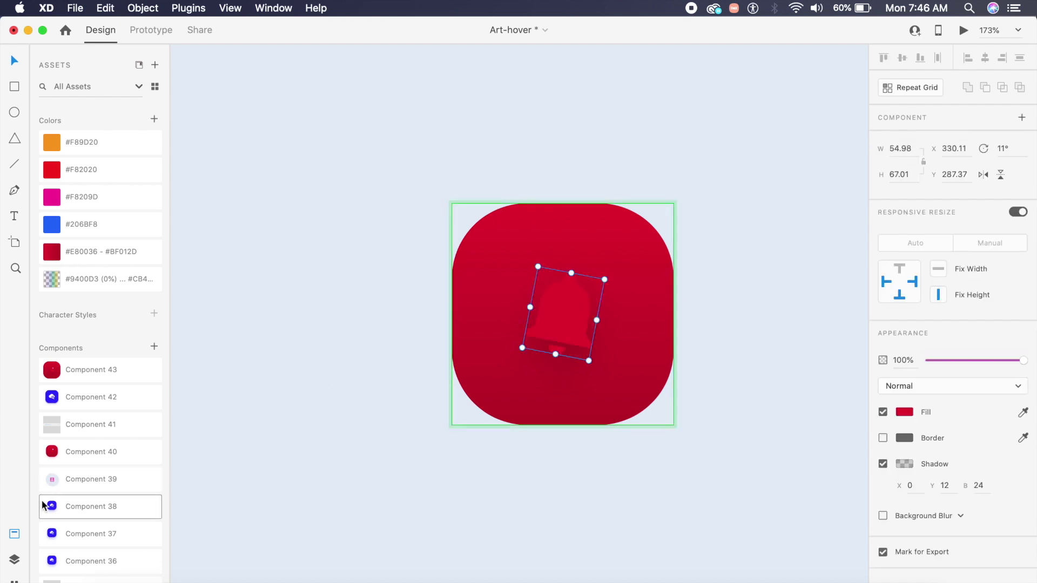
click(15, 559)
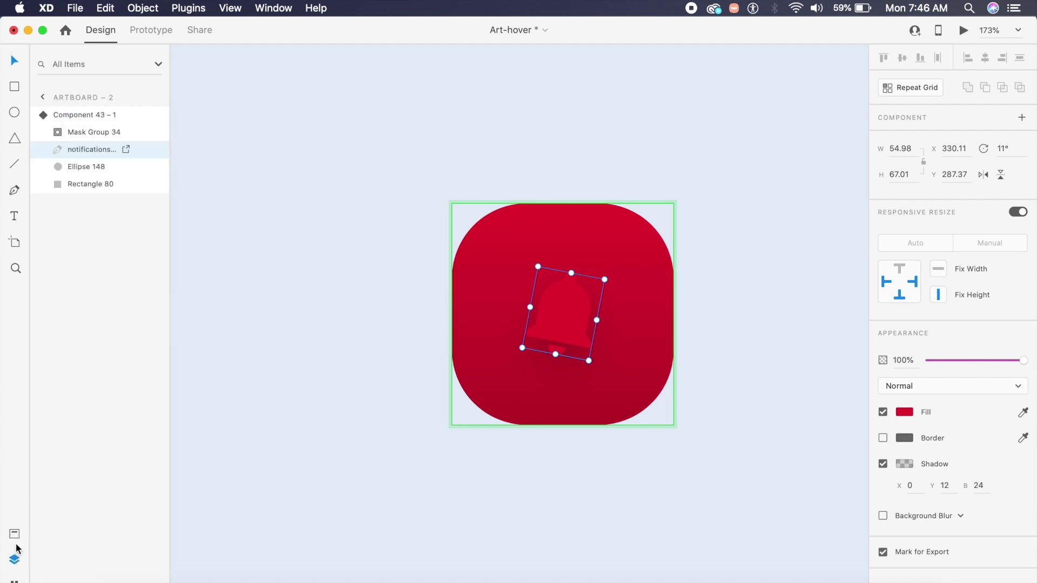
Step: Expand Mask Group 34, move Ellipse 149 over the 4 and enlarge it to about 33×33
click(82, 135)
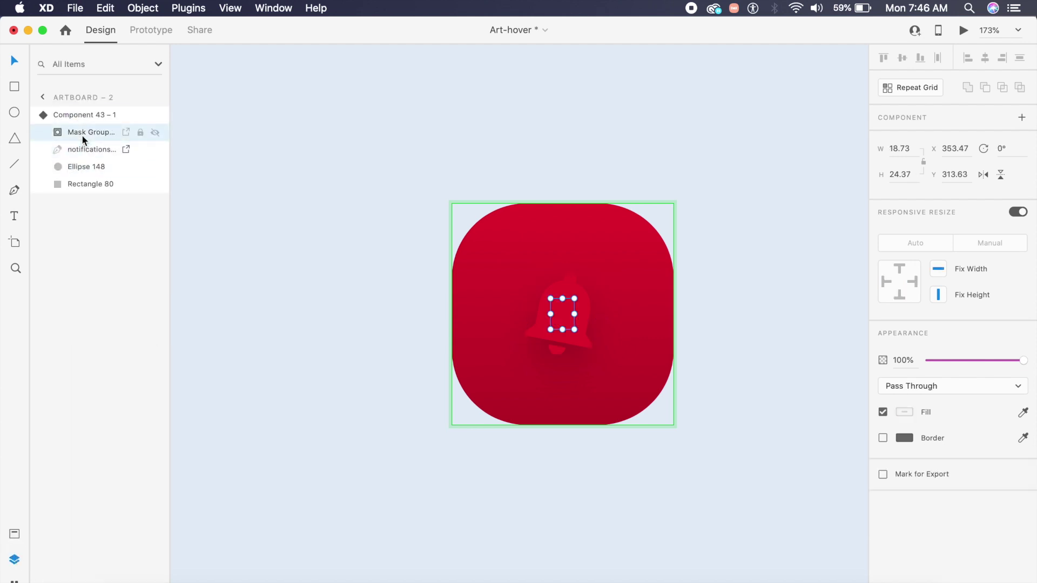
click(57, 133)
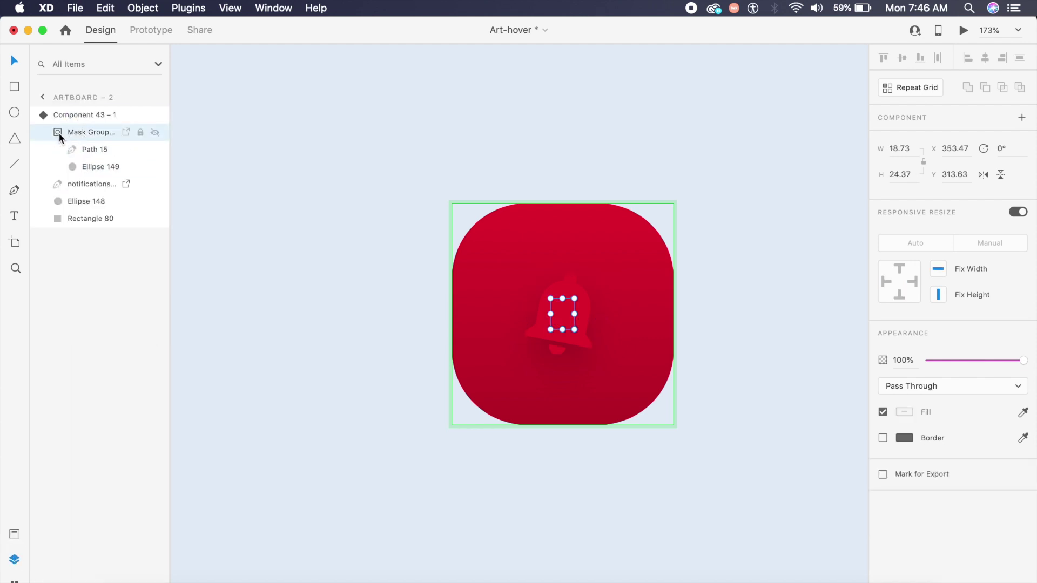
click(89, 166)
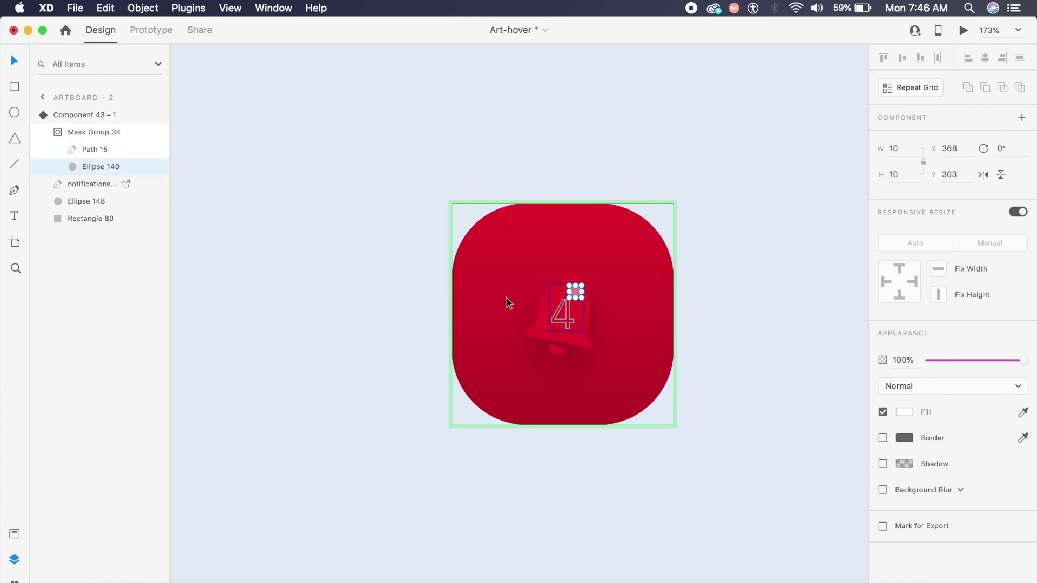
scroll(518, 299, up, 5)
drag(654, 298, 541, 468)
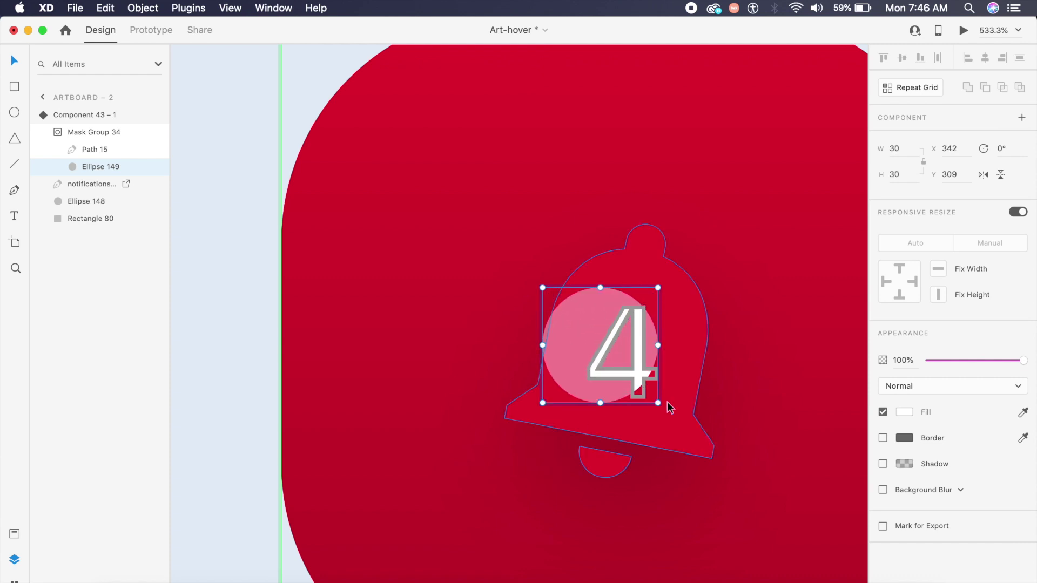
drag(657, 402, 687, 416)
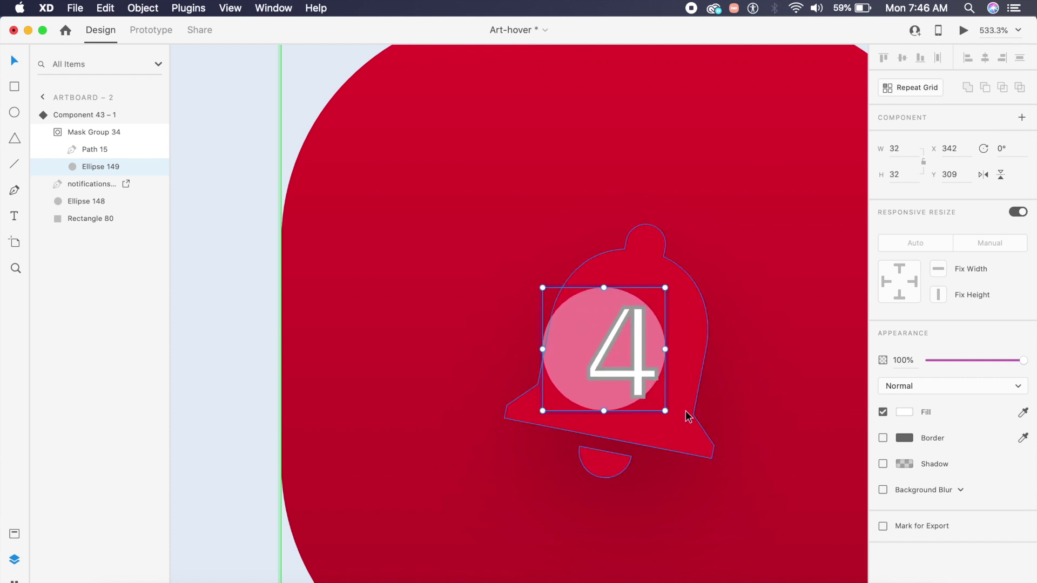
click(752, 277)
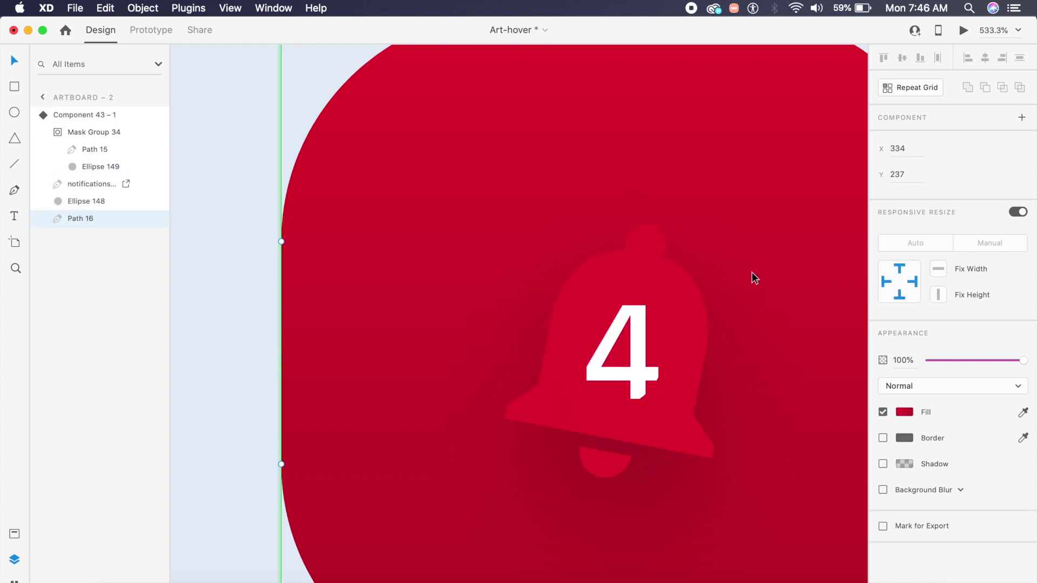
click(640, 371)
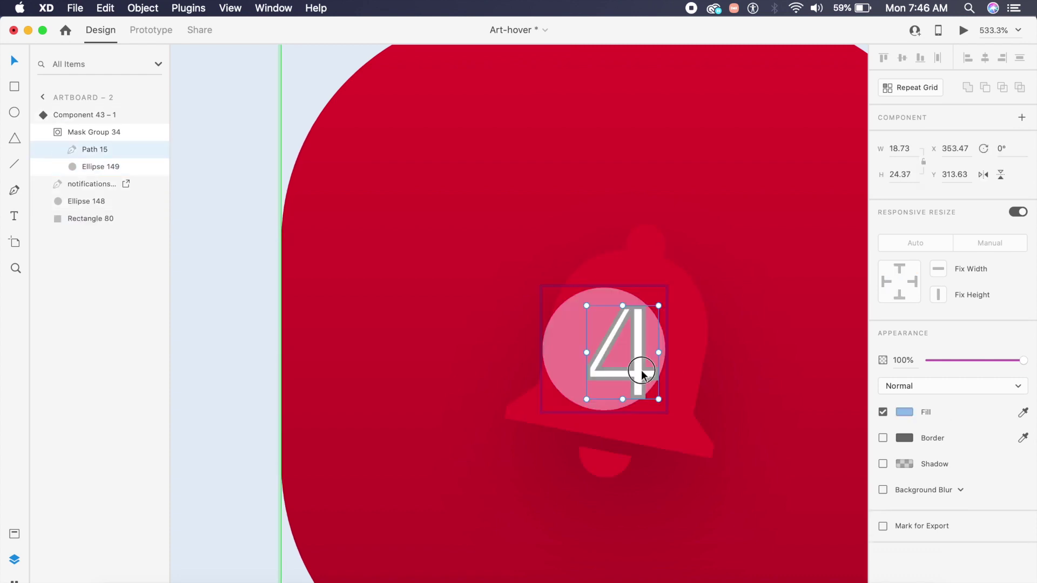
click(570, 369)
drag(665, 411, 671, 415)
click(760, 394)
scroll(759, 396, down, 5)
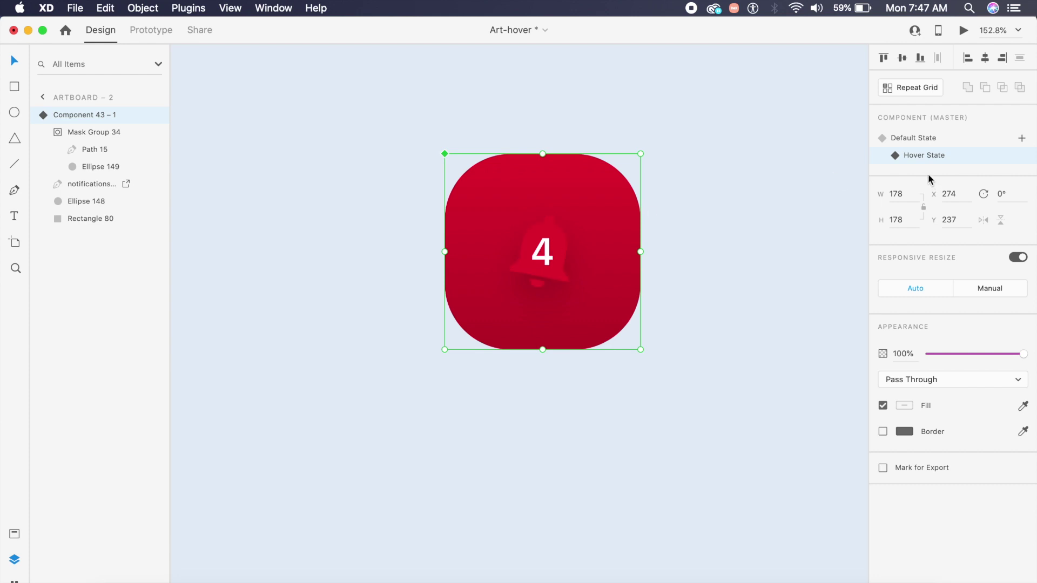
Step: Give the bell's Default State hover auto-animate Ease In-Out easing over 0.6 s, then preview it
click(921, 137)
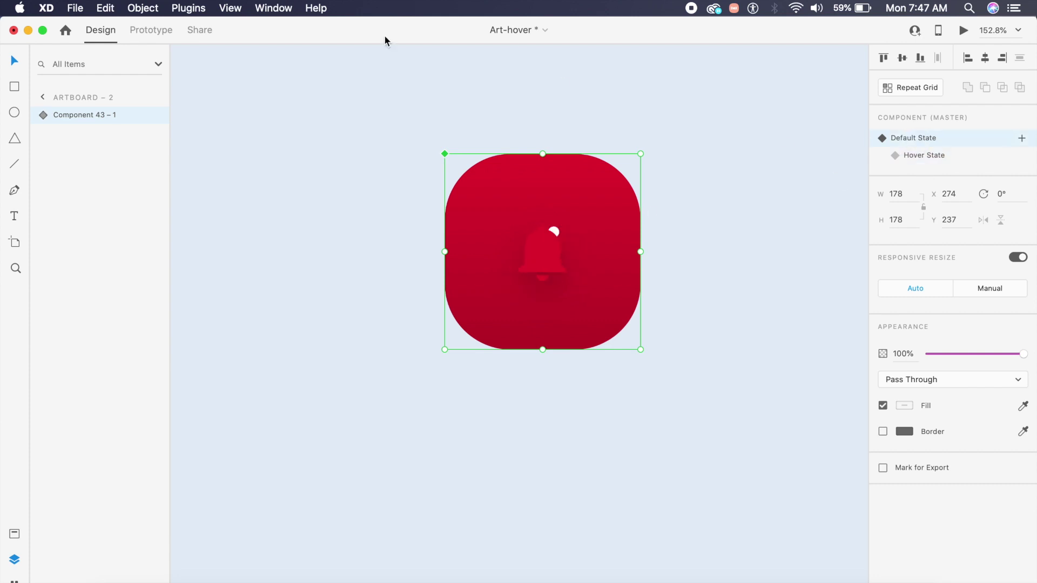
click(150, 33)
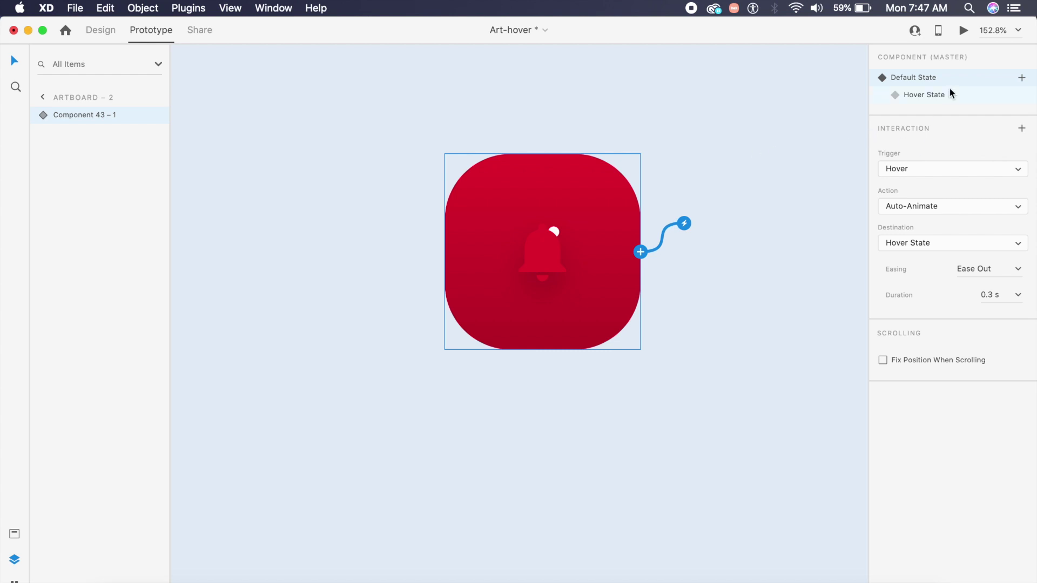
click(1020, 271)
click(991, 324)
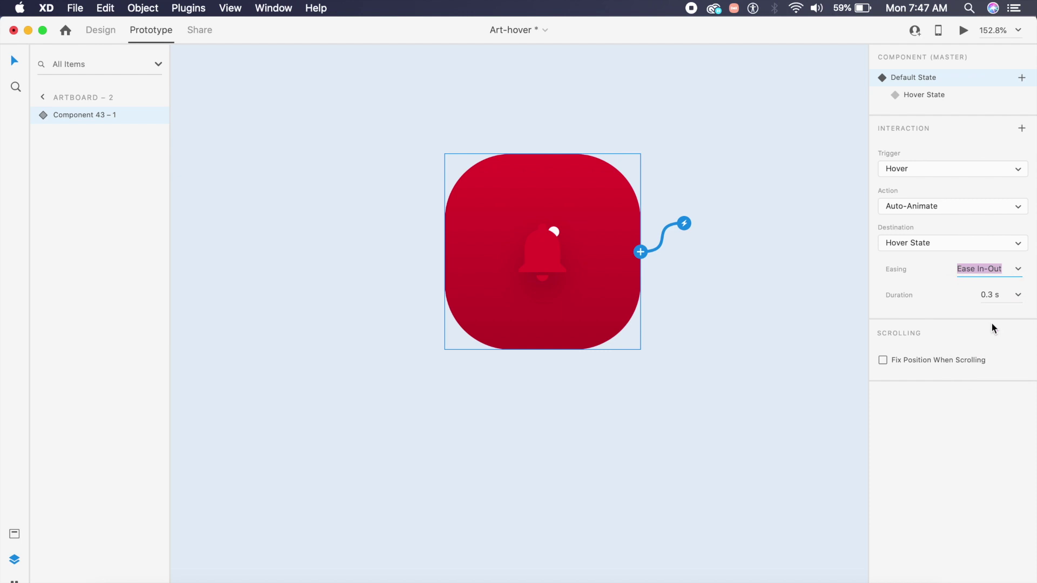
click(1018, 295)
click(991, 351)
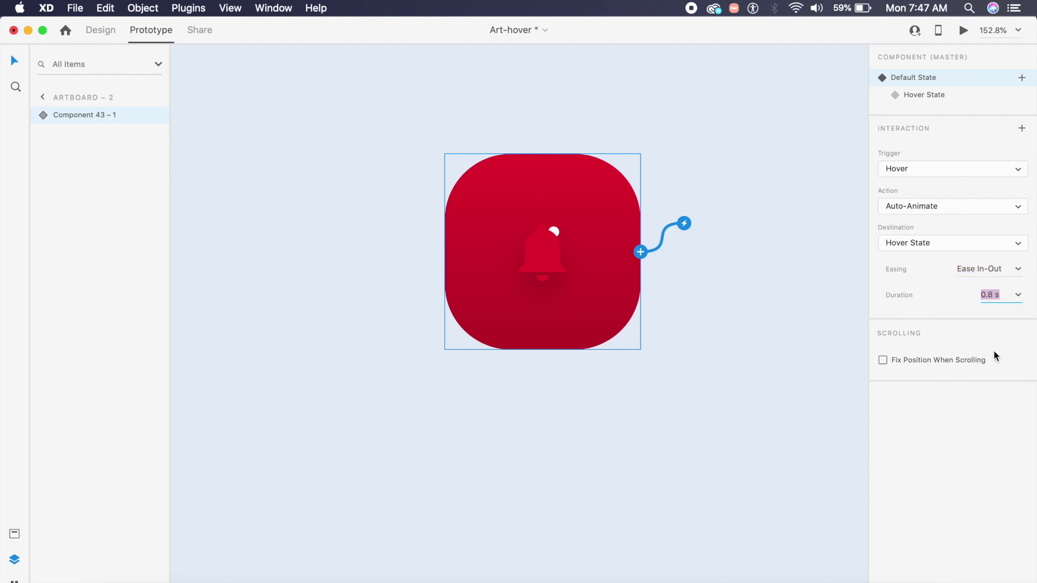
text(0.6)
key(Return)
click(963, 30)
mouse_move(458, 322)
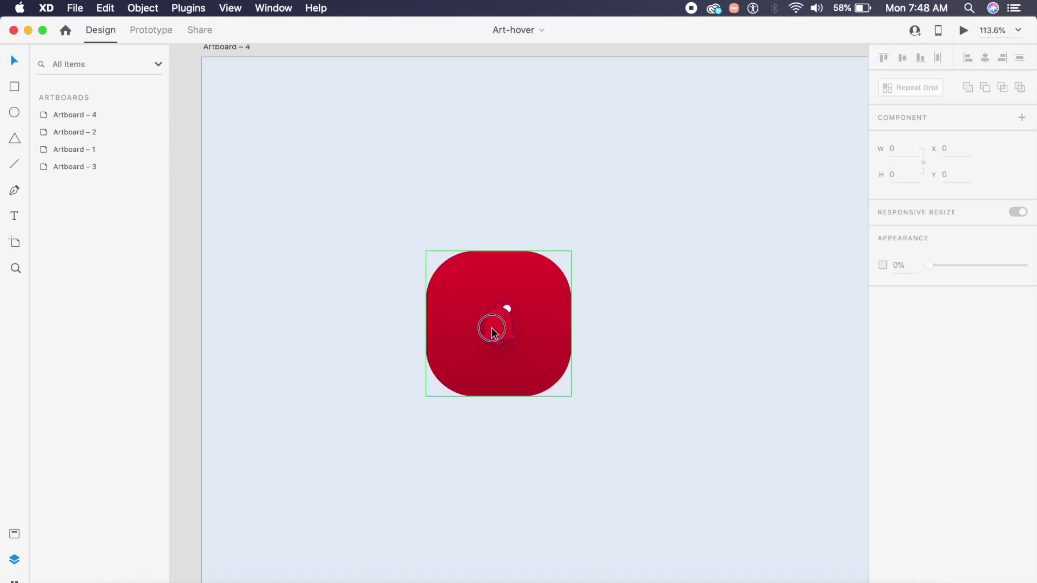
Step: Delete the red bell icon component from Artboard – 4
click(491, 327)
scroll(540, 456, down, 2)
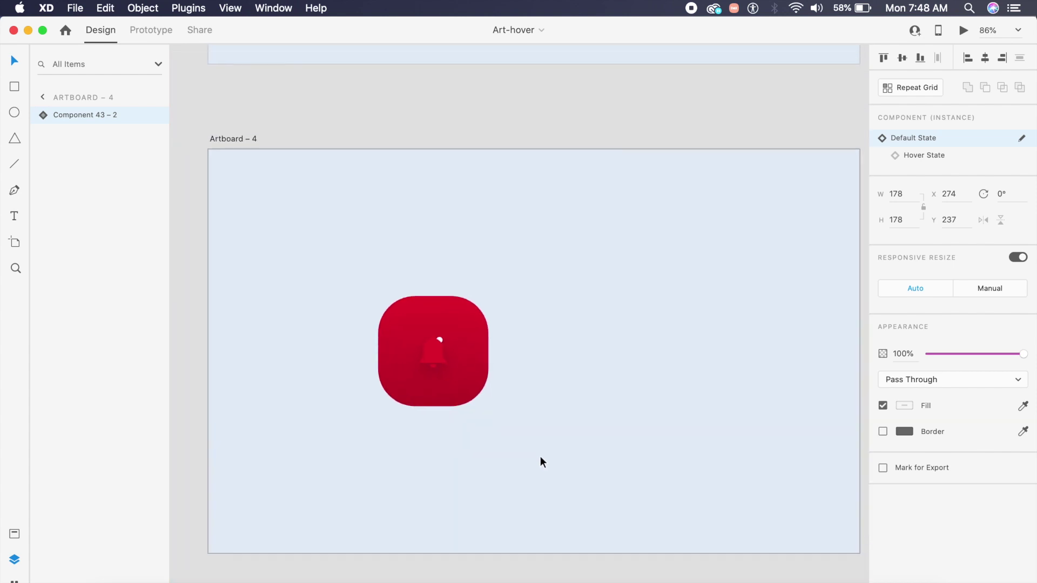
key(Delete)
scroll(539, 456, up, 2)
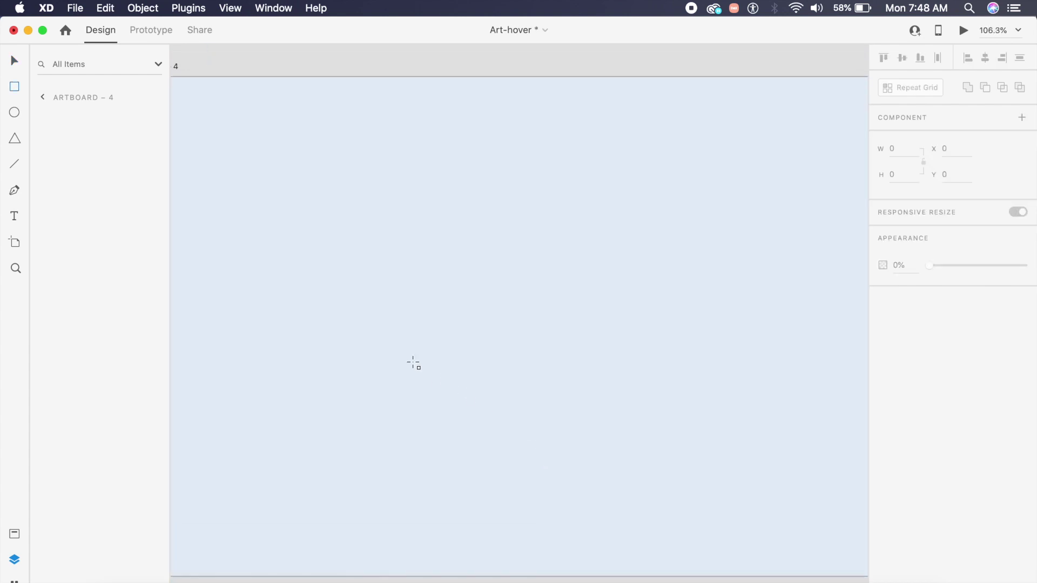
Step: Draw a wide rectangle of about 695×155 on the artboard
mouse_move(294, 265)
mouse_down()
mouse_move(655, 428)
mouse_move(799, 451)
mouse_move(819, 428)
mouse_move(825, 382)
mouse_up()
key(Escape)
scroll(760, 361, down, 4)
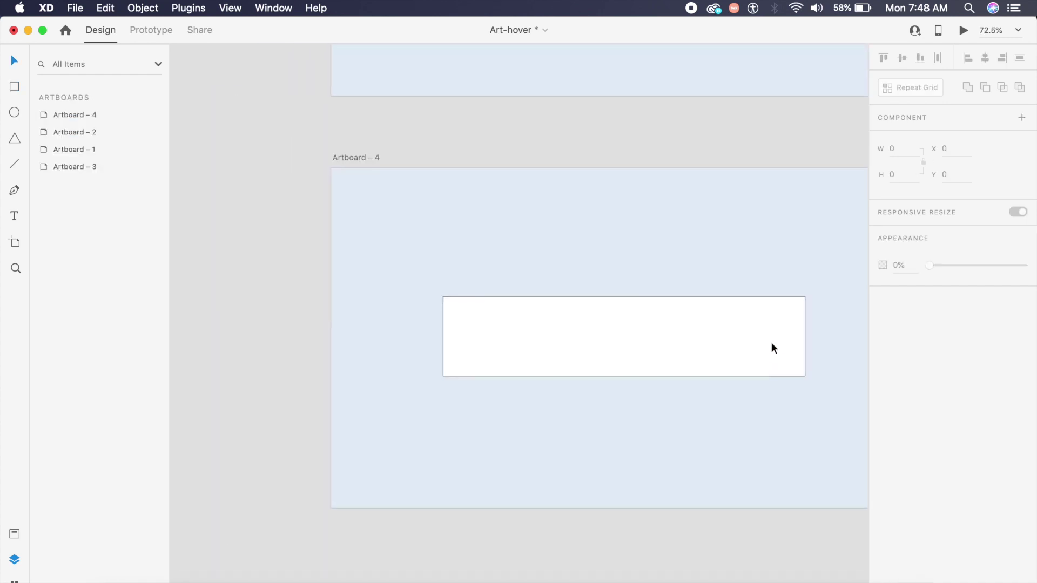
Step: Centre the rectangle on the artboard, remove its border and set corner radius 45
drag(763, 344, 713, 350)
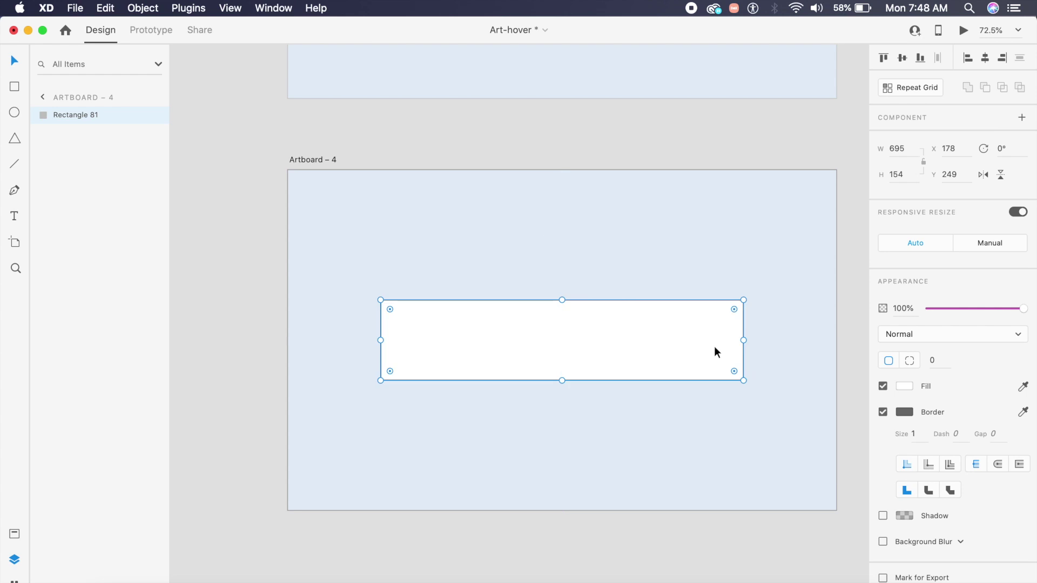
click(883, 412)
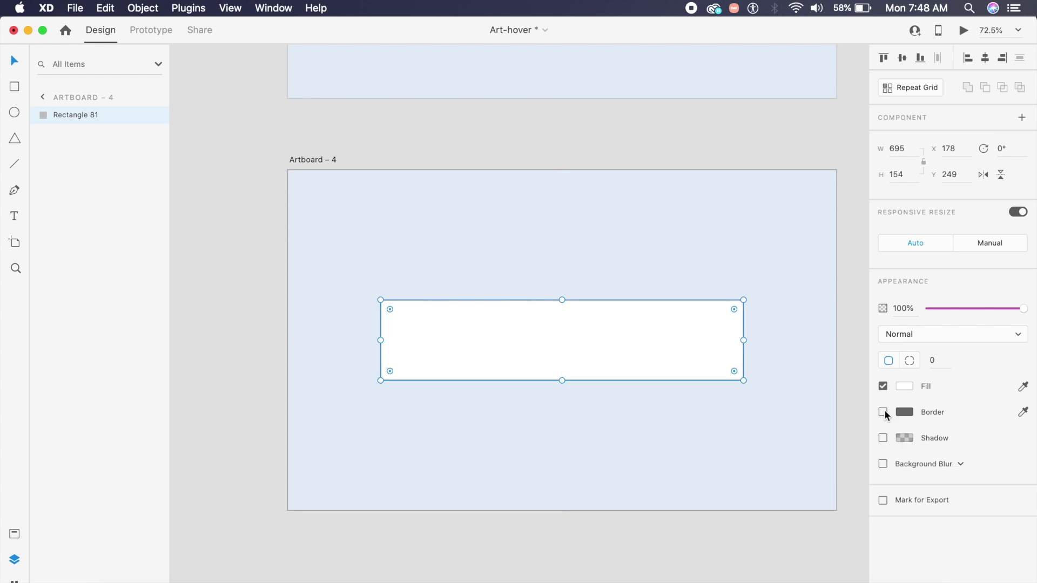
key(Return)
click(934, 360)
text(4)
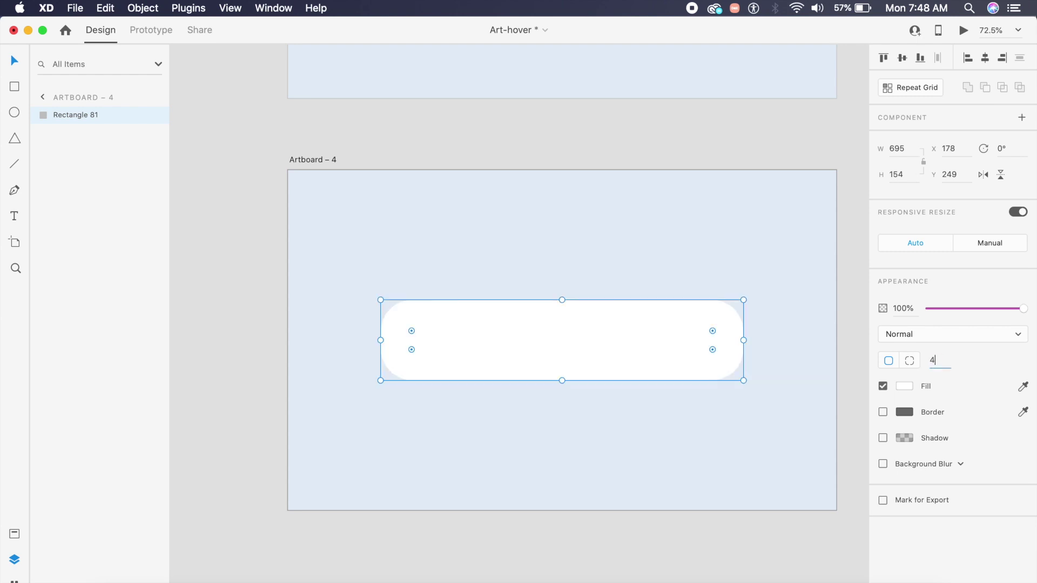
text(5)
key(Return)
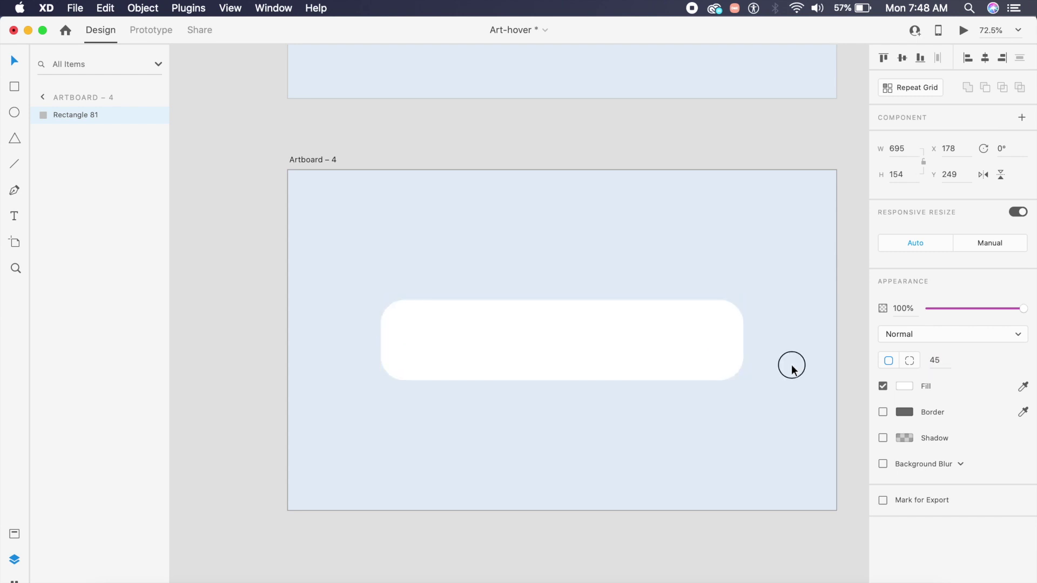
Step: Set the rounded rectangle's opacity to 80%
click(792, 365)
key(super+3)
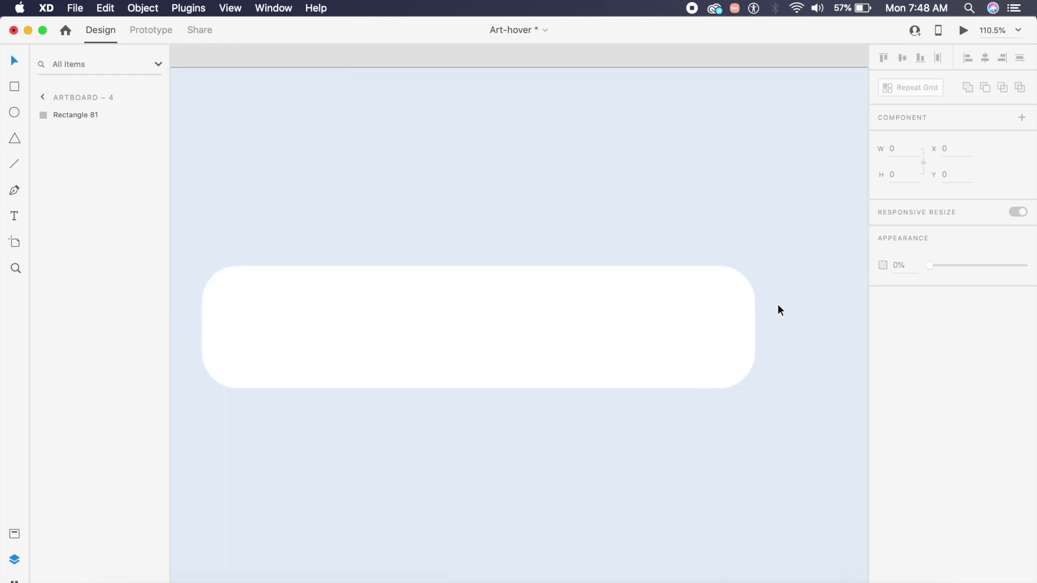
key(super+a)
click(911, 310)
text(80)
key(Return)
click(799, 335)
scroll(799, 336, down, 2)
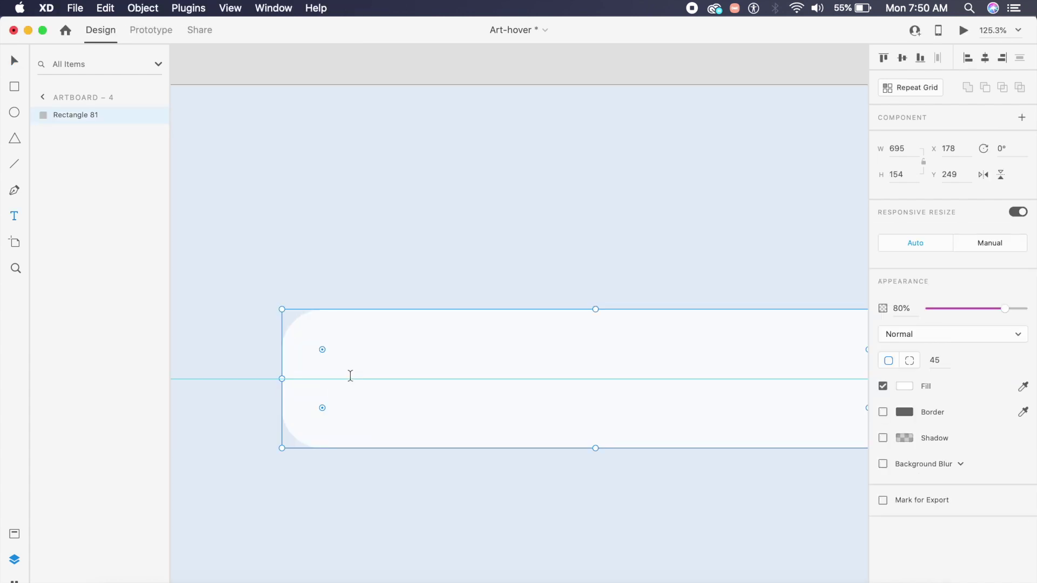
Step: Add a dot character inside the rectangle and copy-paste it into a row of nine dots
click(379, 375)
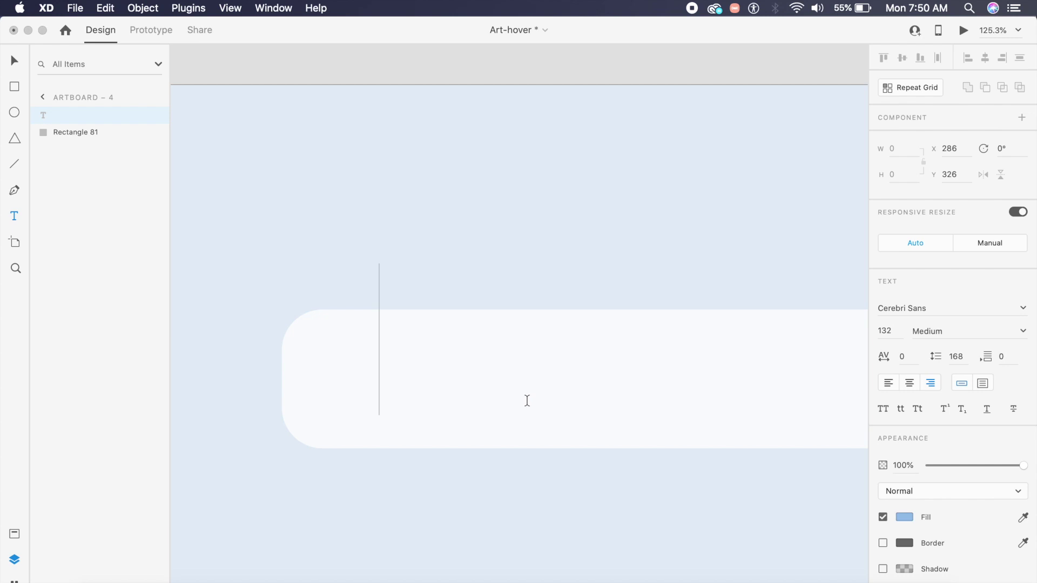
key(Escape)
key(Escape)
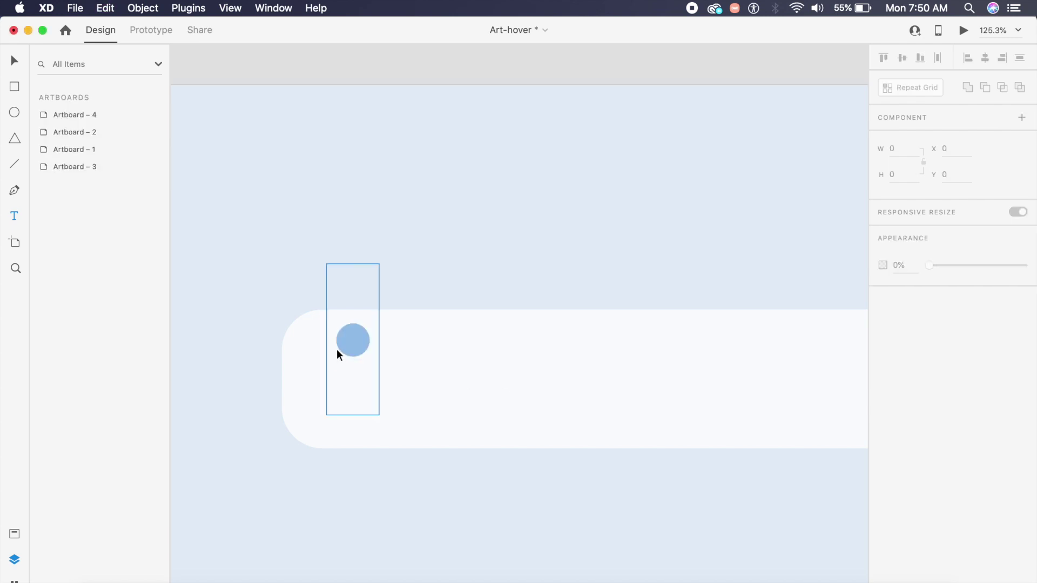
drag(349, 350, 379, 385)
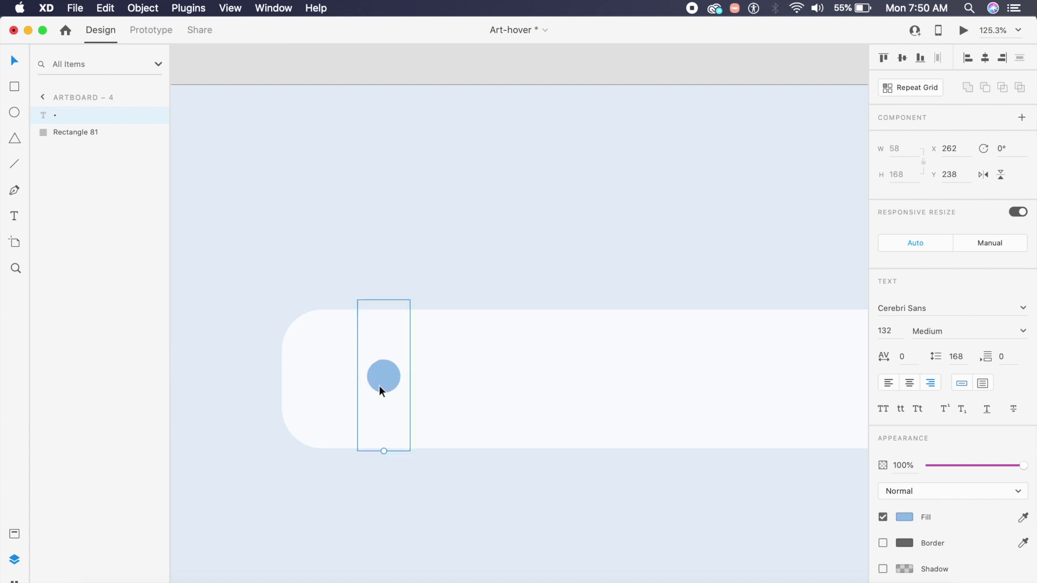
double_click(387, 381)
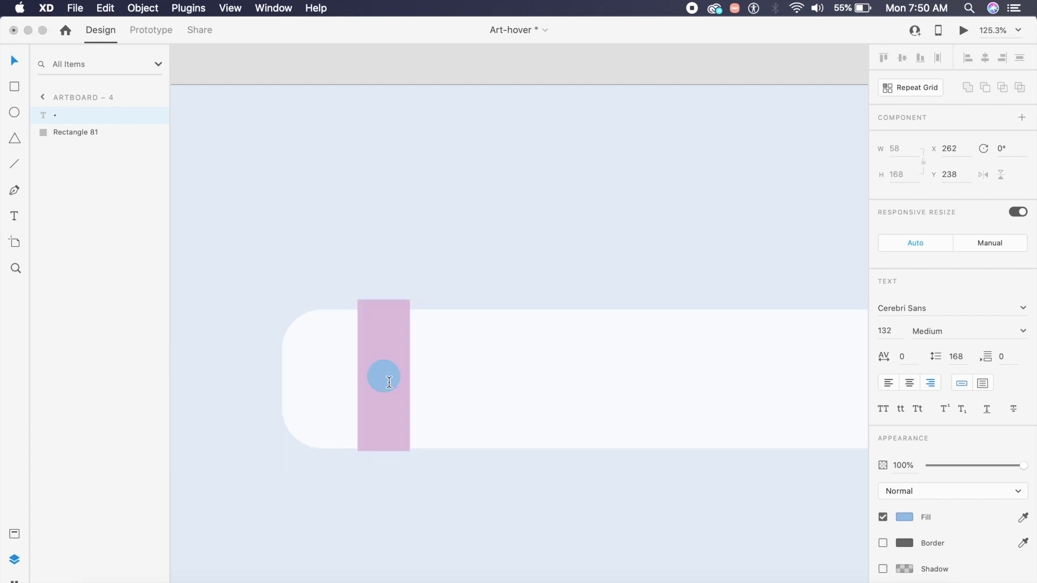
key(super+c)
key(super+v)
key(super+v)
key(super+v)
key(super+v)
key(super+v)
key(super+v)
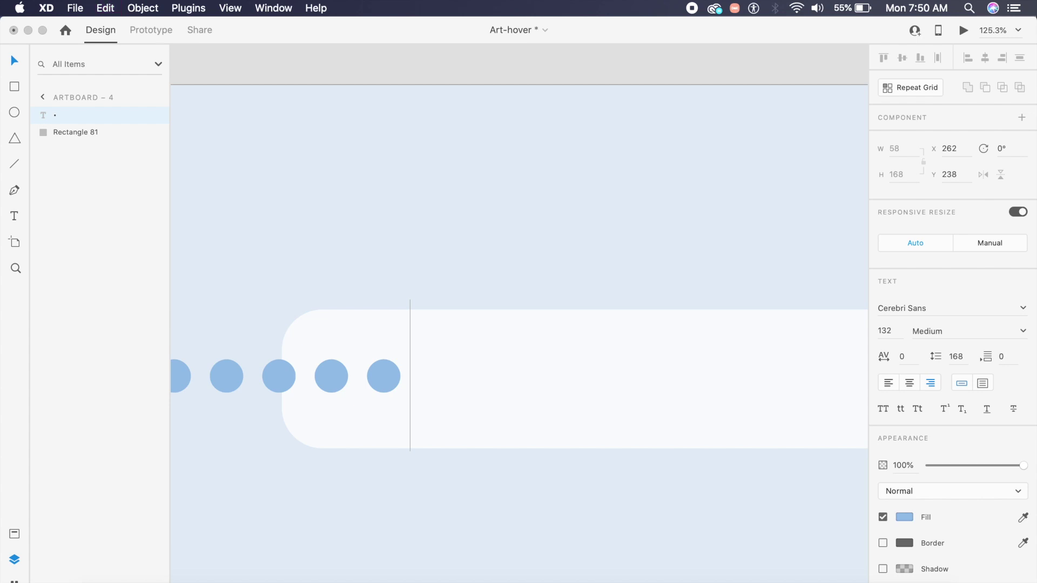
key(Escape)
key(Escape)
drag(394, 385, 794, 394)
Step: Set the dots to font size 120 and position them inside the field
scroll(794, 394, down, 5)
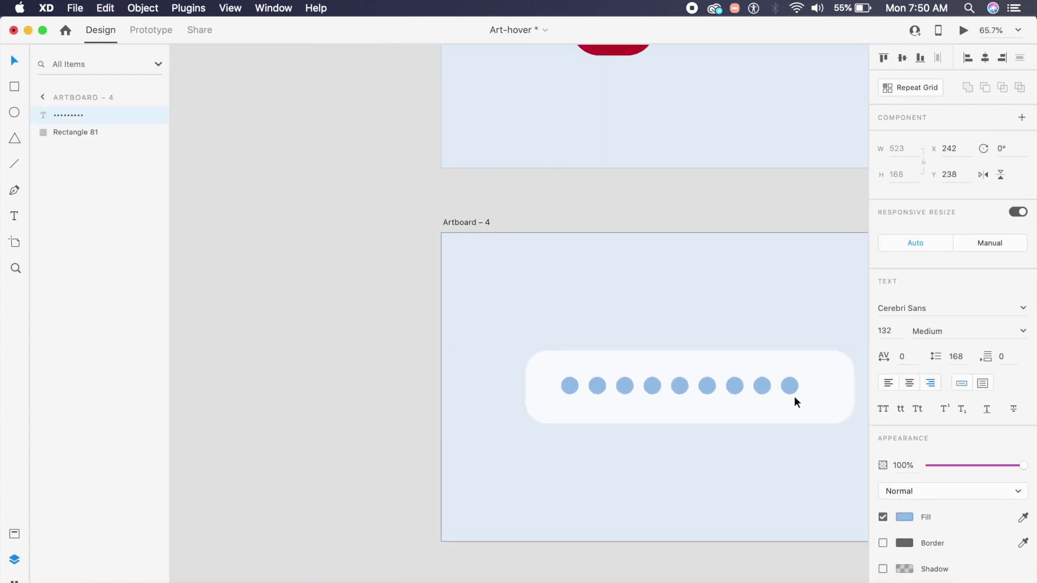
click(889, 331)
text(120)
key(Return)
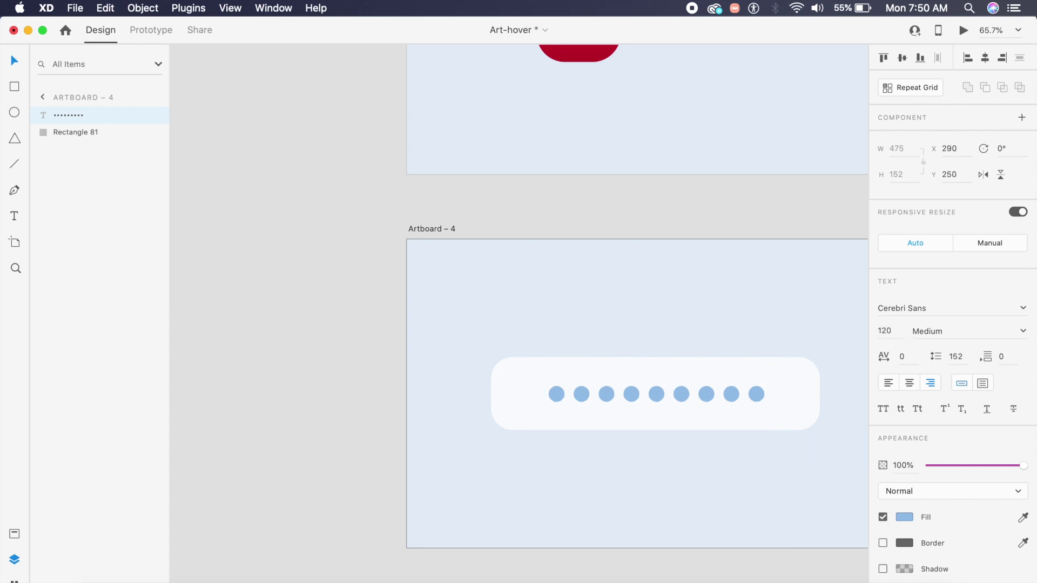
drag(689, 397, 655, 400)
click(753, 296)
scroll(752, 296, right, 3)
scroll(752, 296, down, 2)
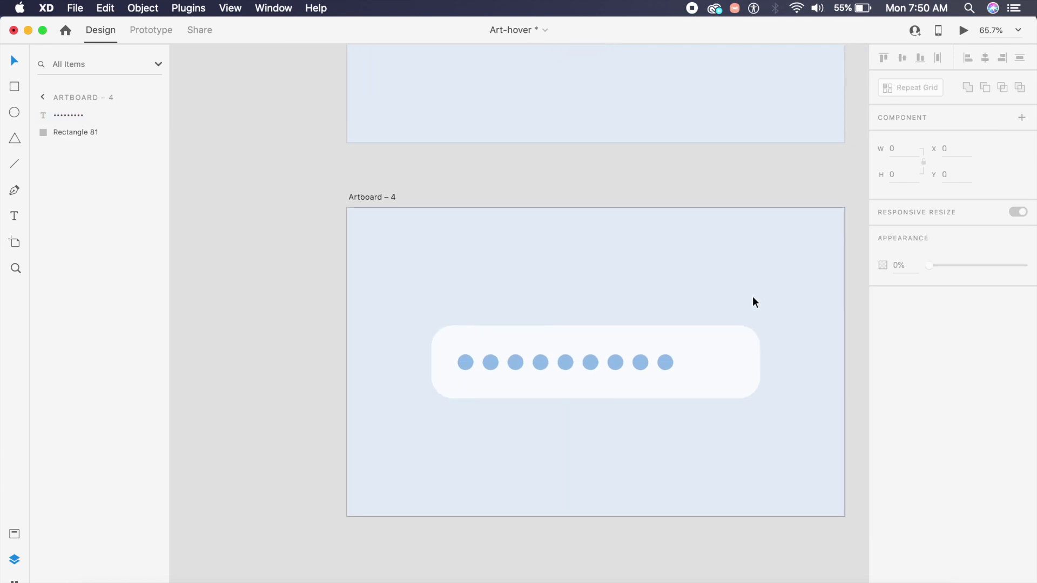
scroll(689, 387, up, 5)
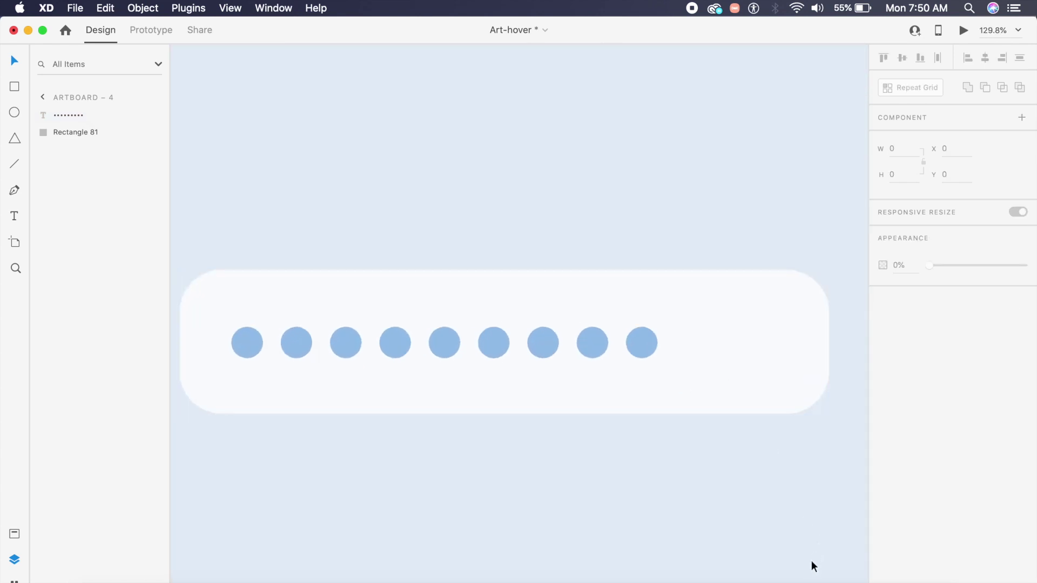
Step: Place the remove_red_eye icon at the field's right end and colour it to match the blue dots
click(866, 573)
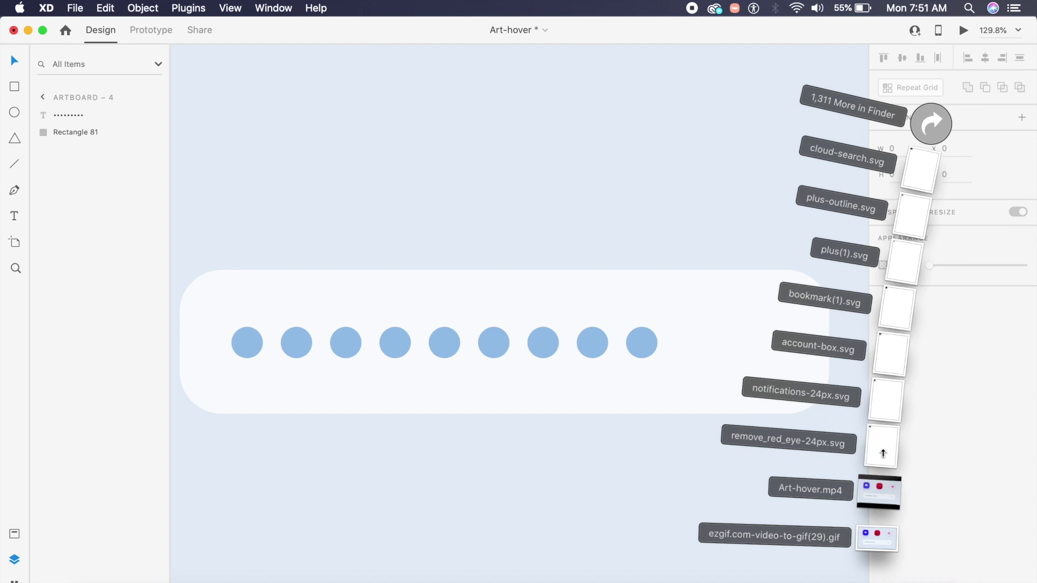
drag(883, 454, 775, 343)
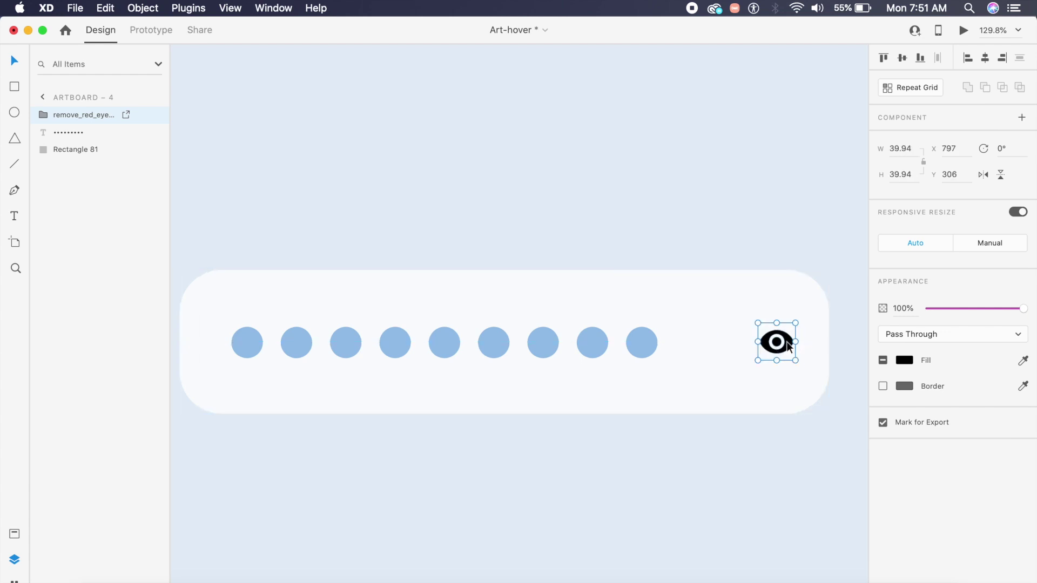
click(1022, 360)
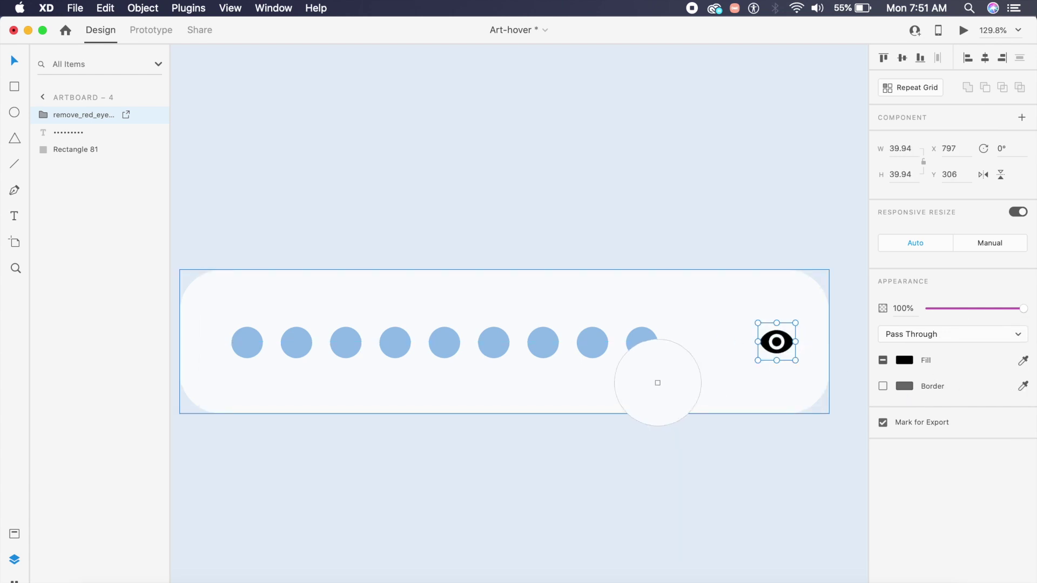
click(641, 343)
click(656, 197)
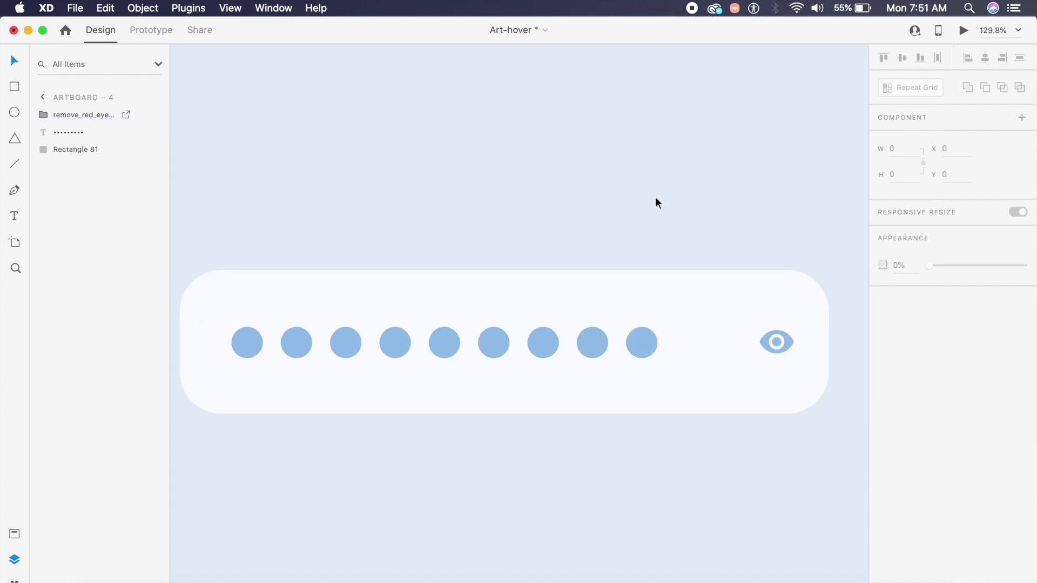
Step: Convert the dot text into a vector path with Object > Path > Convert to Path
click(641, 337)
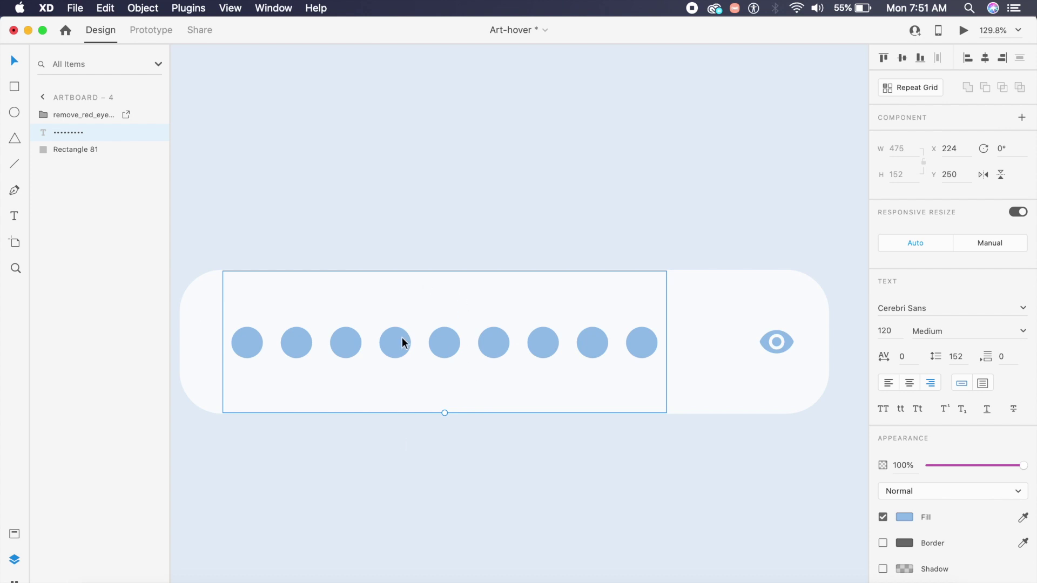
click(139, 8)
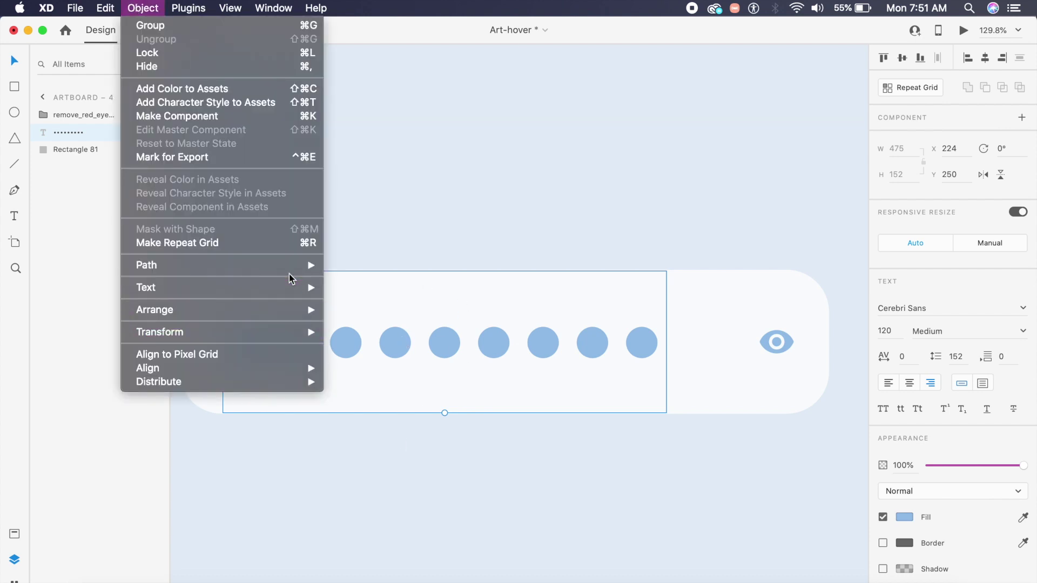
mouse_move(291, 272)
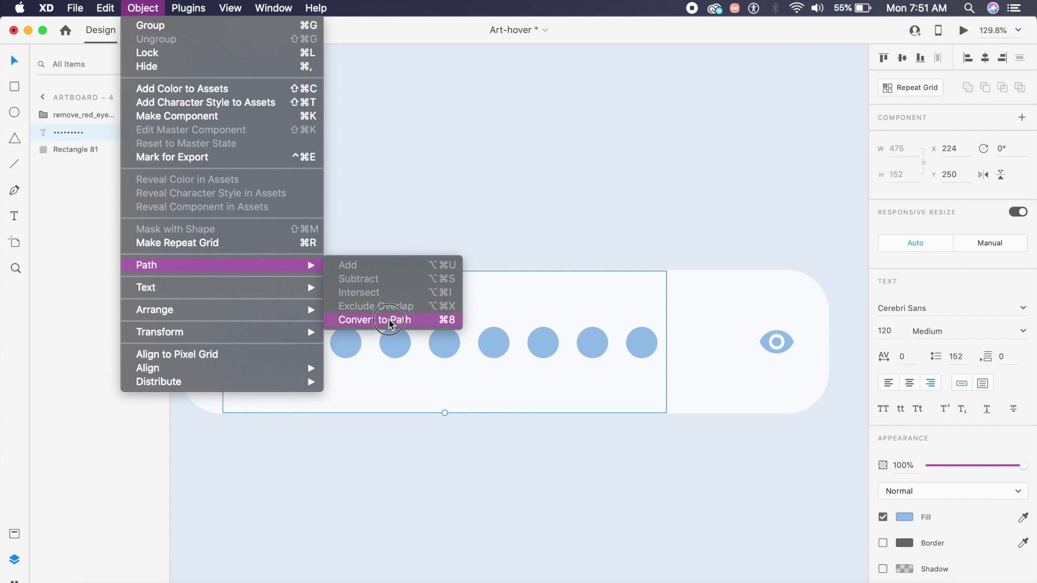
click(387, 320)
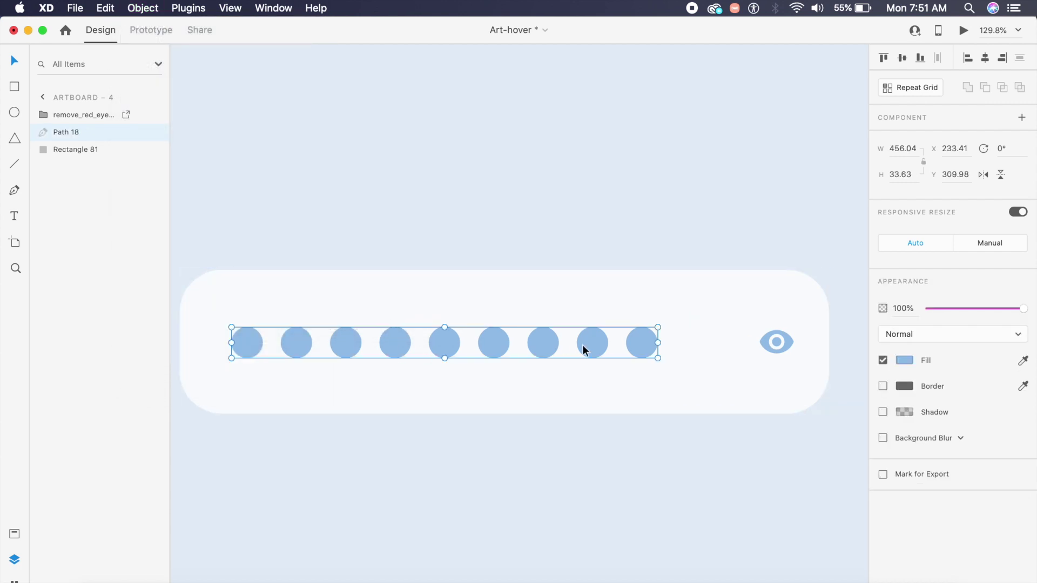
double_click(437, 348)
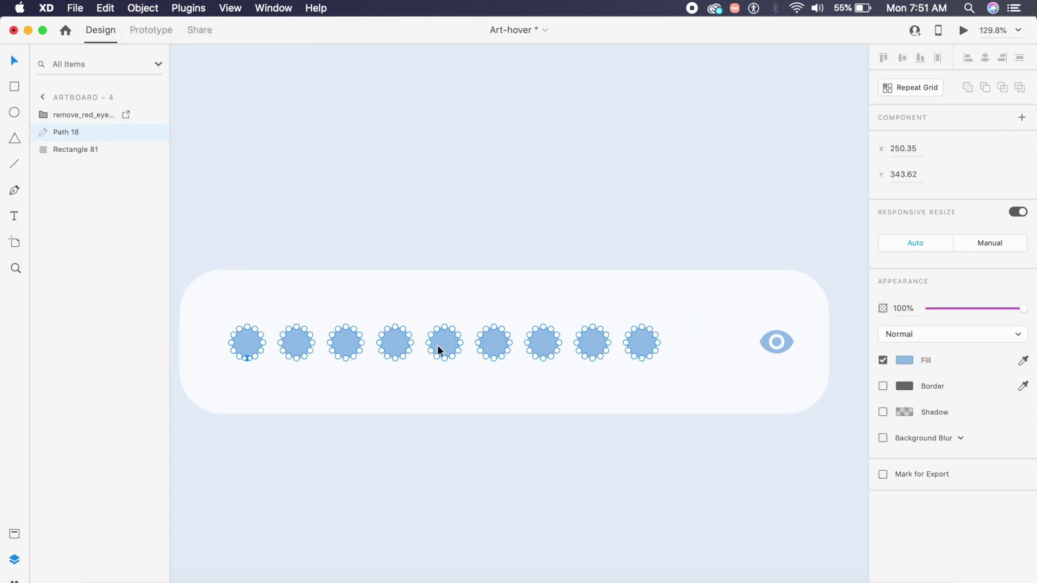
click(618, 354)
key(super+minus)
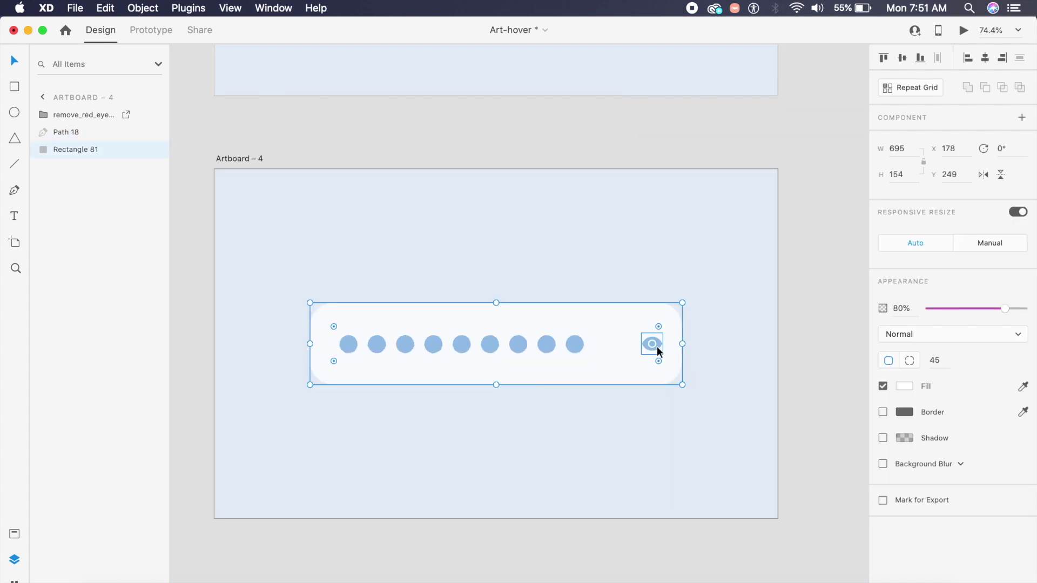
Step: Duplicate the field and eye icon upward and type the plain-text password in the top field
shift+click(656, 346)
drag(596, 326, 596, 232)
key(t)
scroll(438, 274, up, 3)
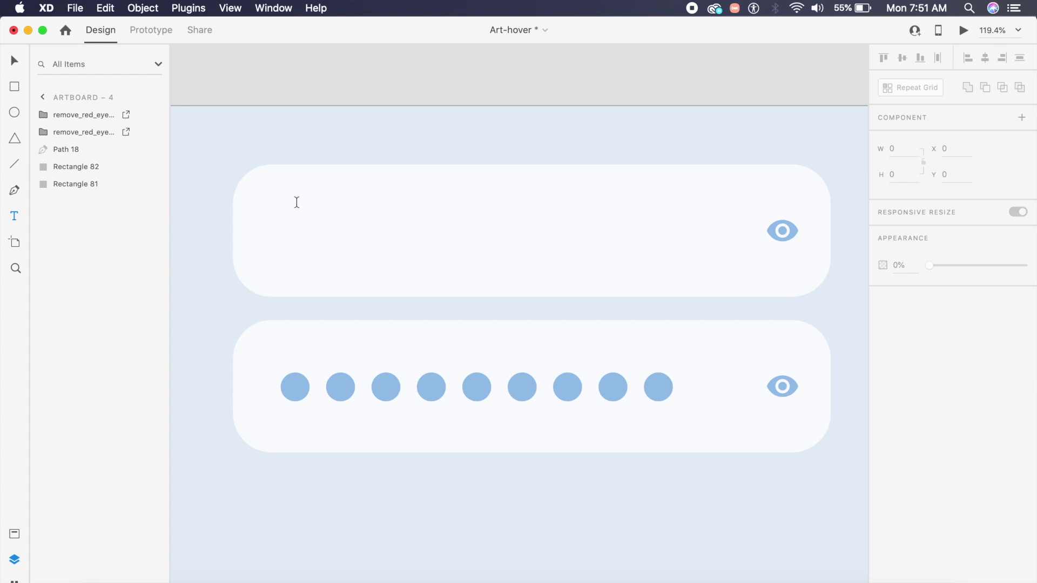
click(292, 231)
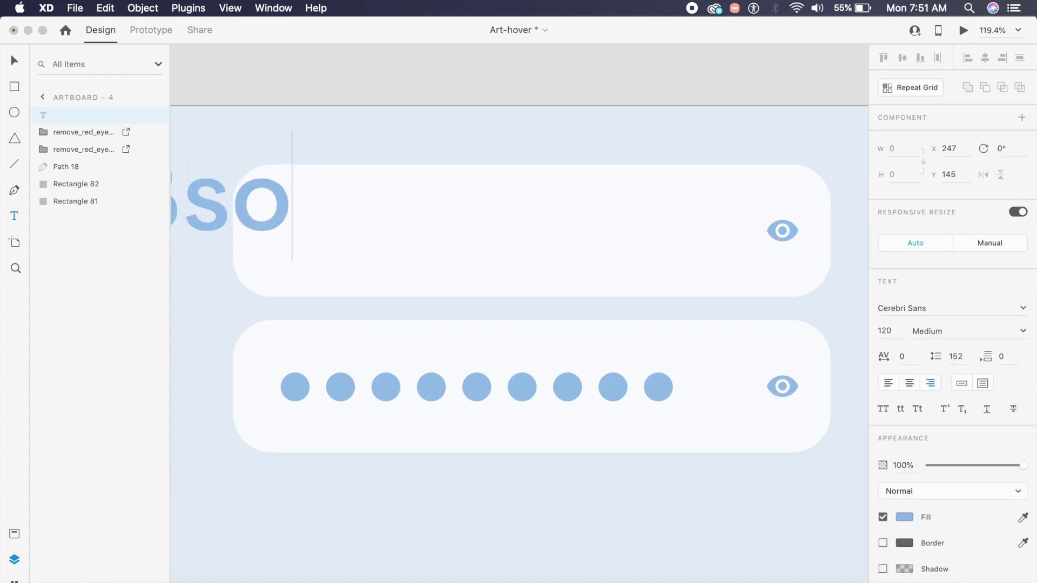
key(BackSpace)
key(BackSpace)
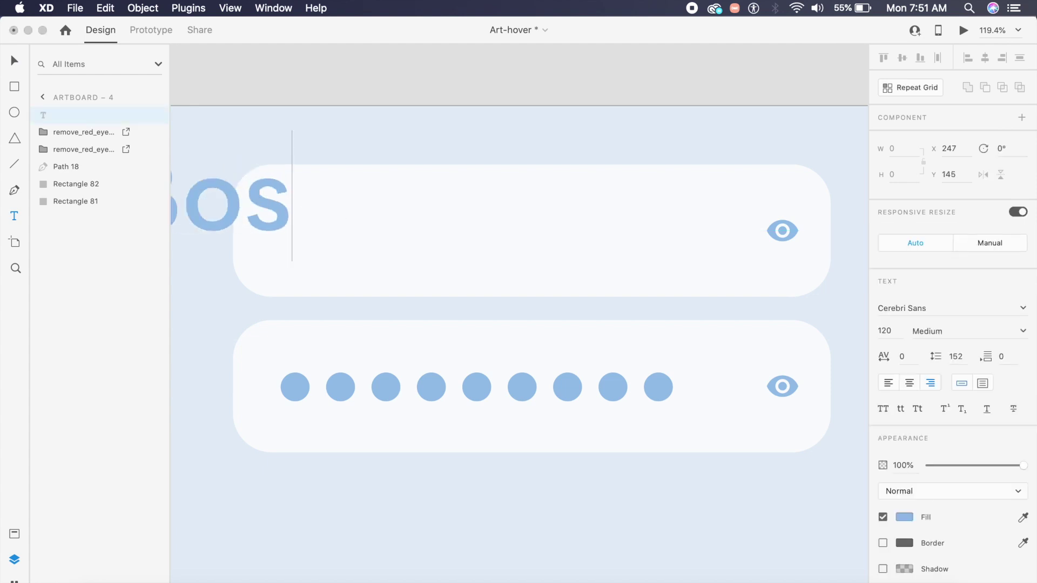
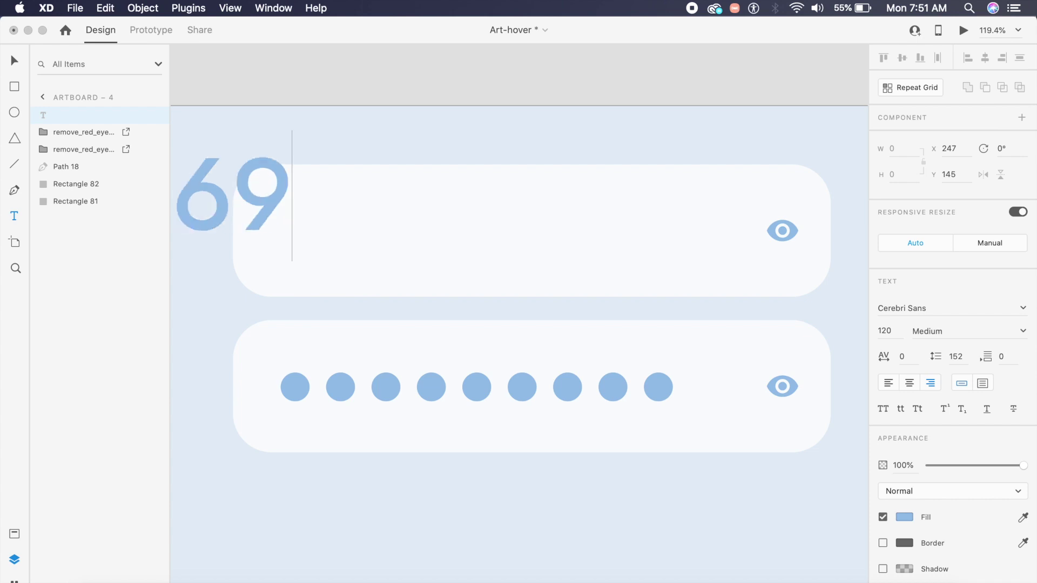
key(Escape)
Step: Move the password text into the top card at font size 80, left of the crossed-out eye
drag(256, 205, 755, 225)
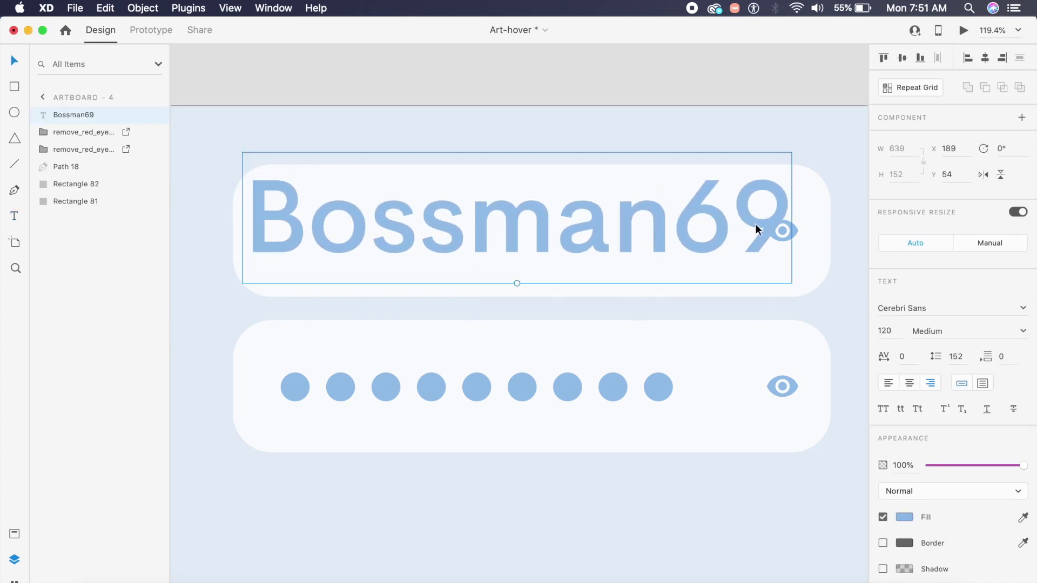
click(885, 331)
text(100)
key(Return)
click(889, 335)
double_click(890, 338)
text(80)
key(Return)
drag(676, 235, 520, 229)
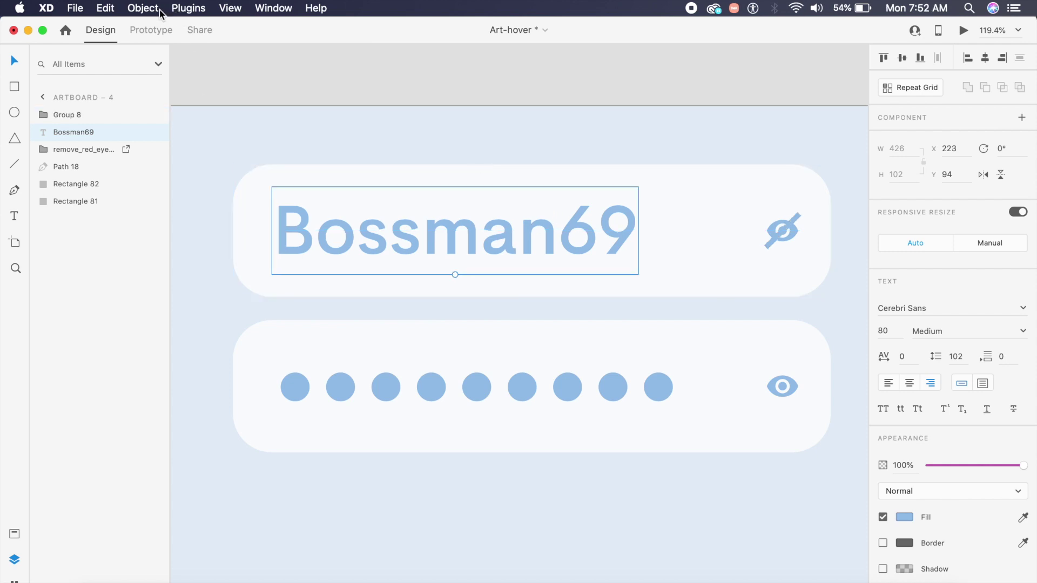
Step: Convert the username text to a path and group the top card's text, icon and background
click(201, 10)
mouse_move(143, 8)
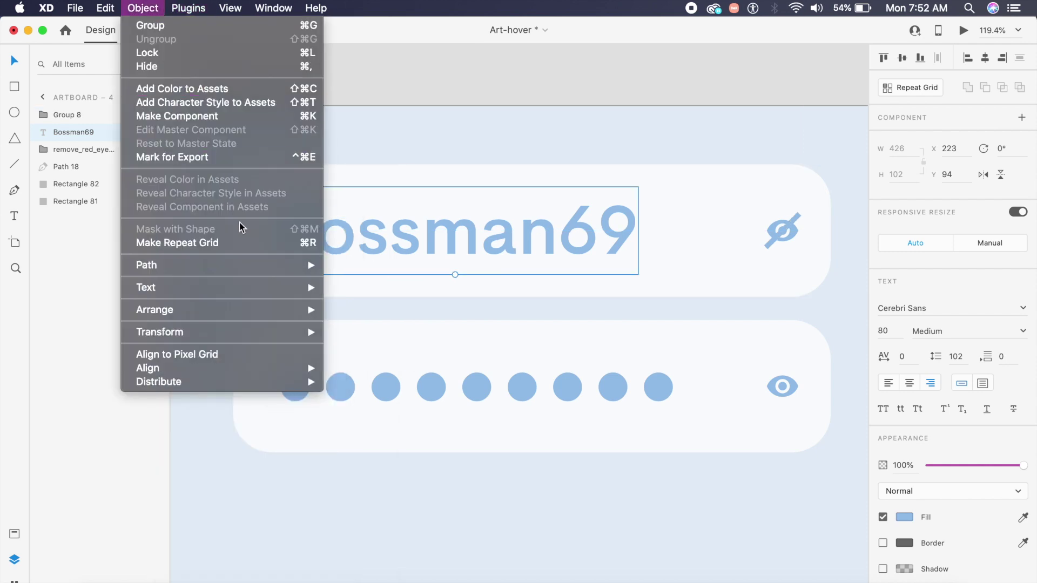
mouse_move(255, 266)
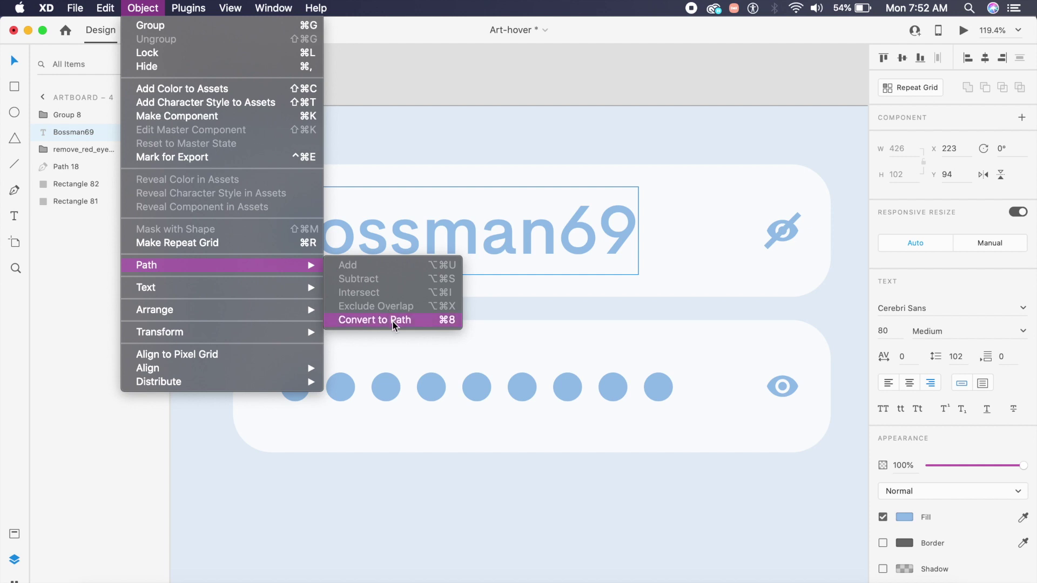
click(392, 320)
click(481, 473)
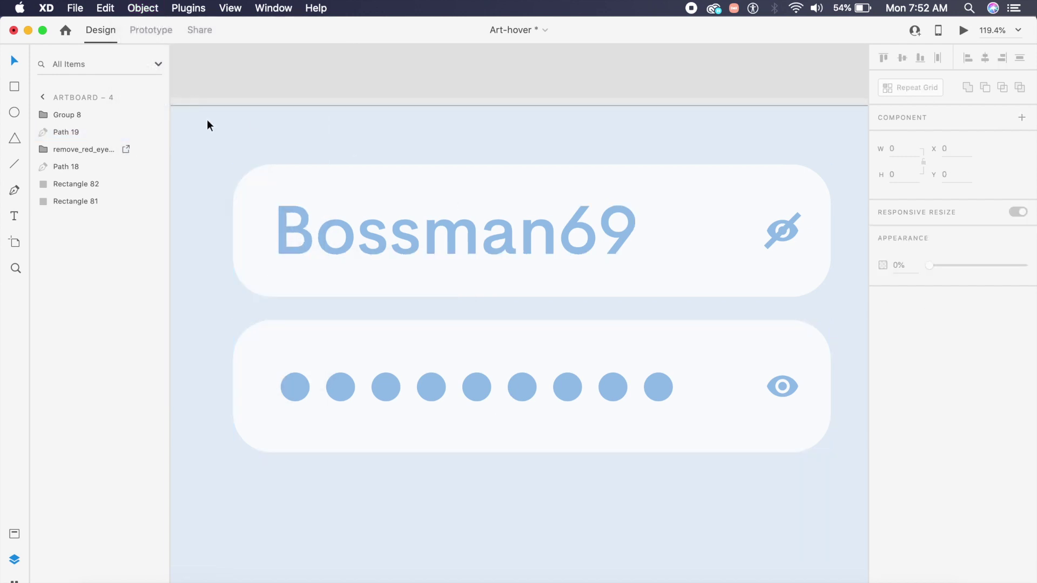
drag(223, 163, 793, 292)
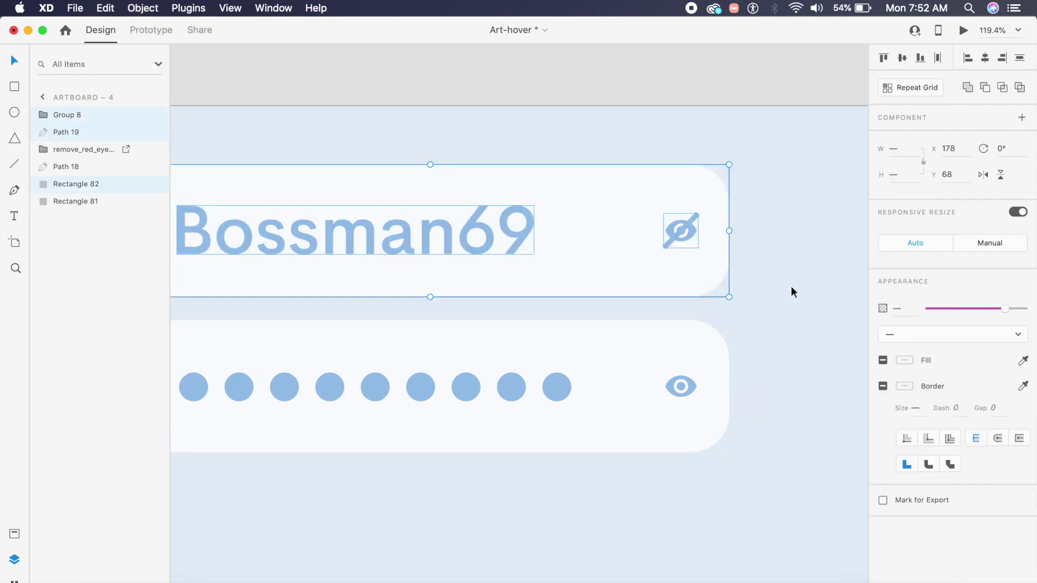
key(super+g)
Step: Group the dotted password card's dots, eye icon and background
click(766, 341)
scroll(766, 339, left, 2)
click(360, 411)
drag(360, 412, 243, 378)
key(super+g)
Step: Paste a rectangle over the password card and mask both card groups with it
key(super+shift+a)
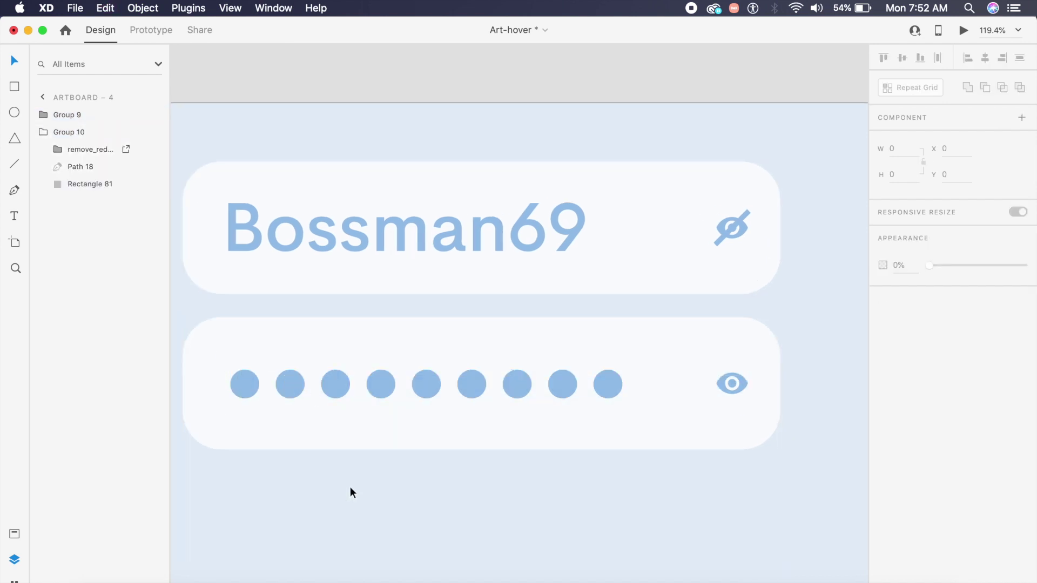
key(super+v)
drag(368, 365, 367, 471)
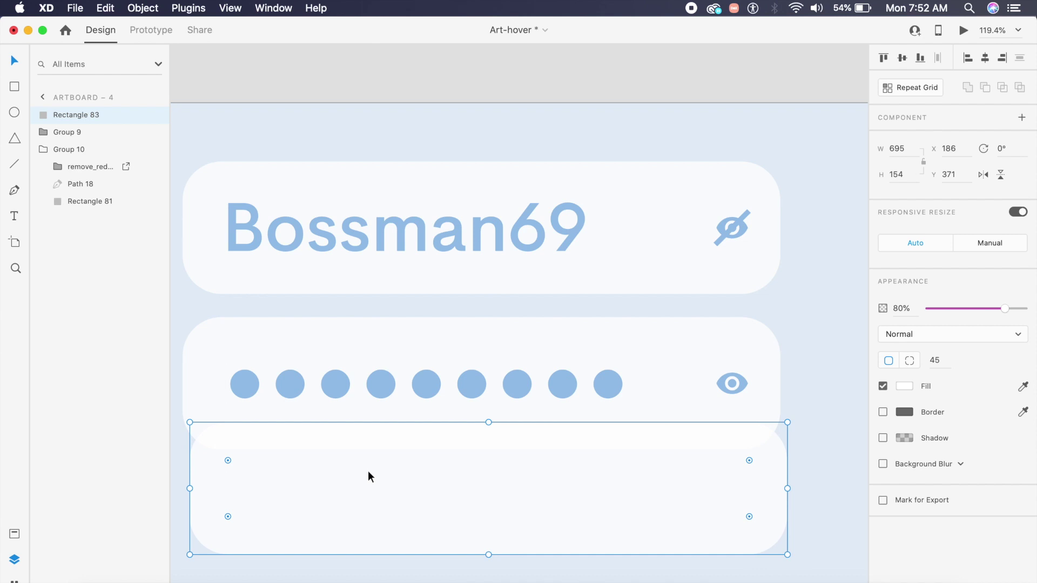
key(super+z)
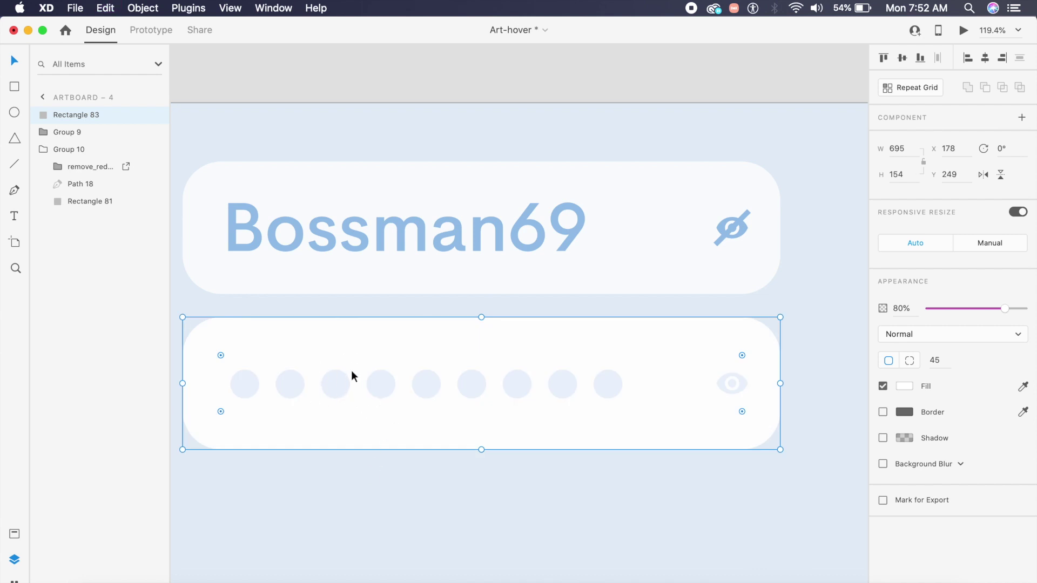
click(528, 539)
drag(582, 529, 366, 183)
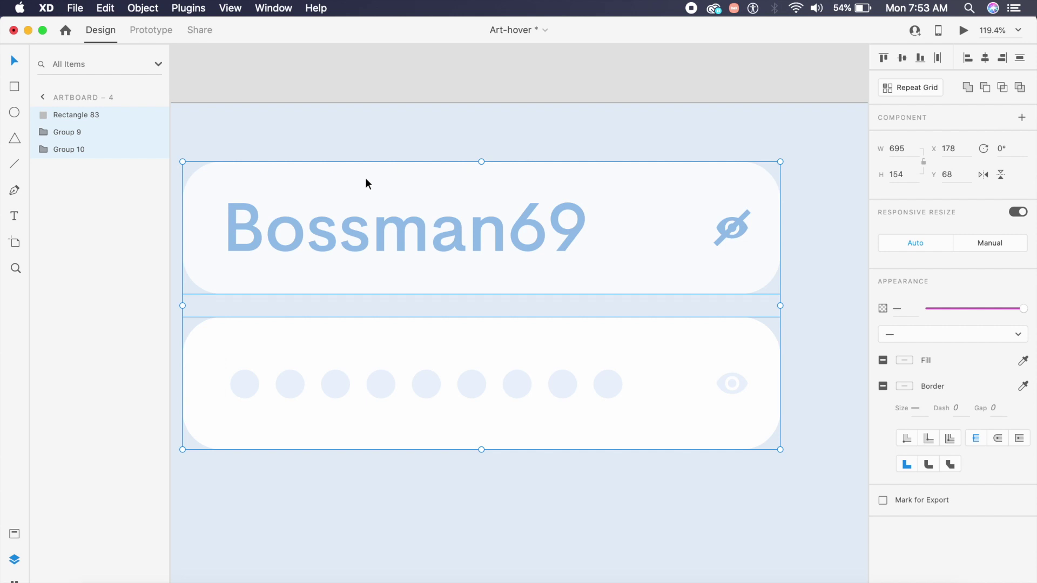
key(super+shift+m)
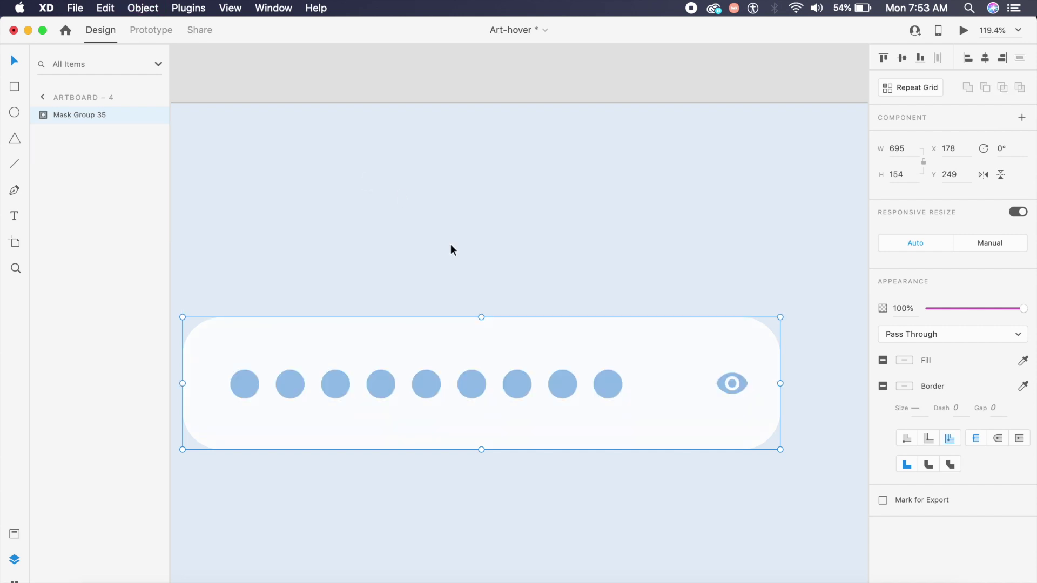
Step: Make the mask group a component with Cmd+K and add a Hover State to it
double_click(656, 365)
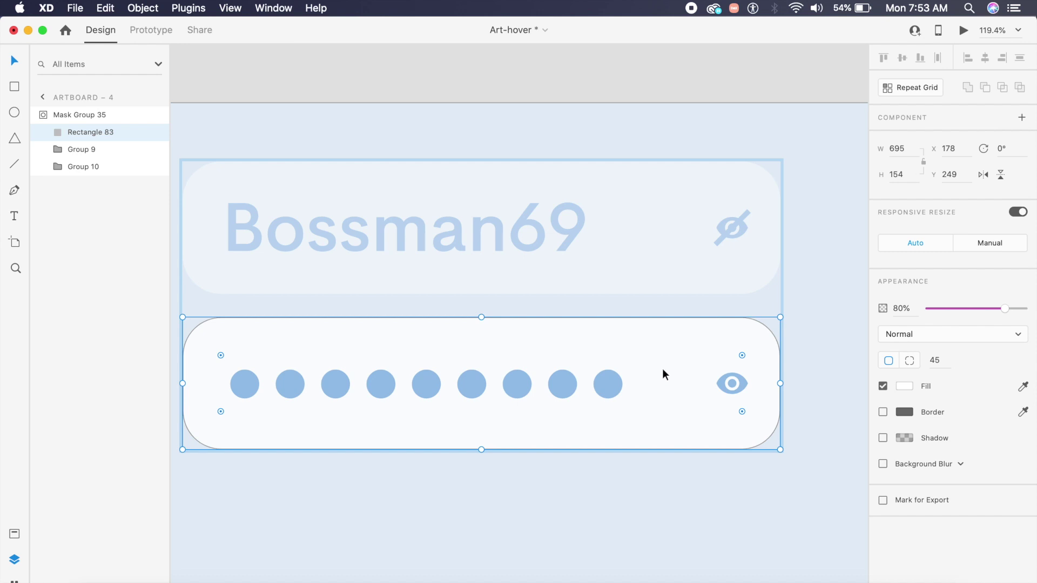
click(574, 530)
click(624, 390)
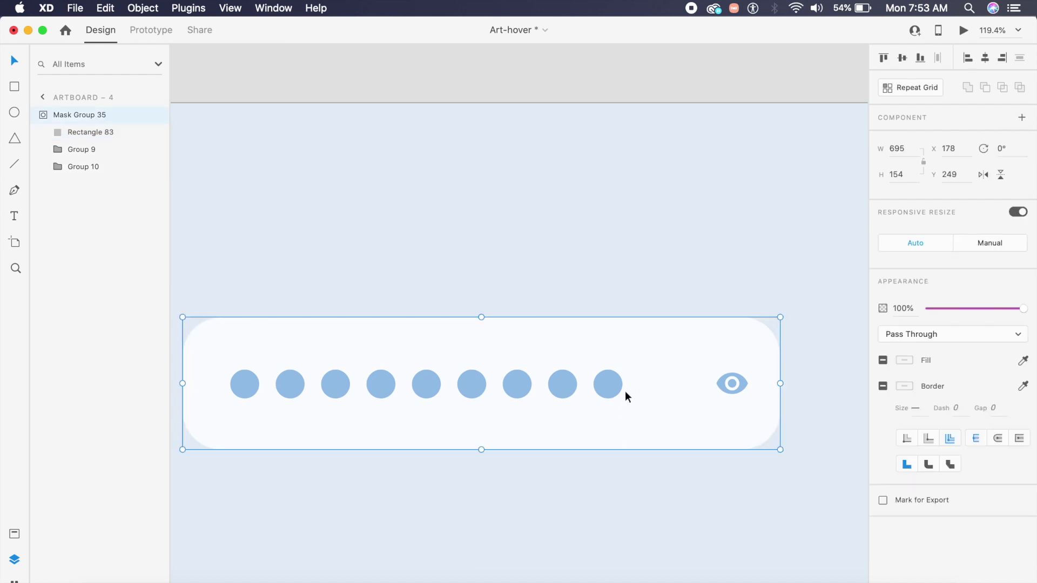
key(super+k)
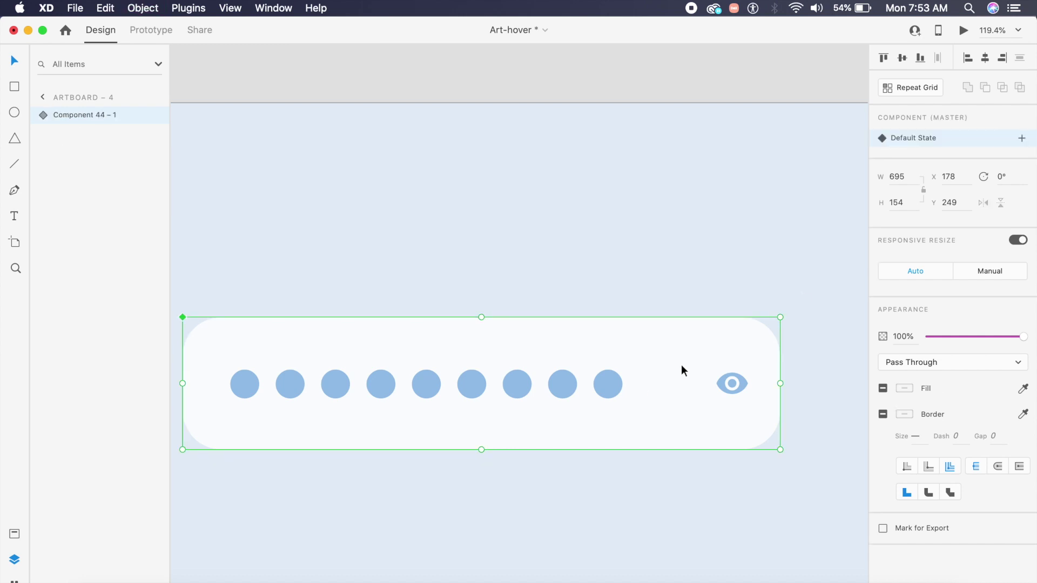
click(1021, 138)
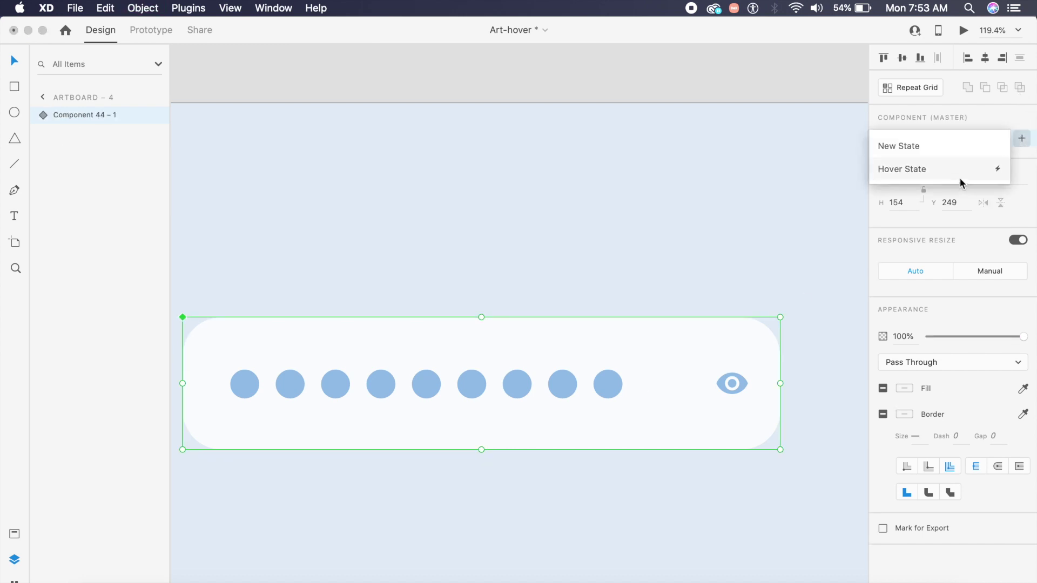
click(900, 167)
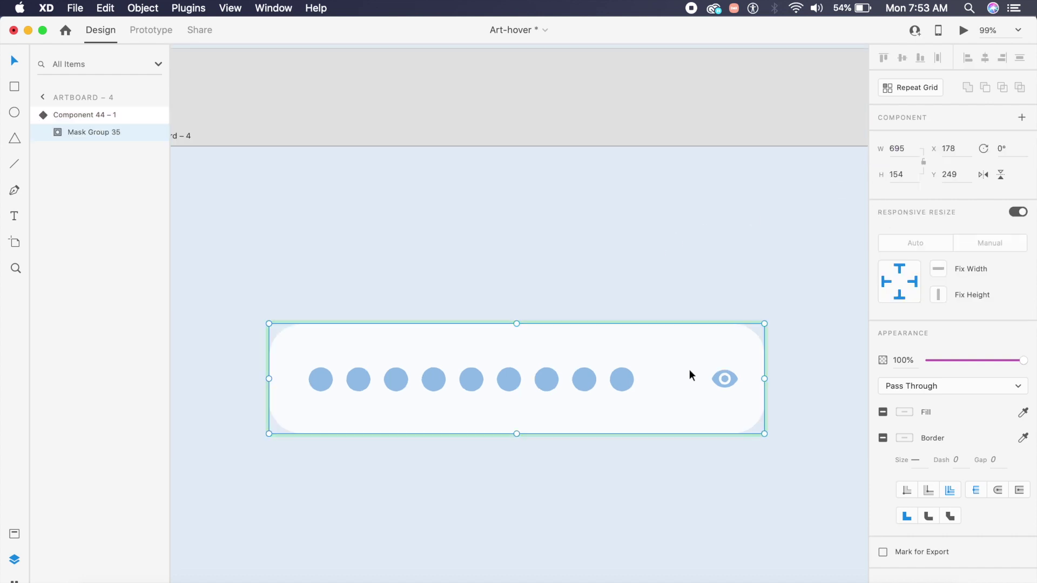
Step: In Hover State, move the password card background down below the mask
double_click(573, 383)
click(672, 406)
drag(674, 384, 675, 442)
key(super+z)
double_click(679, 400)
drag(678, 401, 687, 511)
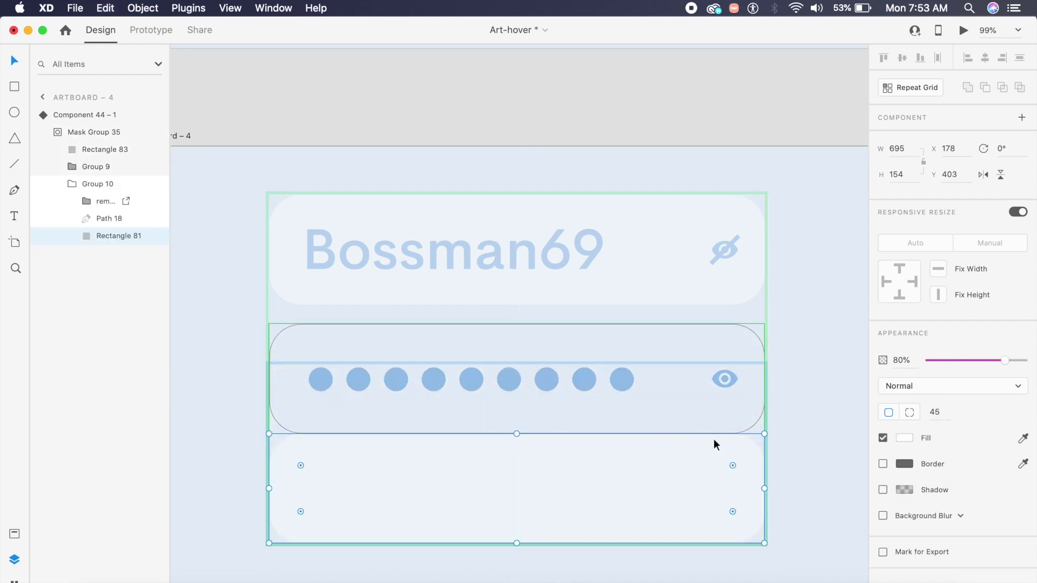
key(Down)
key(Down)
key(Down)
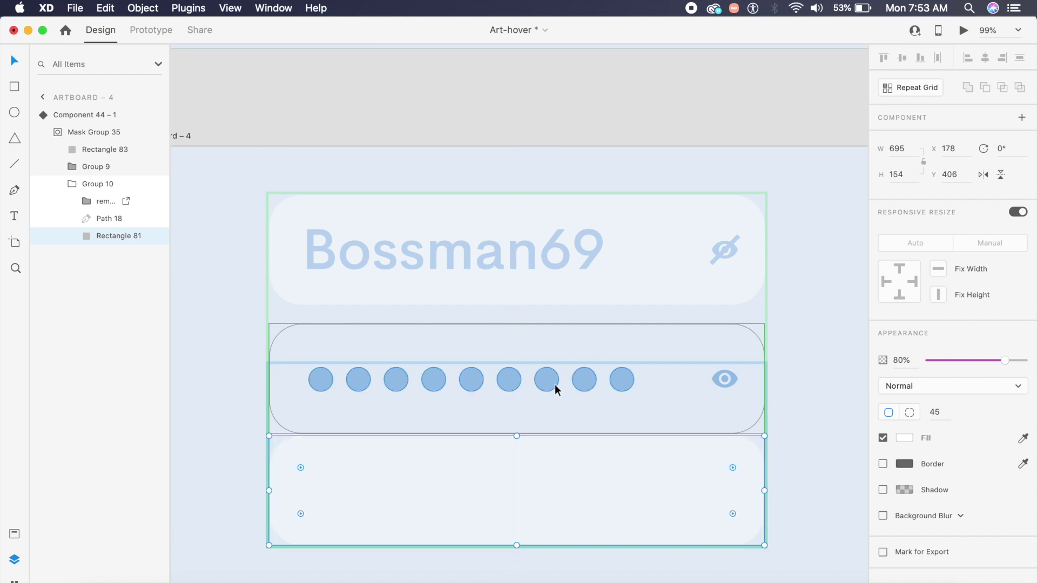
Step: Squash the row of dots and the eye icon down out of view
click(552, 383)
key(shift+Down)
key(shift+Down)
key(Down)
key(Down)
key(Down)
key(Down)
key(Down)
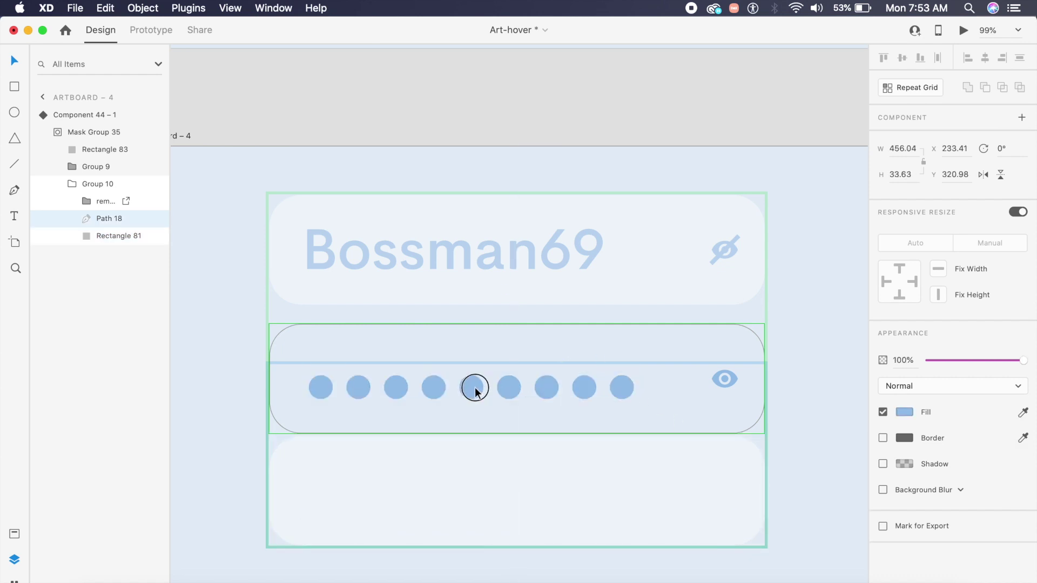
drag(473, 387, 470, 398)
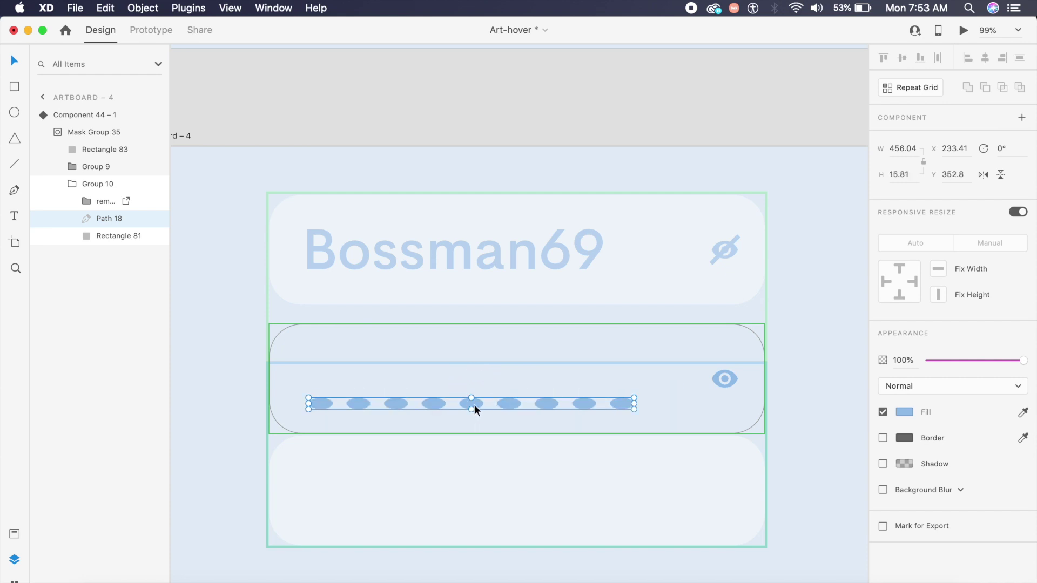
drag(472, 398, 477, 491)
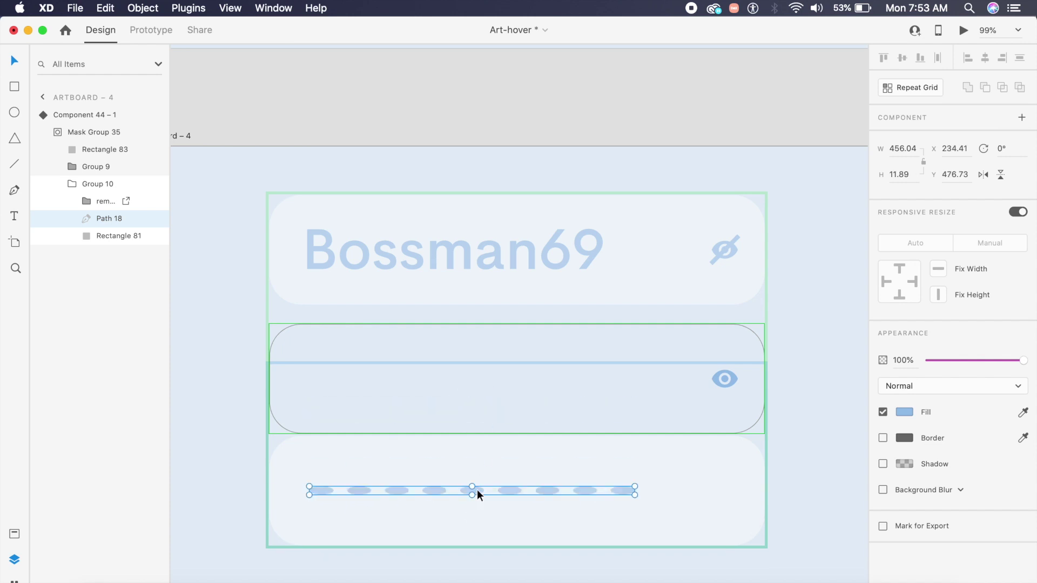
click(734, 385)
drag(725, 365, 730, 494)
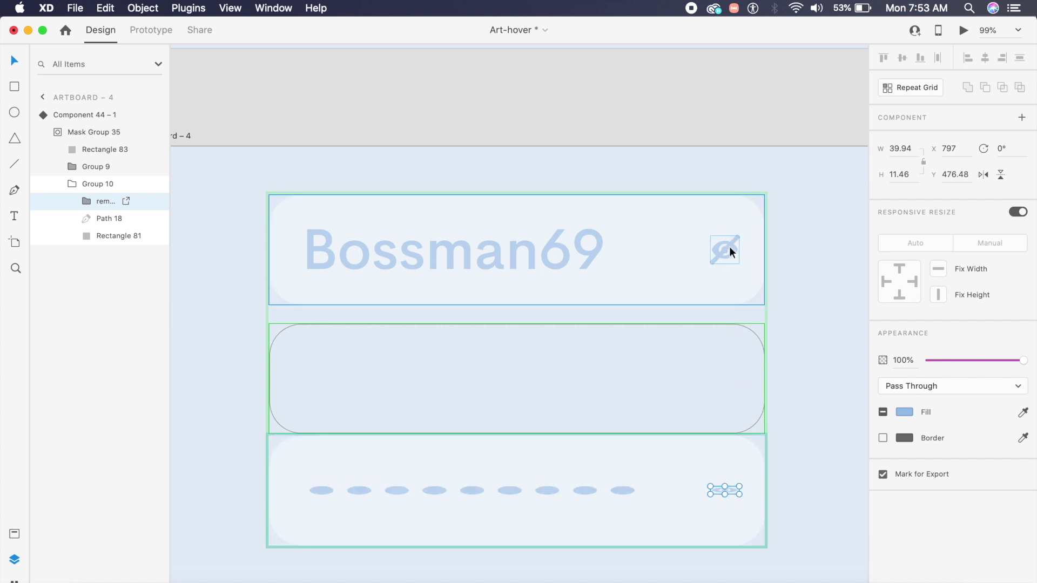
Step: Move the username card with its crossed-out eye down into the visible field
click(515, 258)
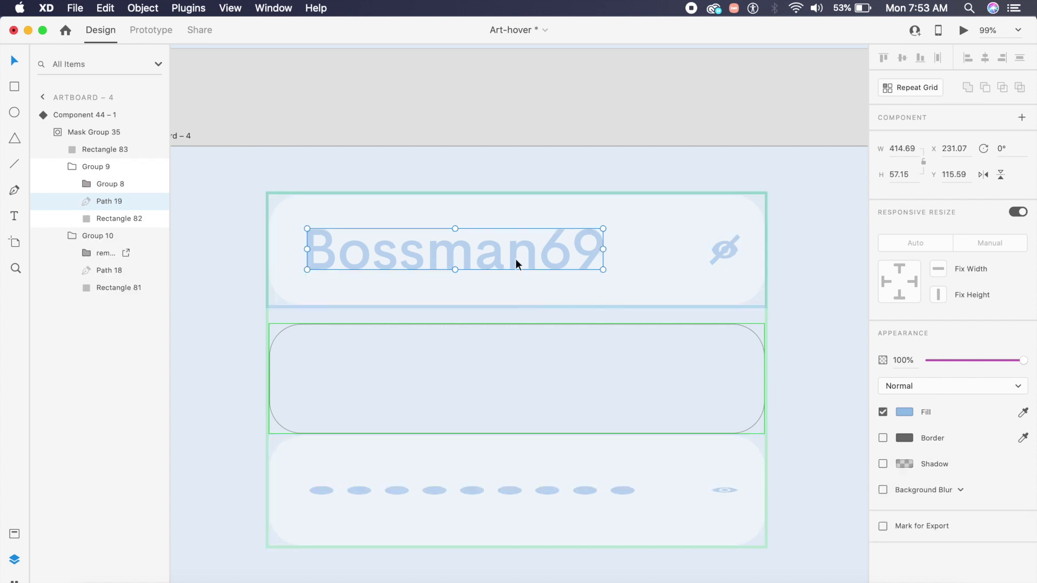
shift+click(670, 258)
shift+click(724, 246)
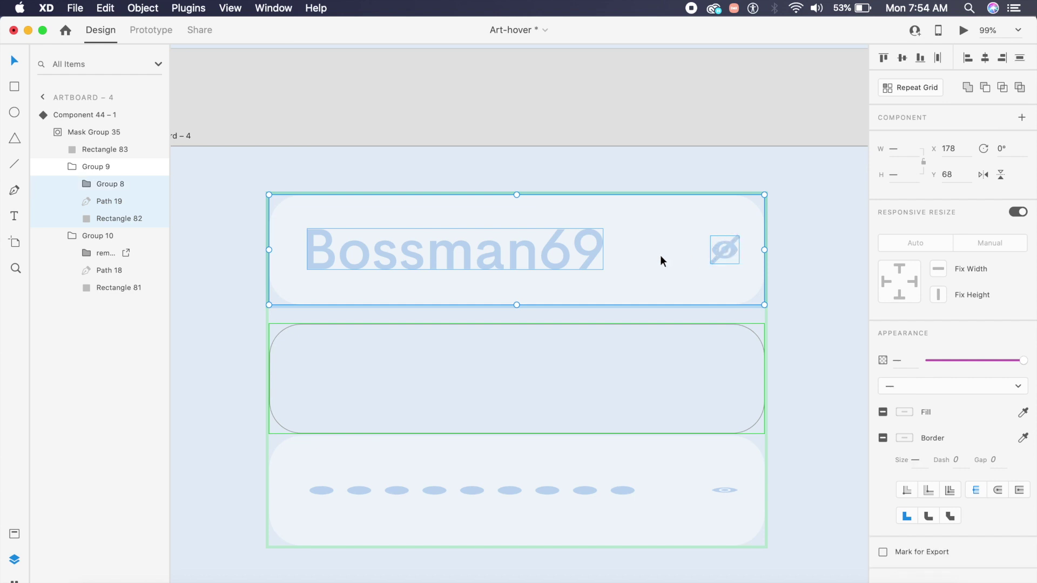
drag(663, 258, 668, 384)
click(647, 295)
Step: Give the password component's hover auto-animate Ease In-Out over 0.6 s and launch Desktop Preview
click(699, 396)
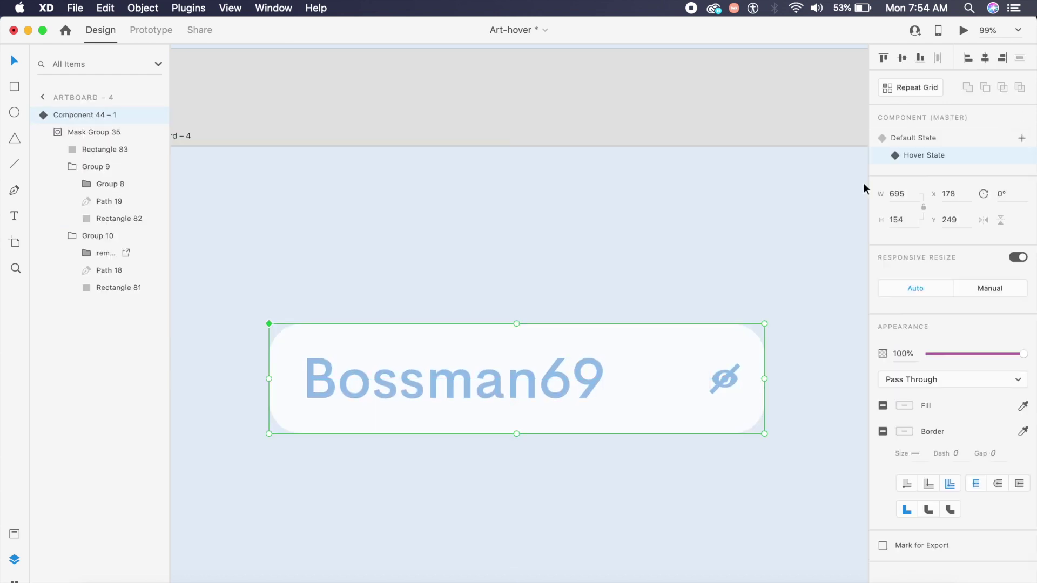
click(911, 138)
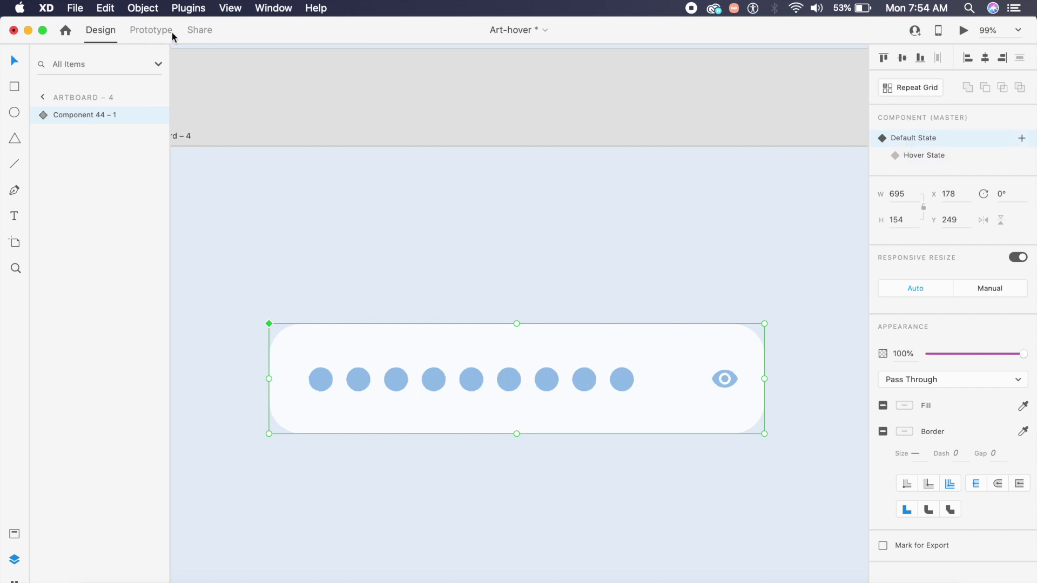
click(152, 30)
click(1019, 270)
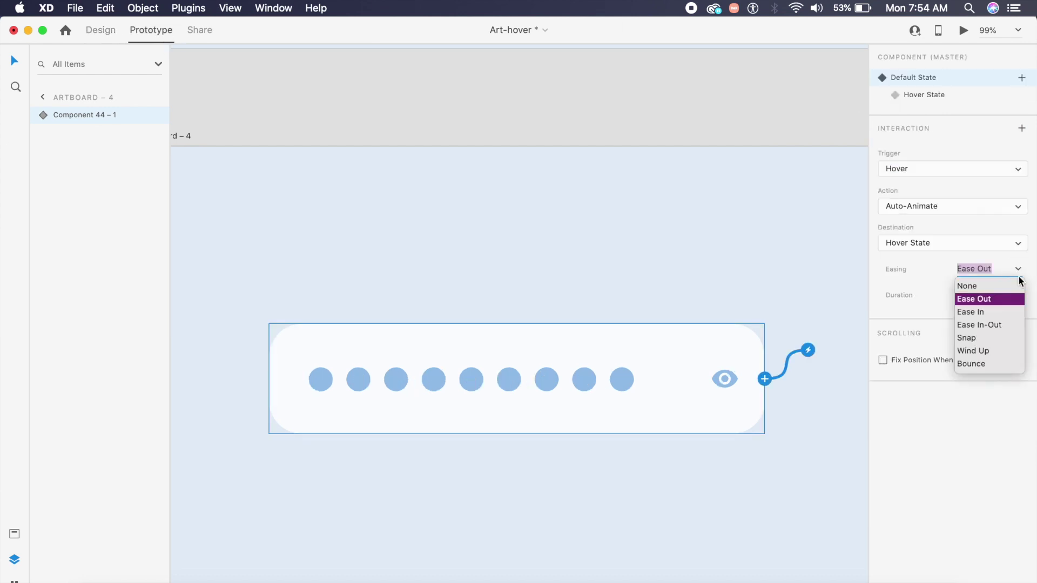
click(995, 324)
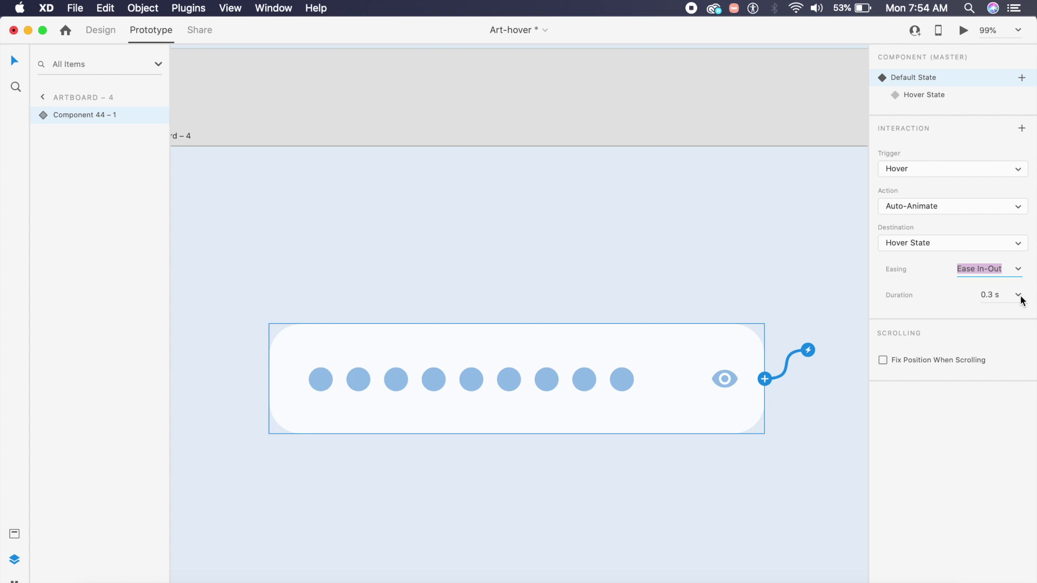
click(1018, 296)
click(994, 339)
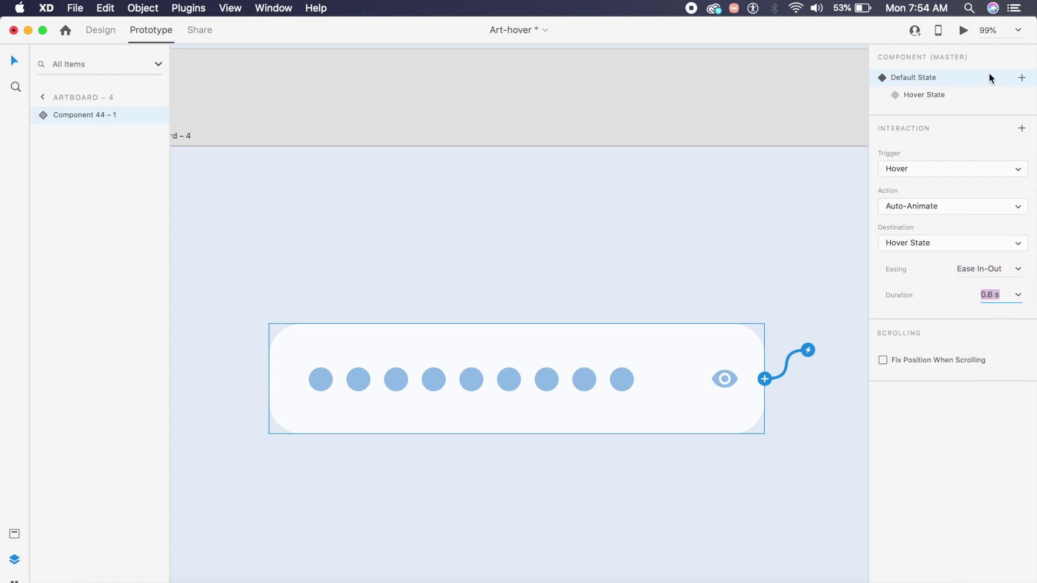
click(963, 32)
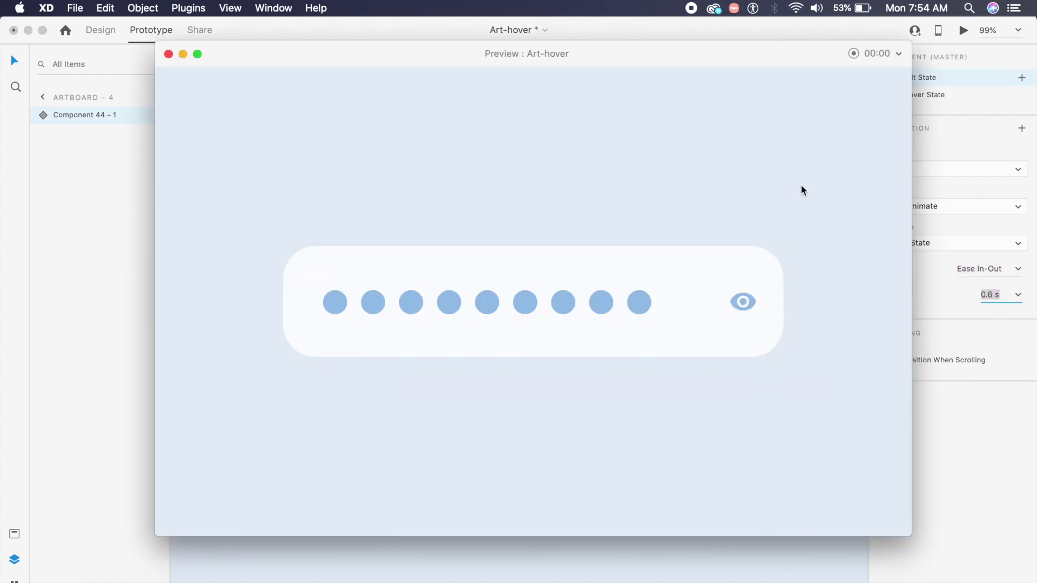